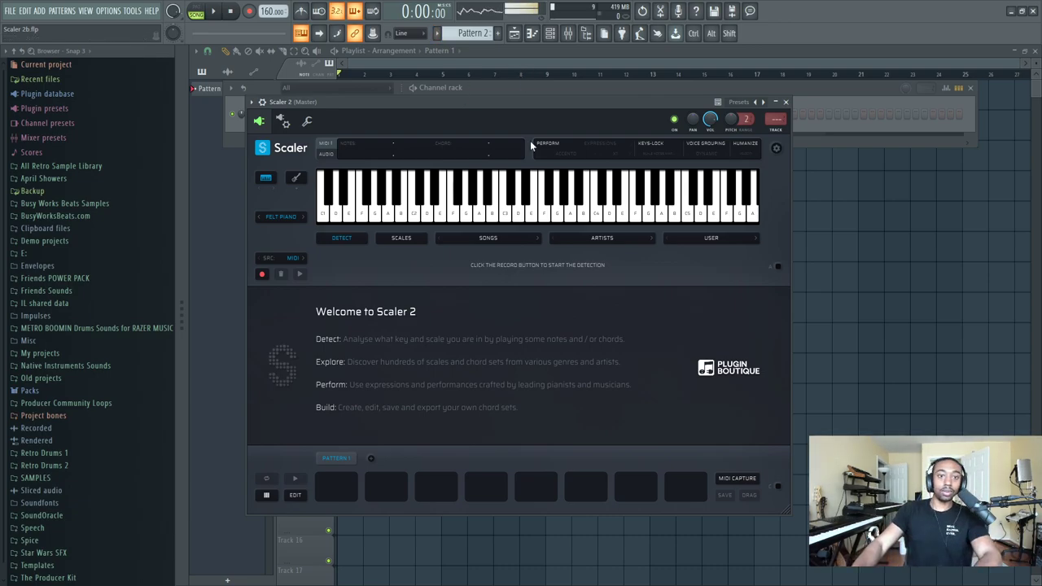
- Browse Scaler 2's artist chord sets list, close it, and audition a single note
click(579, 238)
click(579, 241)
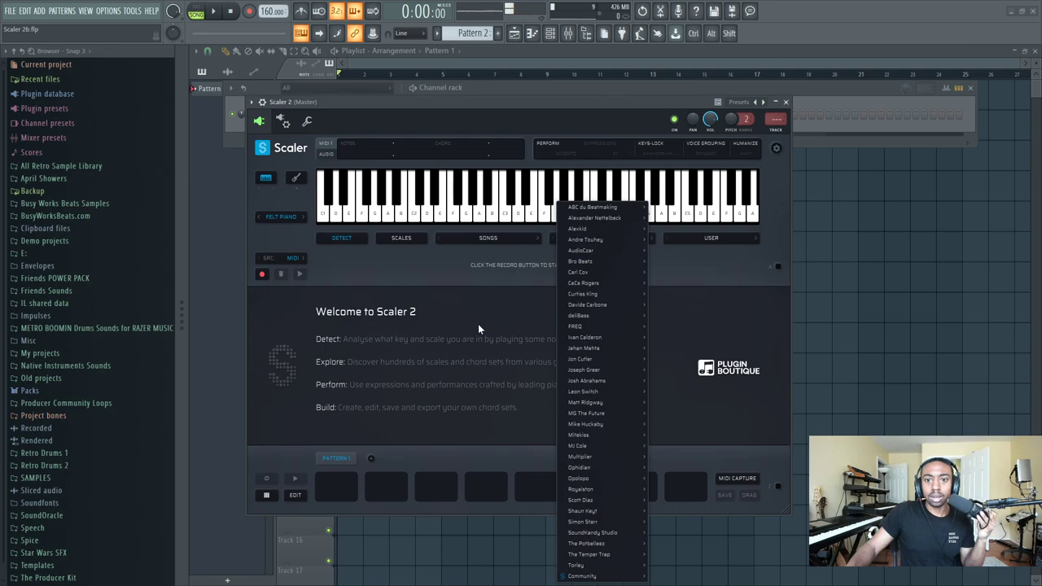
click(433, 275)
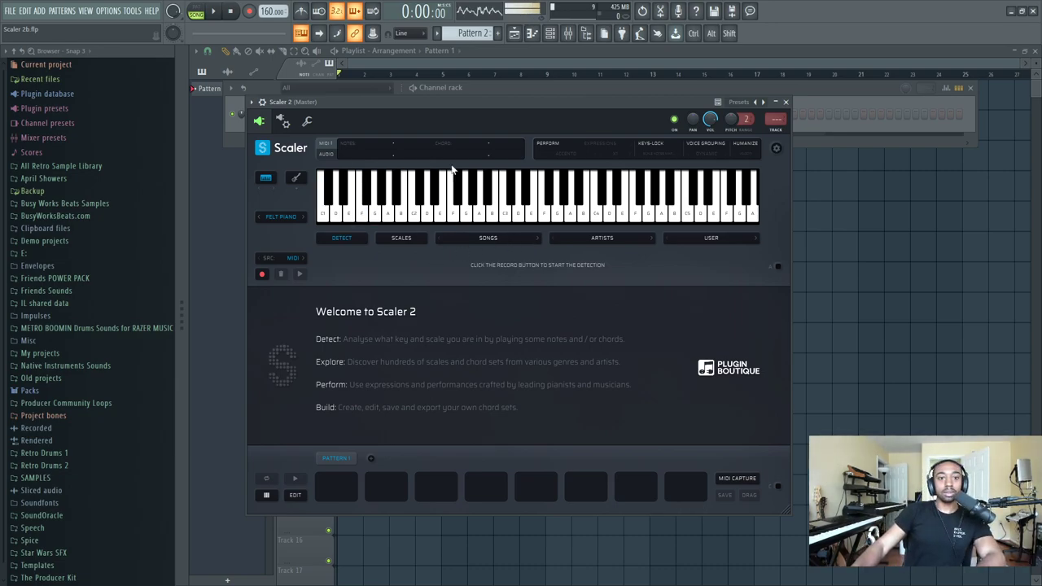
click(503, 210)
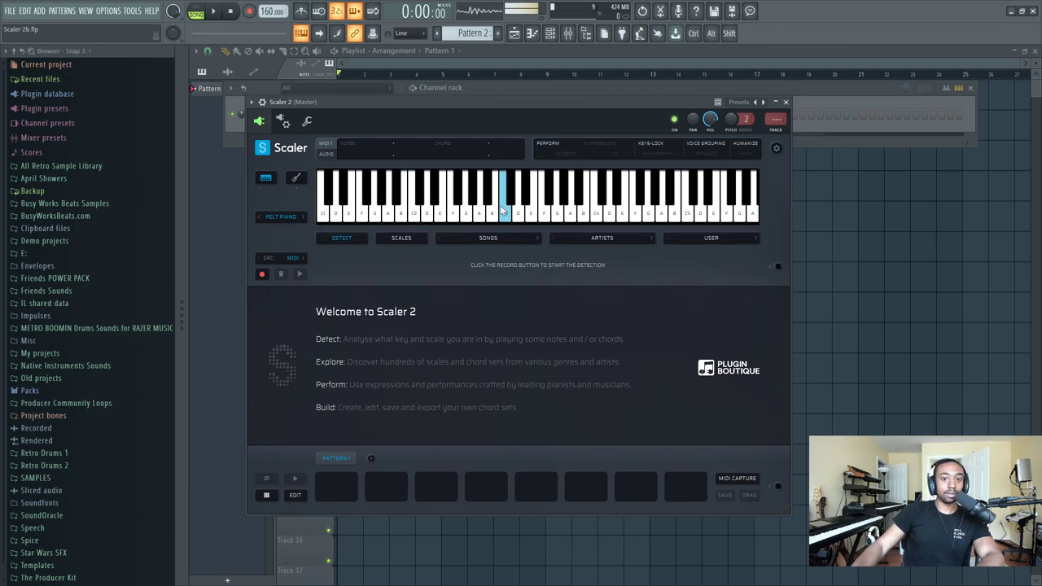
- Expand Busy Works Beats Samples and preview ES_A Horse Called Toto 4, returning to Scaler
click(96, 205)
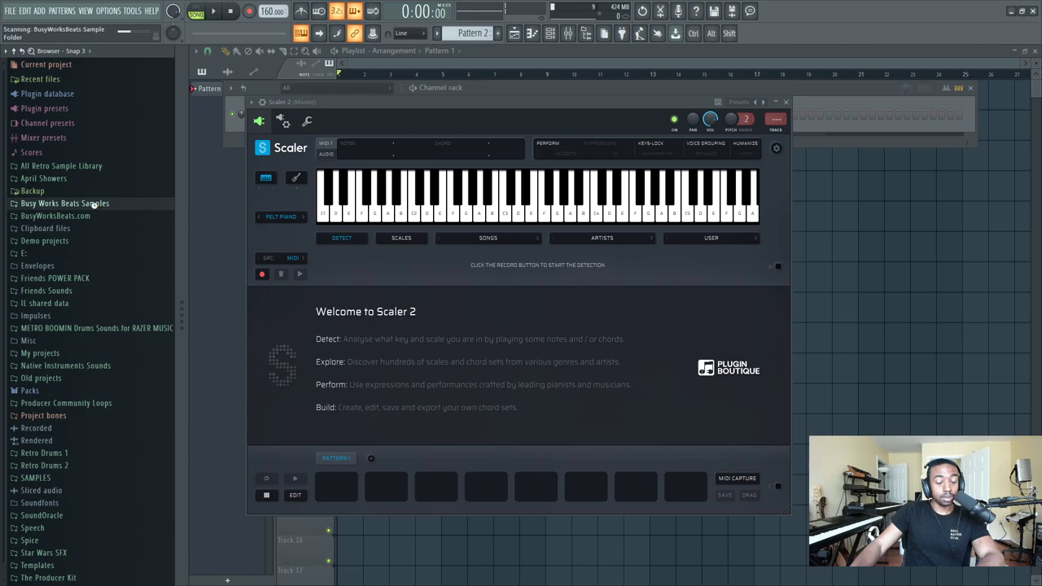
click(95, 204)
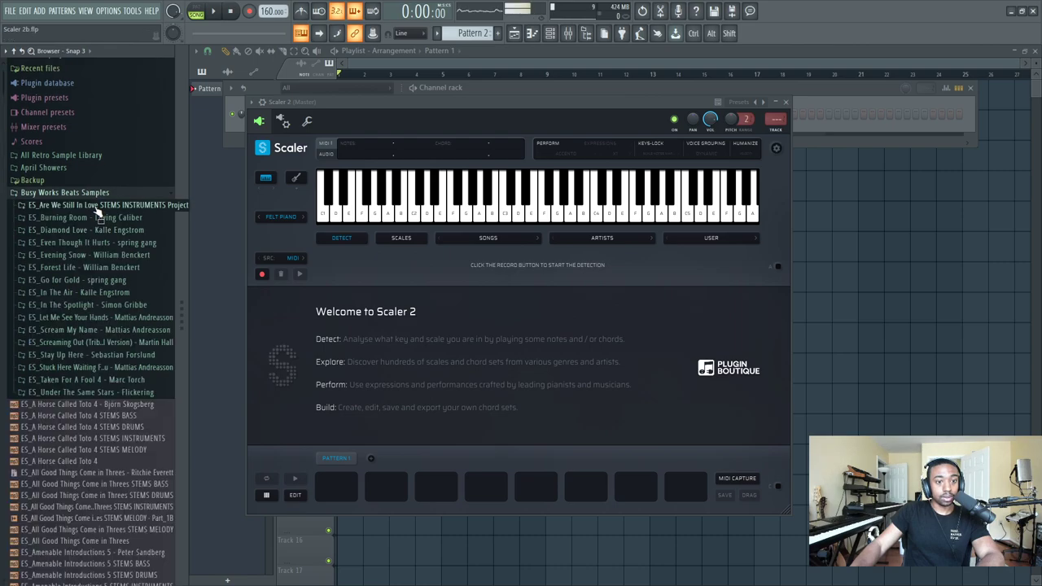
click(91, 461)
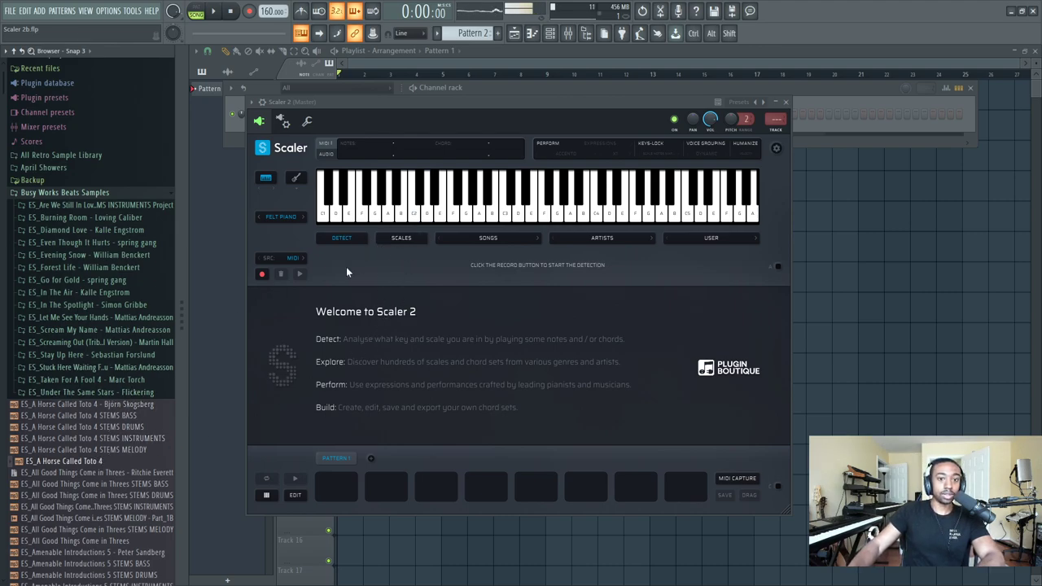
click(359, 238)
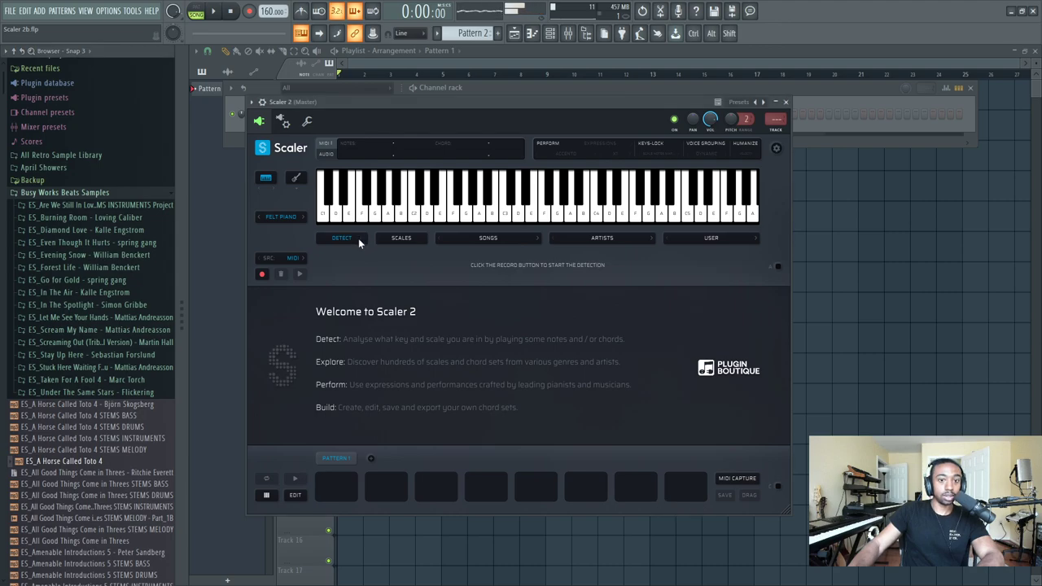
- Start Detect recording, clear the captured notes, and restart note detection
click(262, 275)
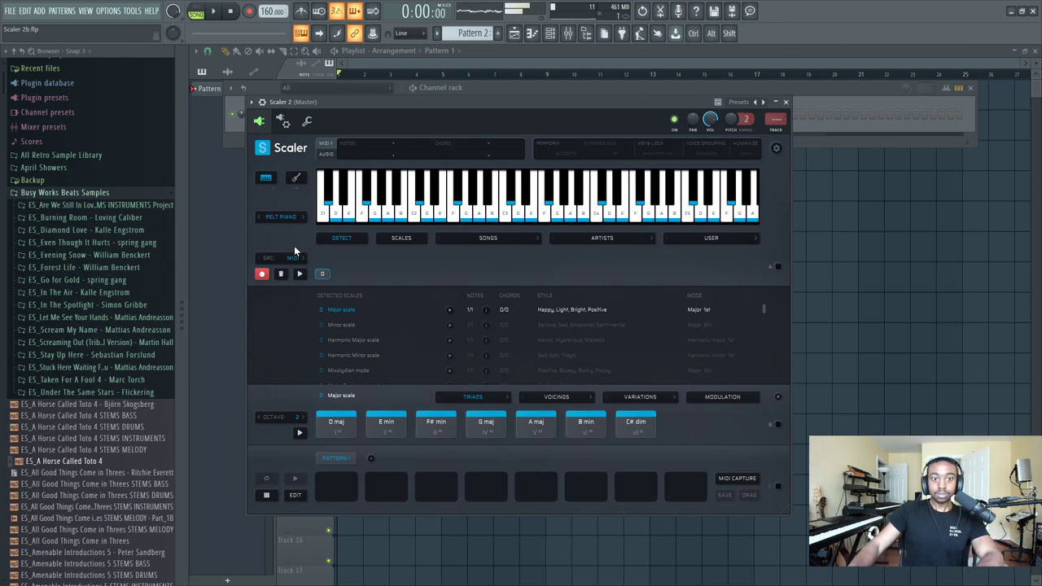
click(279, 275)
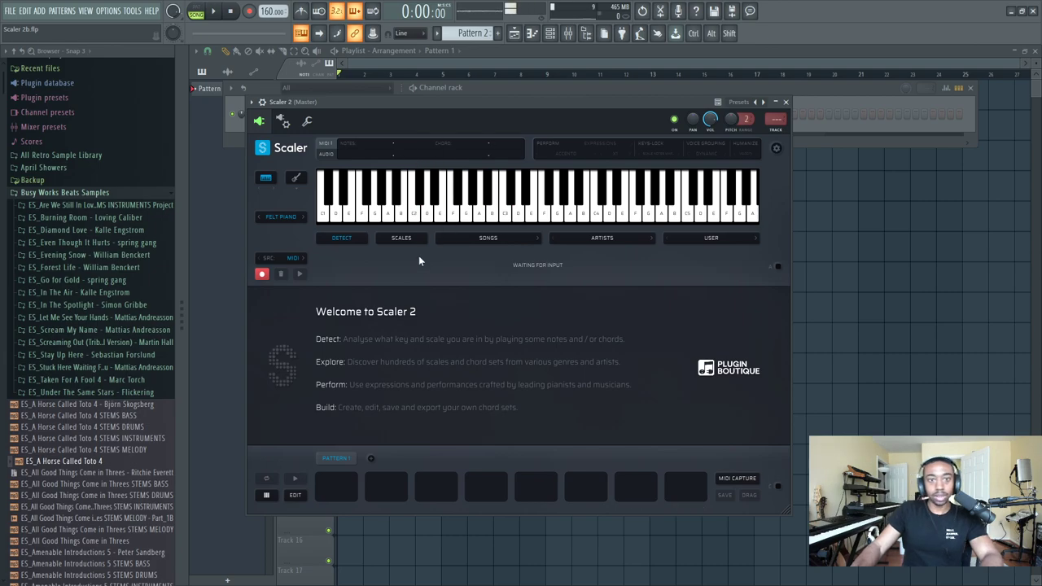
click(347, 204)
click(118, 450)
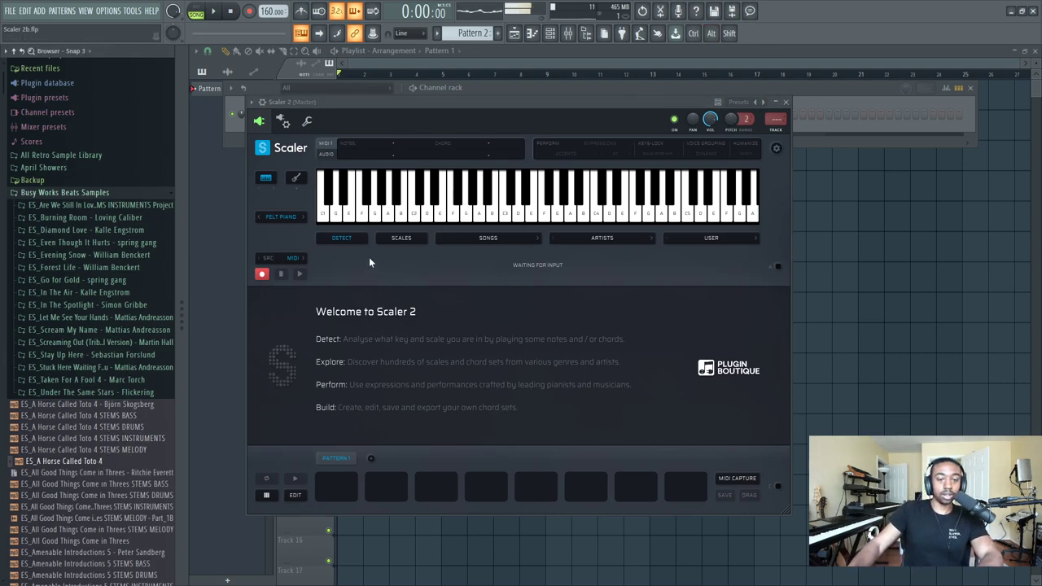
click(265, 277)
click(261, 275)
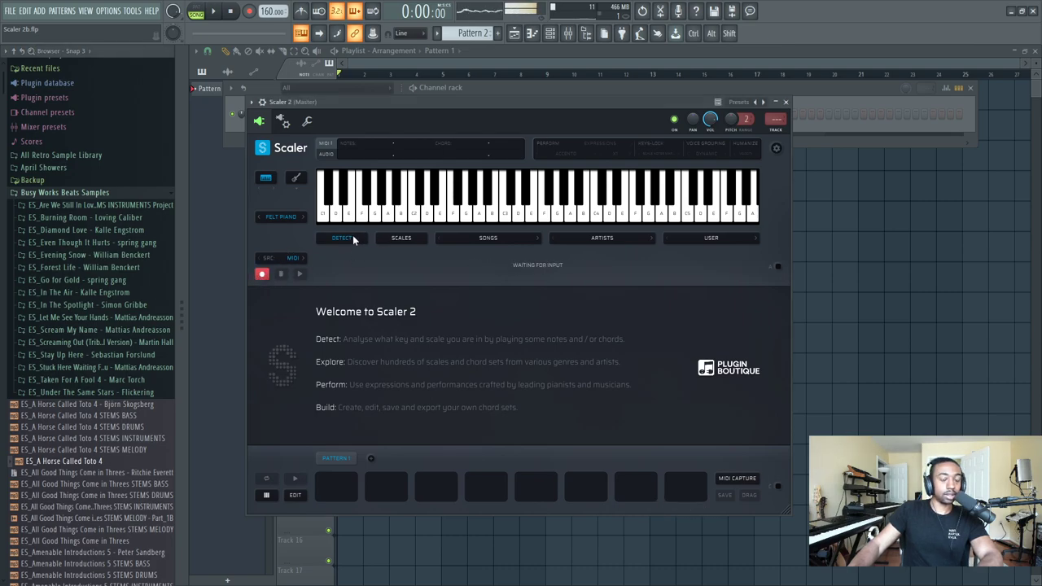
- Play D, E, F, G, A, B and C so Scaler detects A minor
click(528, 210)
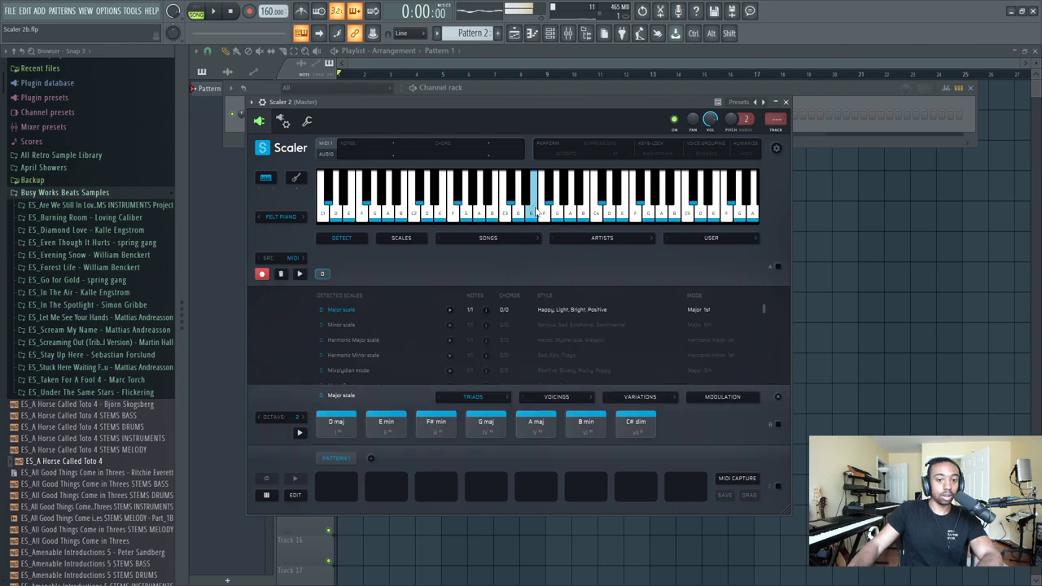
click(544, 212)
click(570, 210)
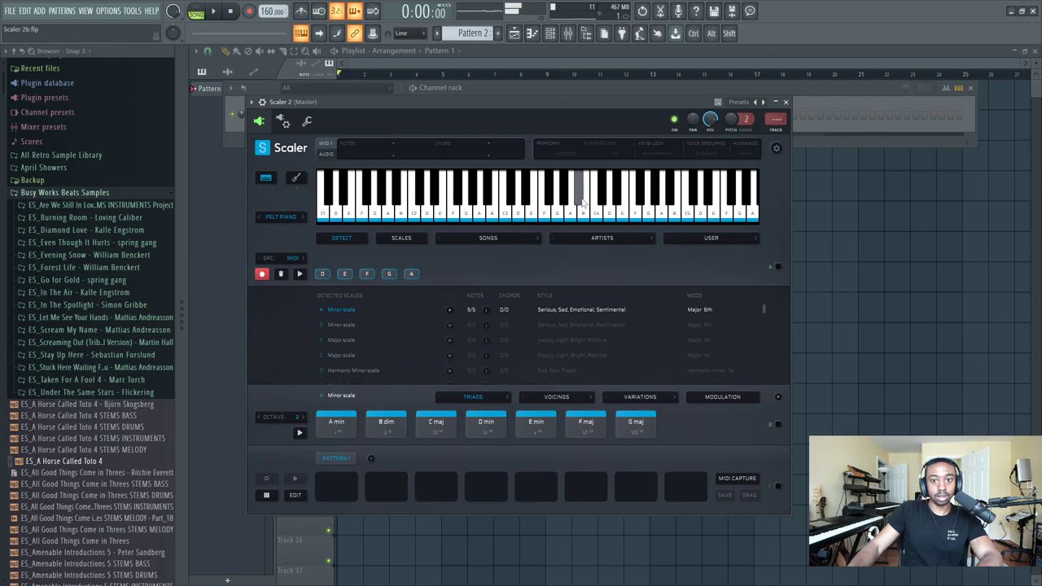
click(583, 207)
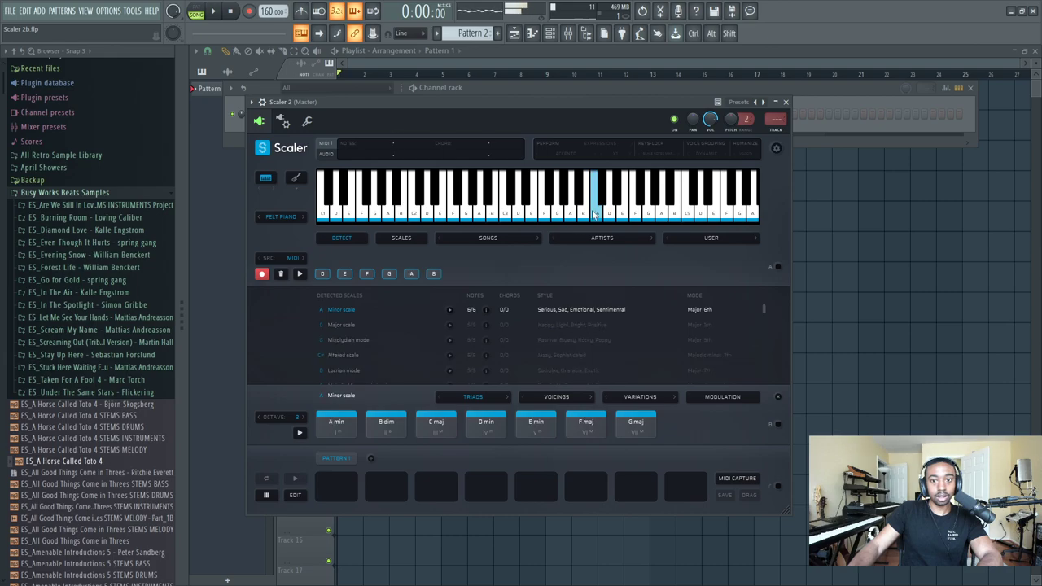
click(593, 213)
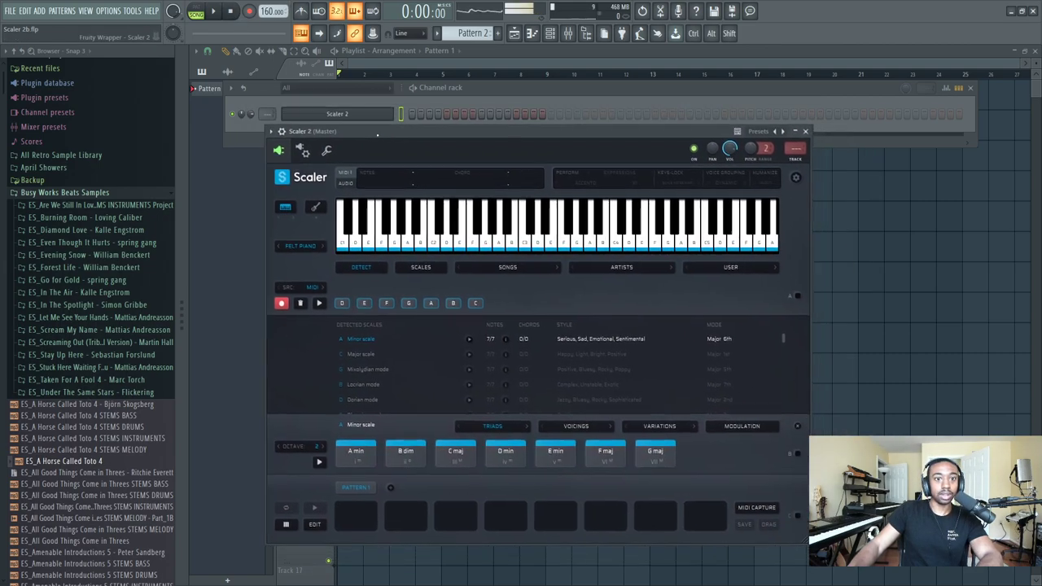
- Play a few keyboard notes, then reposition the Scaler 2 window and enlarge it
drag(343, 114, 345, 120)
click(610, 202)
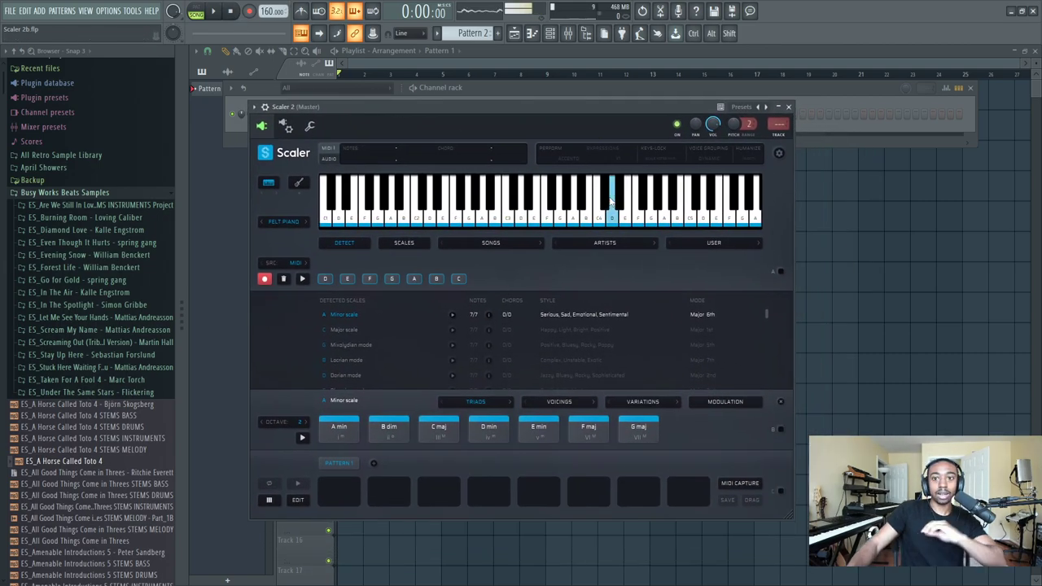
click(495, 195)
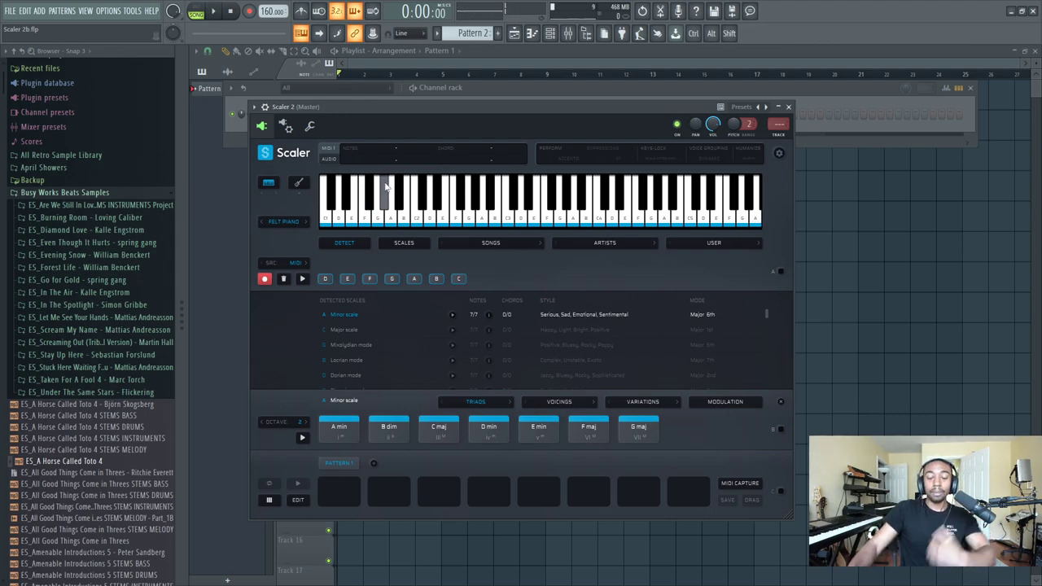
drag(541, 107, 566, 113)
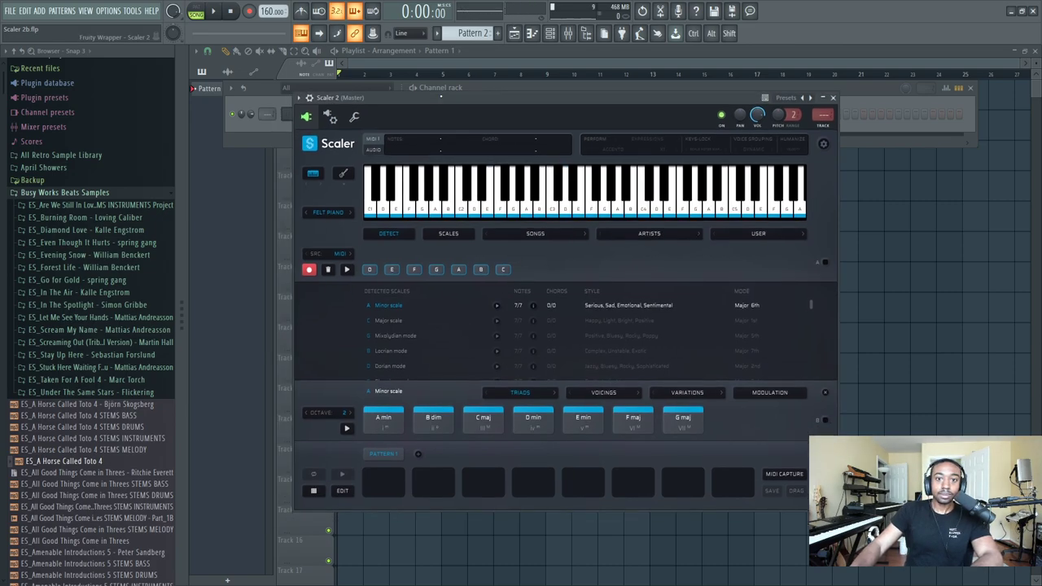
mouse_move(423, 140)
mouse_down()
mouse_move(429, 165)
mouse_move(414, 119)
mouse_up()
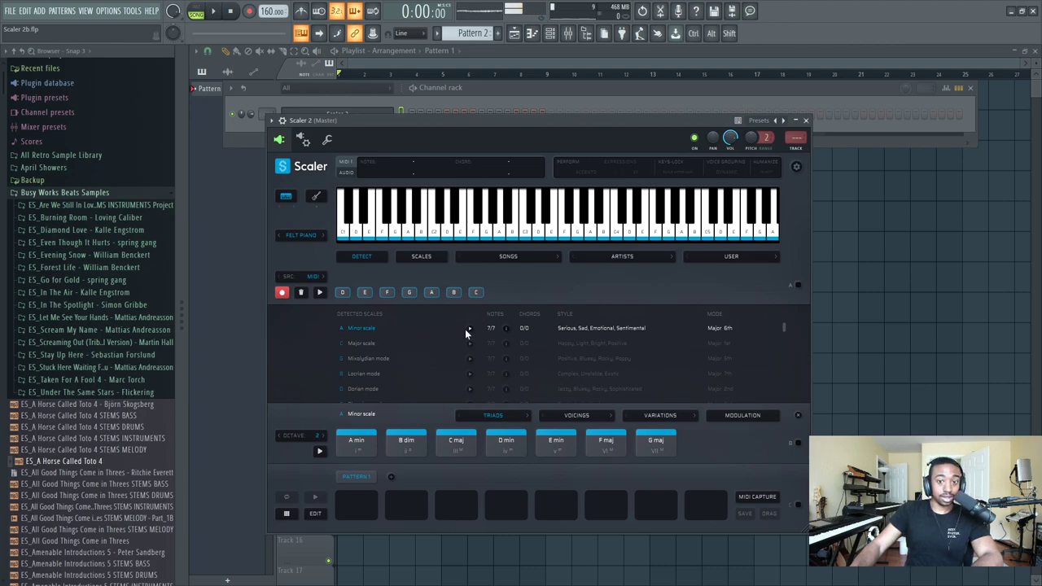
mouse_move(802, 529)
mouse_down()
mouse_move(876, 568)
mouse_move(804, 509)
mouse_move(880, 567)
mouse_up()
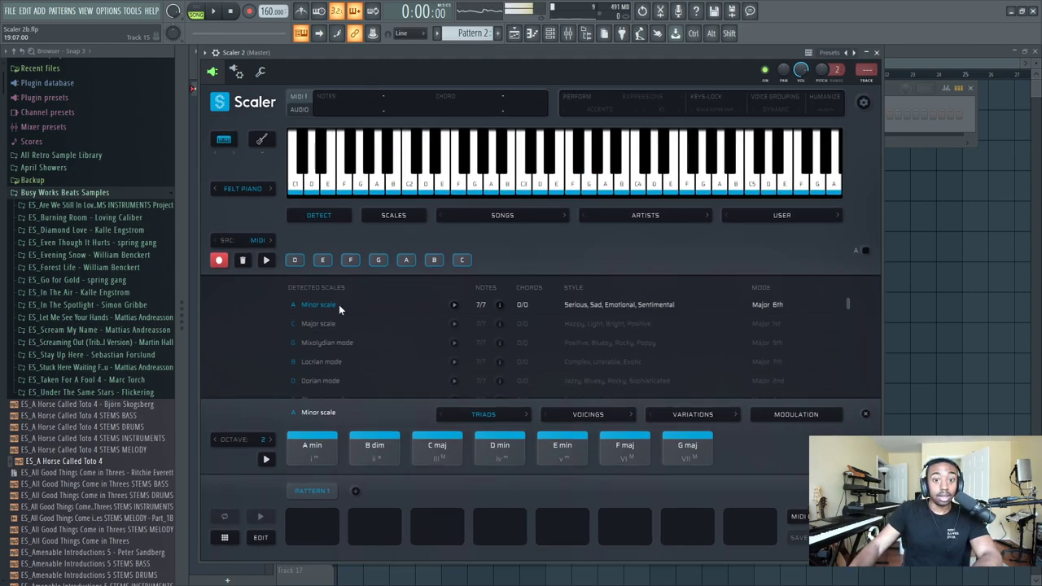
- Play A, B, C, D, F, G, A and B into the Detect recorder
click(371, 191)
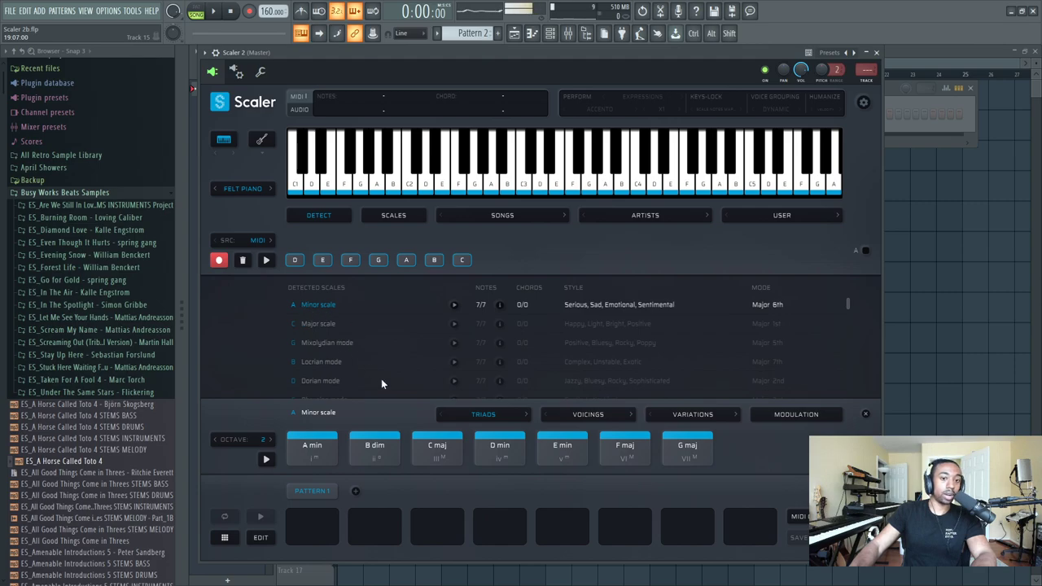
click(376, 187)
click(393, 187)
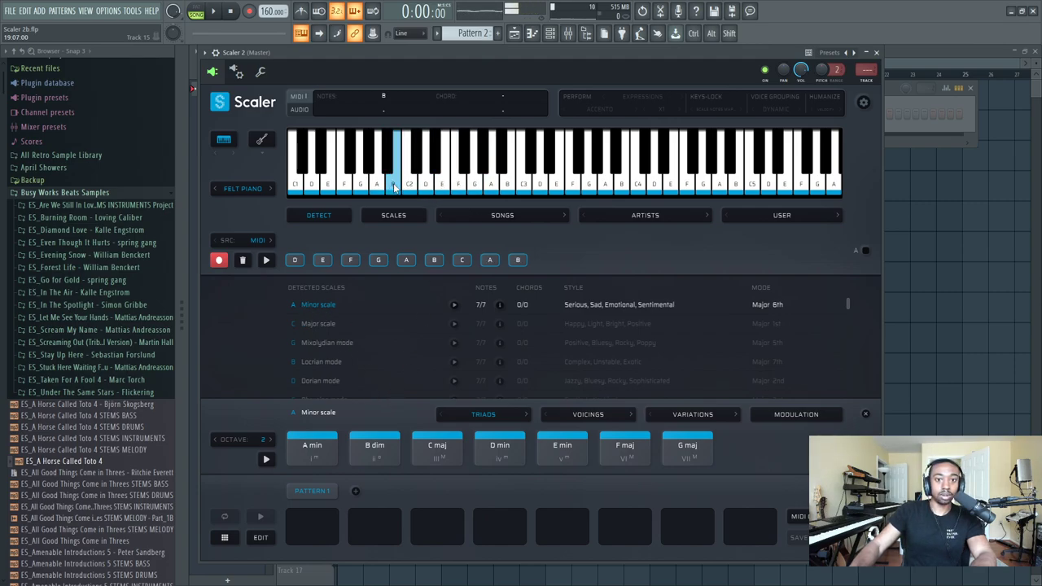
click(409, 187)
click(425, 187)
click(458, 187)
click(490, 187)
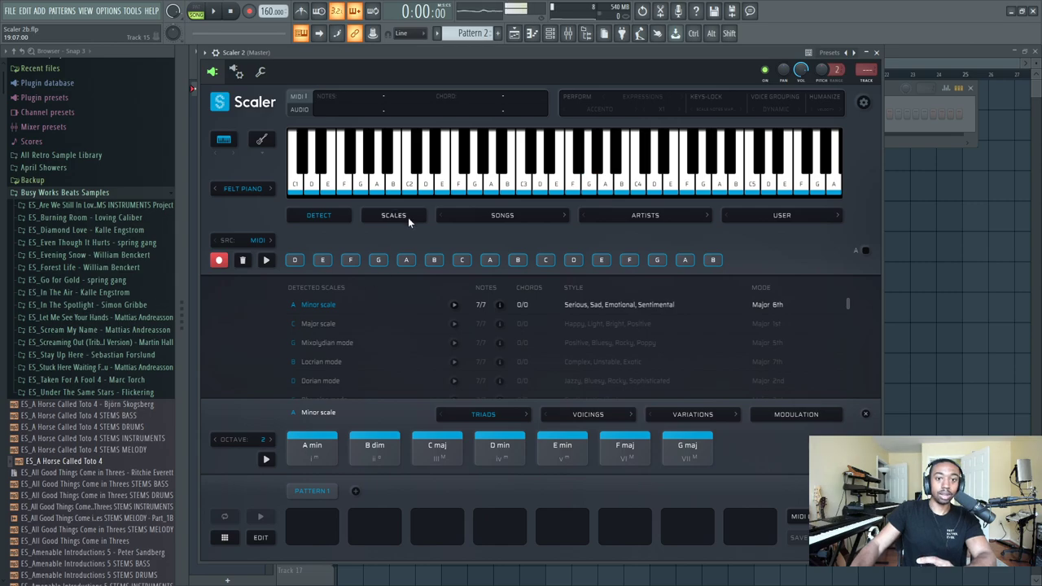
- Add more notes and a C3-to-B3 run, keeping A minor as the top match
click(442, 182)
click(491, 182)
click(491, 182)
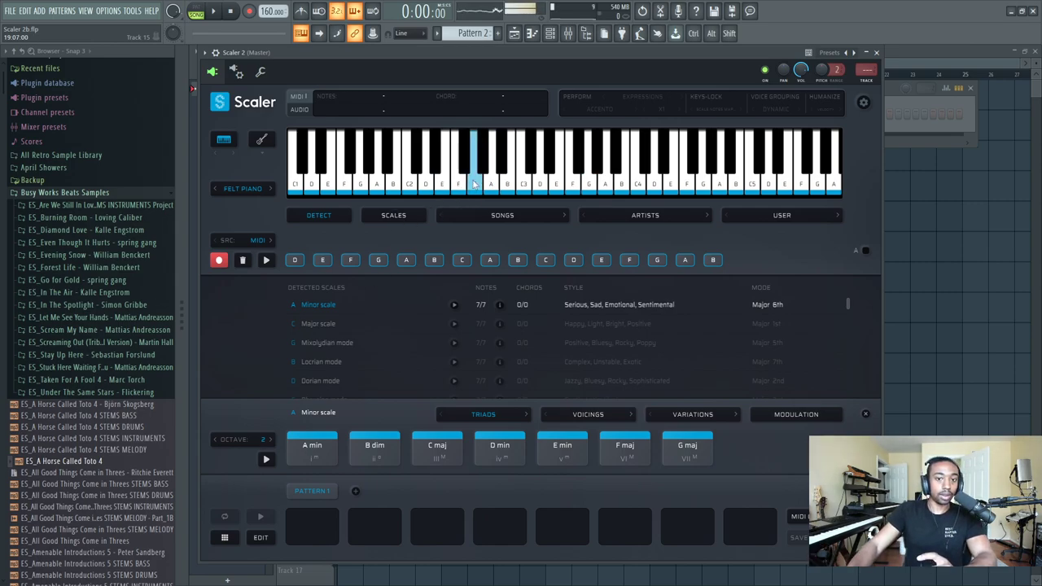
click(510, 184)
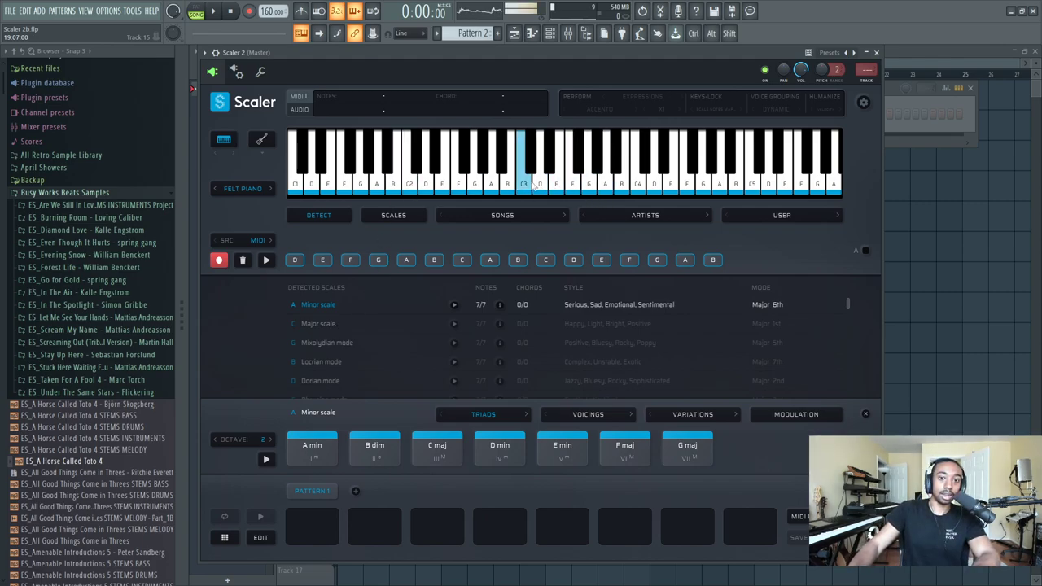
drag(533, 185, 622, 187)
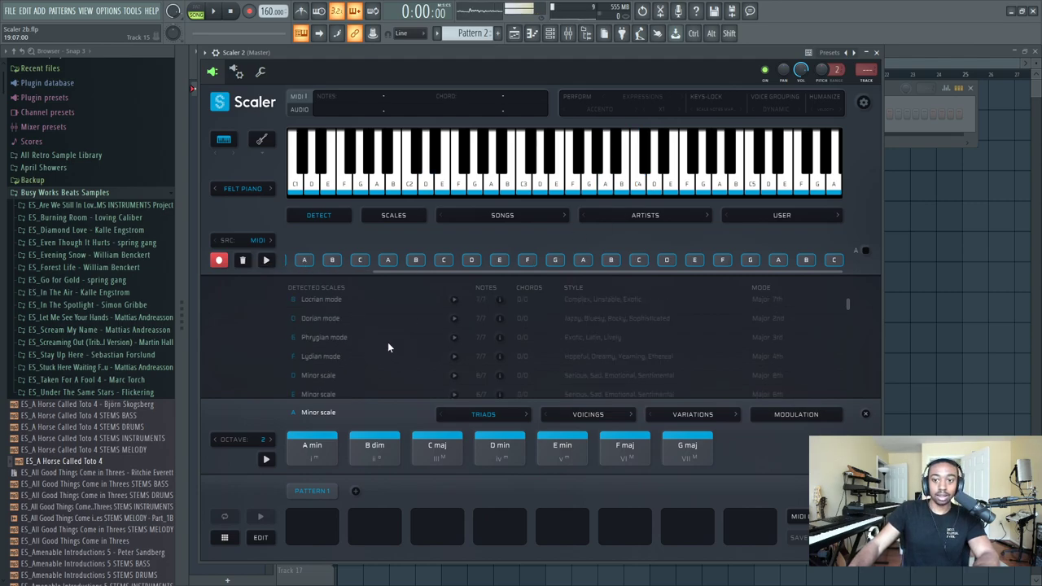
scroll(388, 342, down, 2)
scroll(384, 348, down, 2)
scroll(382, 349, down, 2)
scroll(382, 350, down, 2)
scroll(383, 341, down, 2)
scroll(389, 337, down, 2)
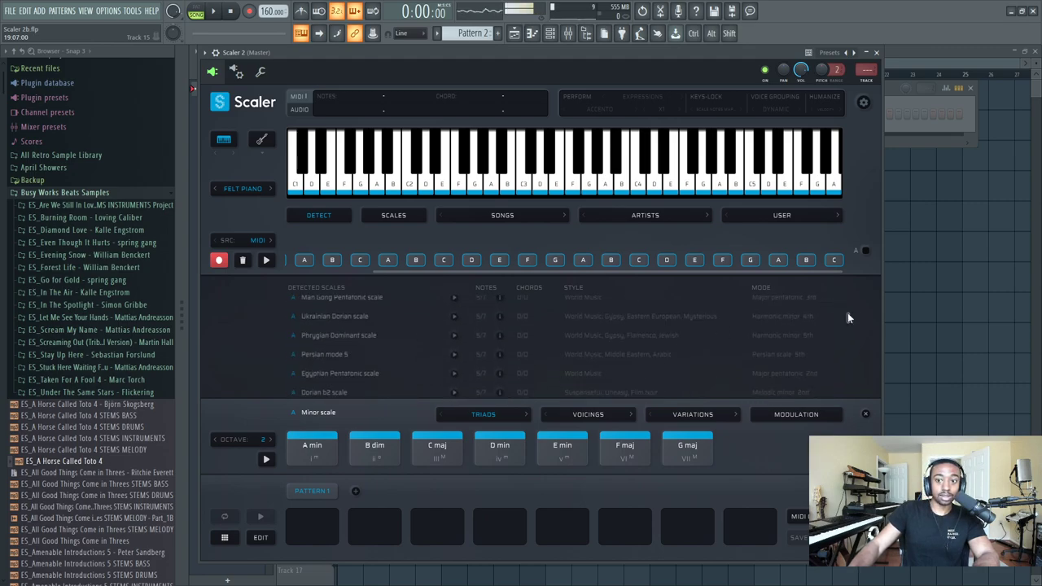
scroll(848, 318, down, 1)
scroll(846, 336, down, 1)
scroll(846, 355, down, 1)
scroll(850, 370, down, 1)
scroll(852, 377, down, 1)
scroll(868, 383, down, 1)
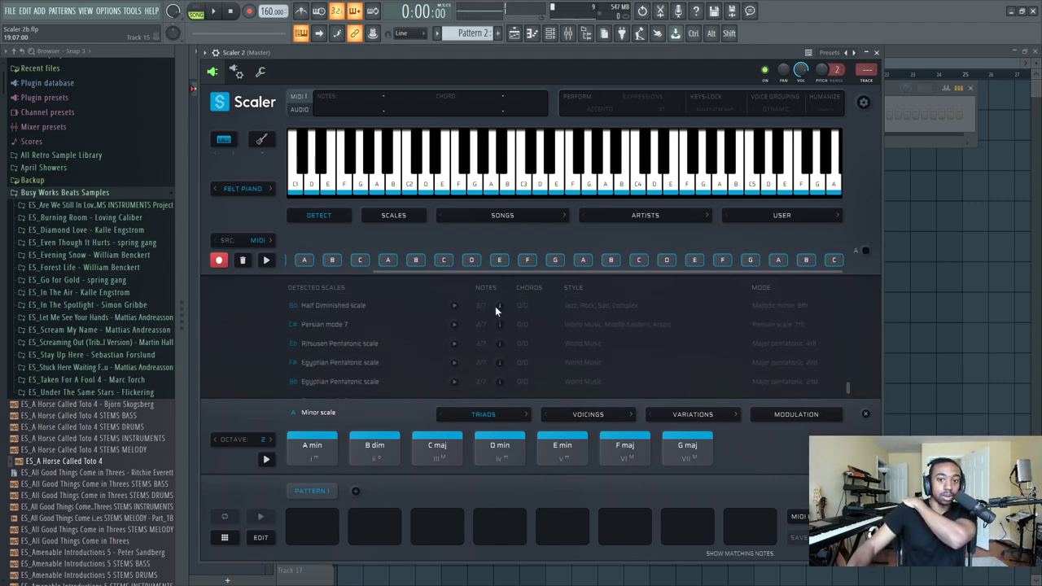
scroll(849, 382, up, 3)
scroll(845, 377, up, 5)
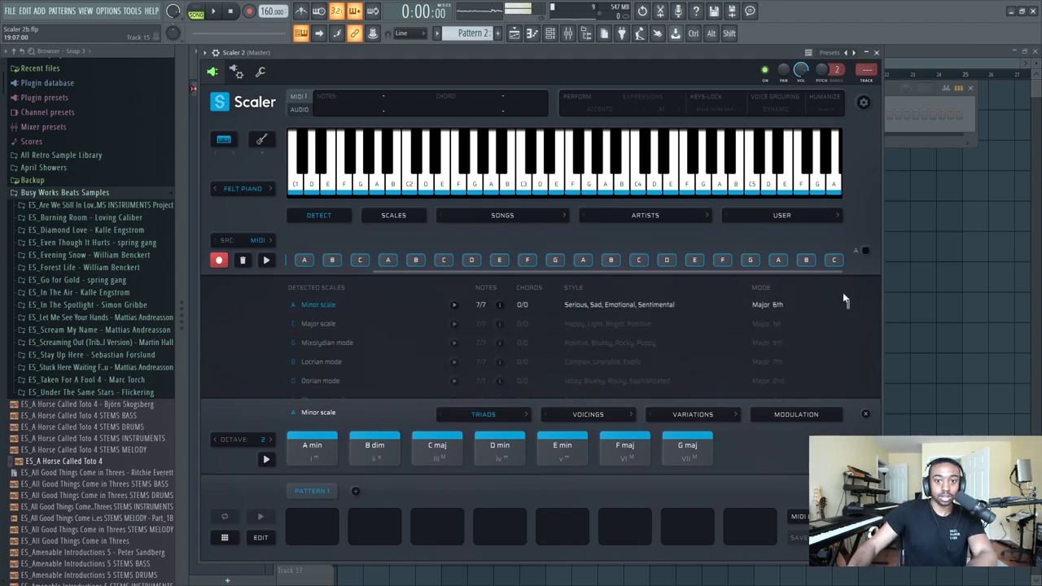
scroll(510, 348, down, 3)
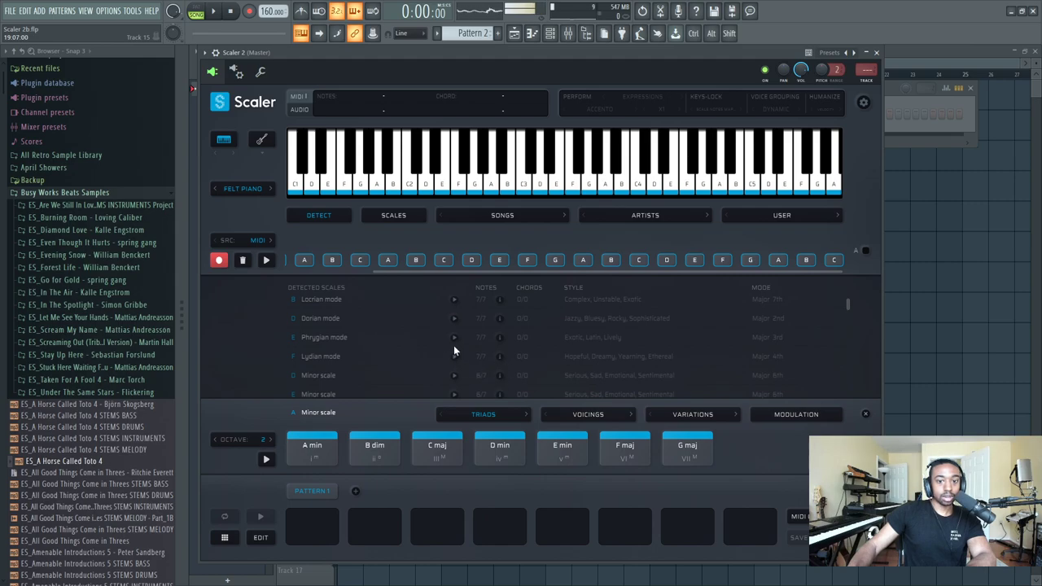
scroll(458, 340, up, 3)
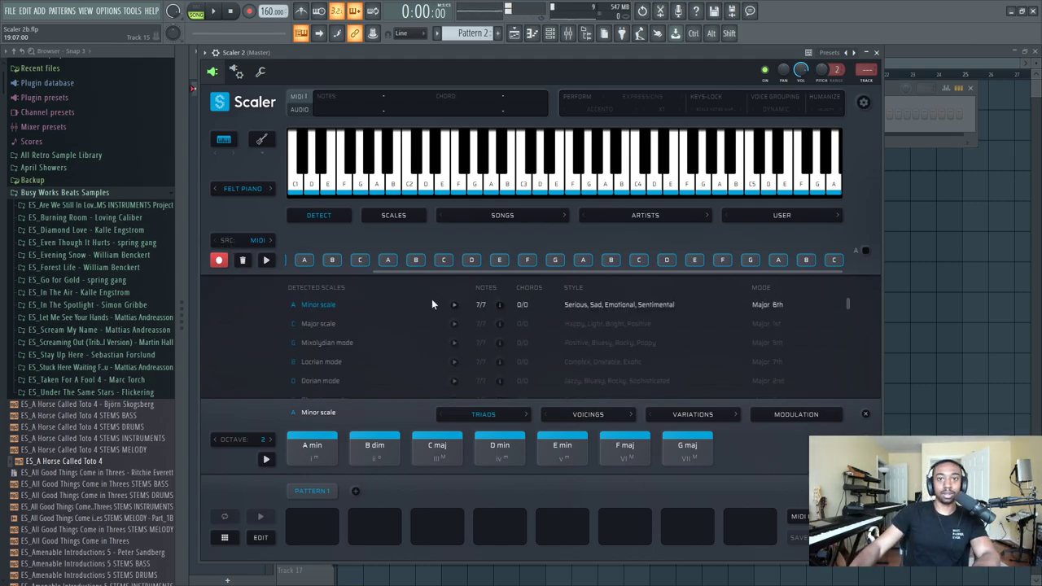
click(242, 260)
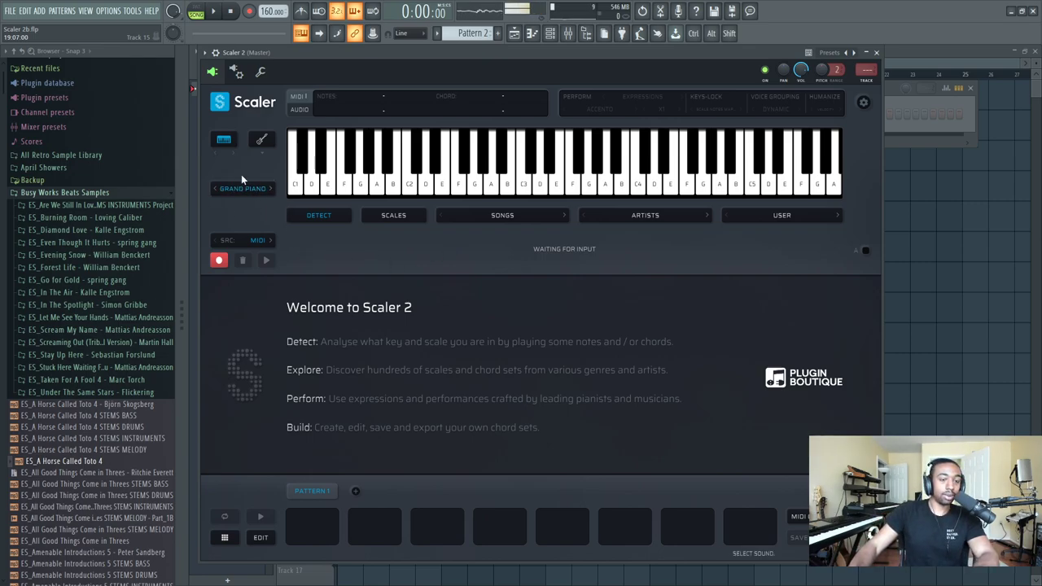
click(294, 196)
click(458, 186)
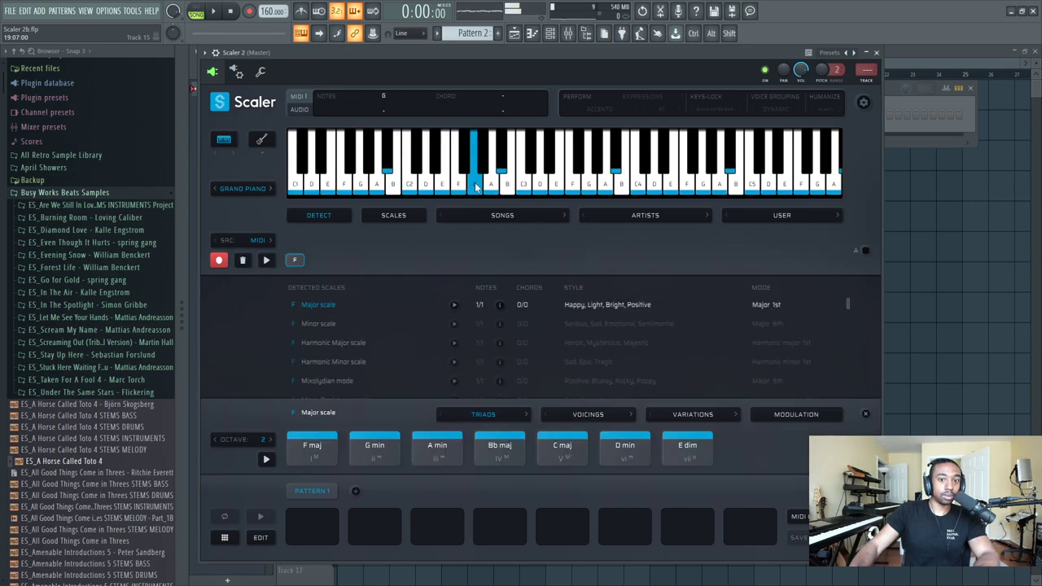
click(243, 260)
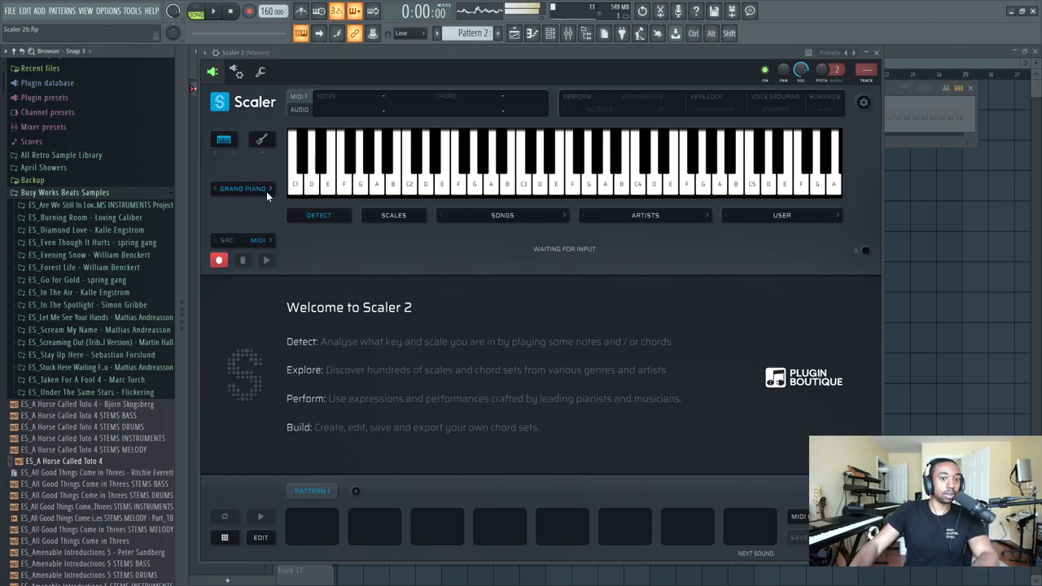
click(480, 186)
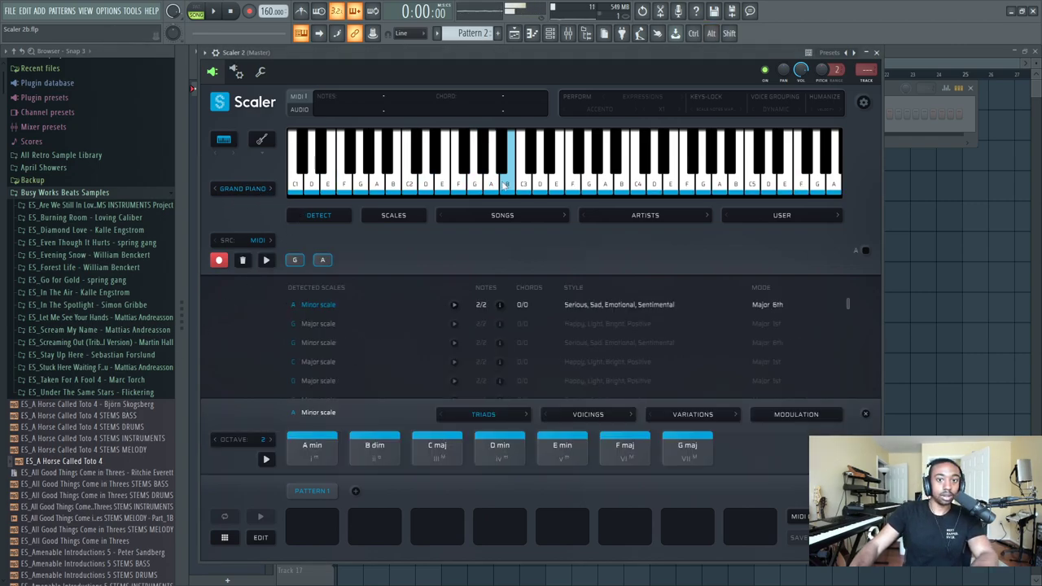
click(524, 183)
click(557, 183)
click(590, 183)
click(622, 186)
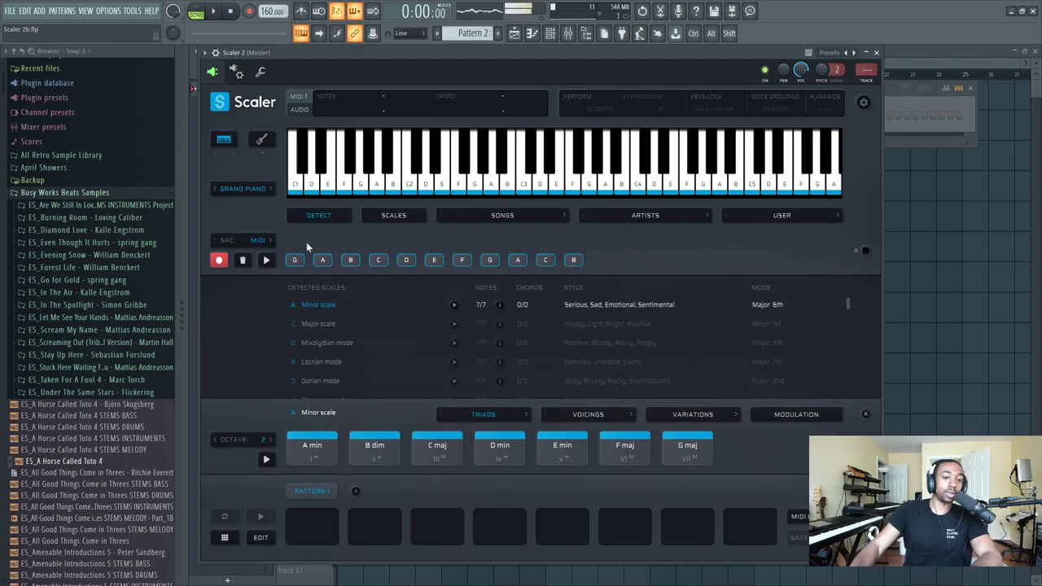
click(242, 261)
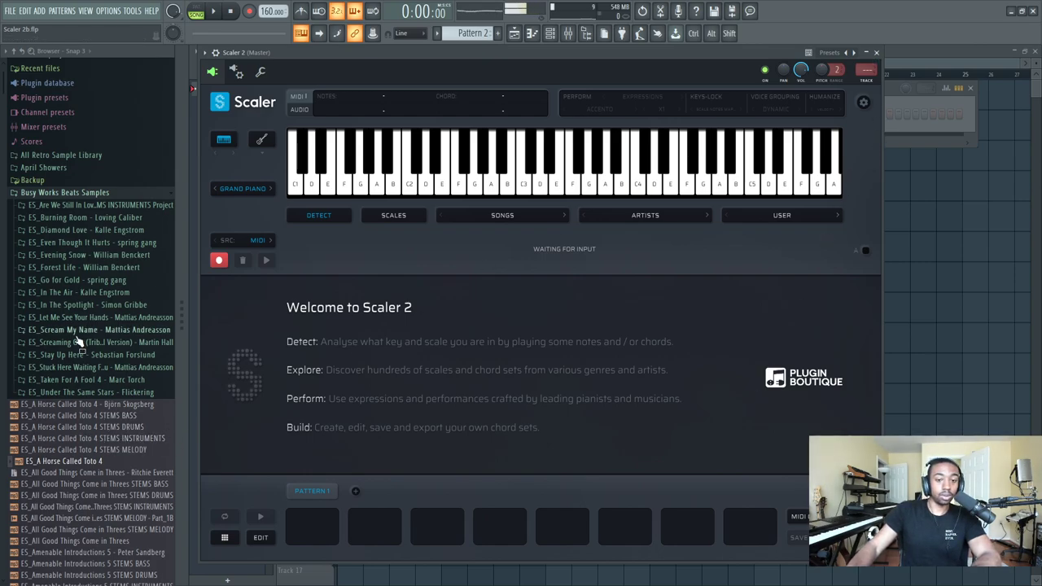
- Play C, D, Eb, F, G, Ab, Bb and C into Detect to get C minor
scroll(105, 252, down, 5)
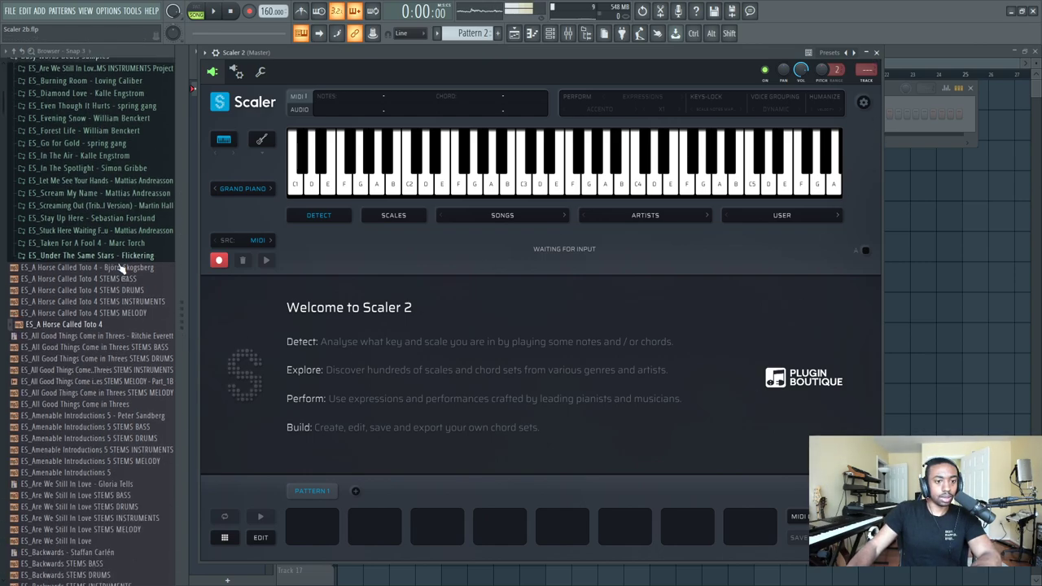
scroll(114, 277, down, 5)
scroll(105, 317, down, 5)
scroll(104, 329, down, 3)
scroll(103, 330, down, 4)
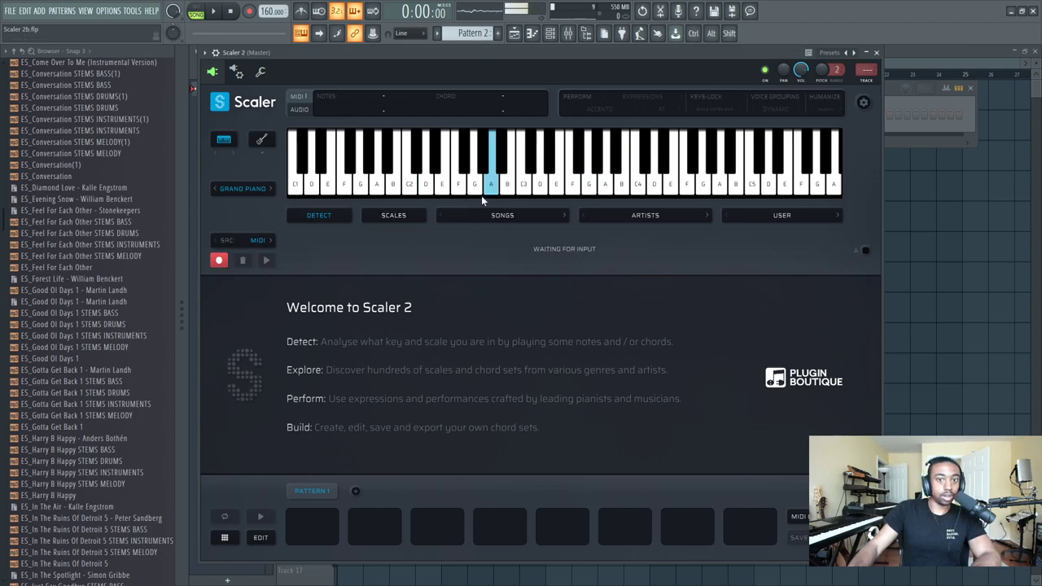
click(408, 183)
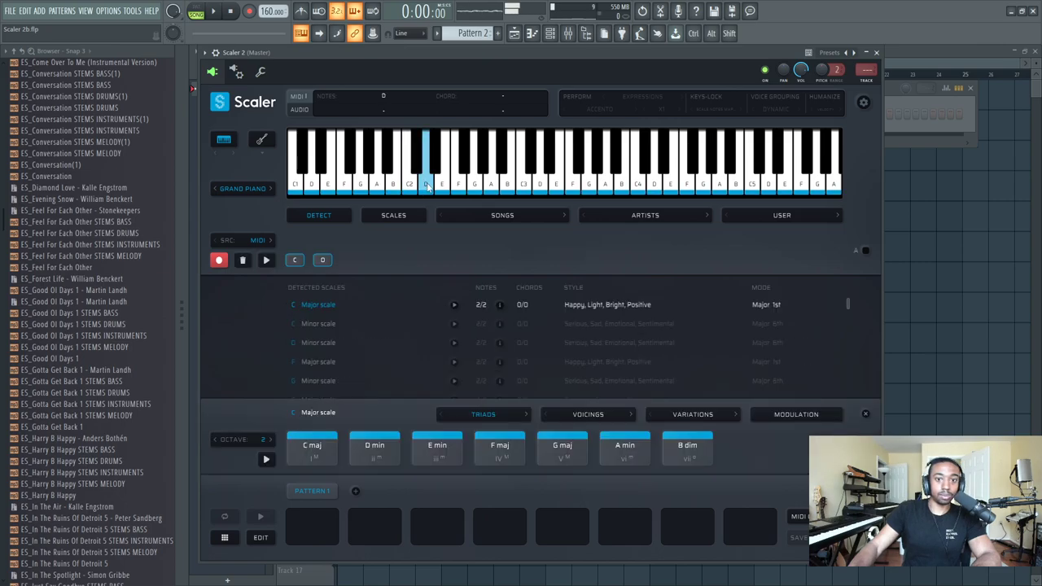
click(442, 159)
click(458, 183)
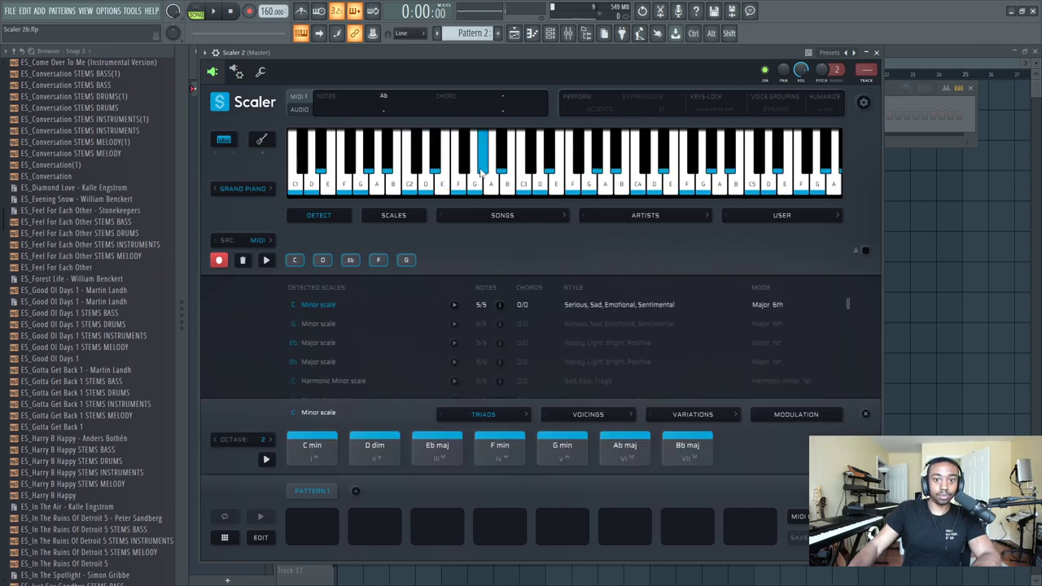
click(502, 158)
click(524, 175)
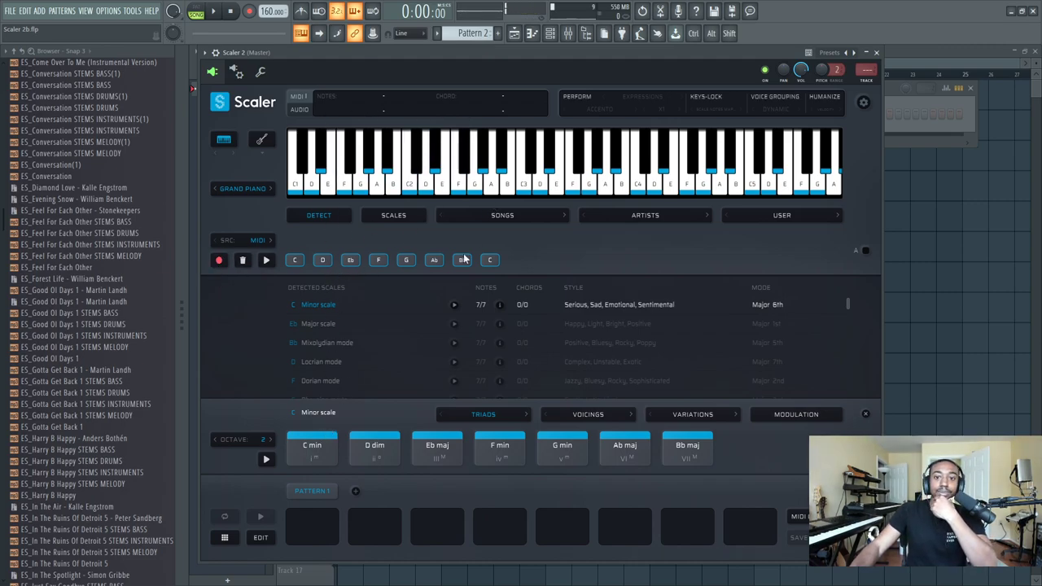
- Audition the Ab maj, F min, C min and D dim chords, then note C2
click(311, 445)
click(648, 446)
click(507, 435)
click(313, 449)
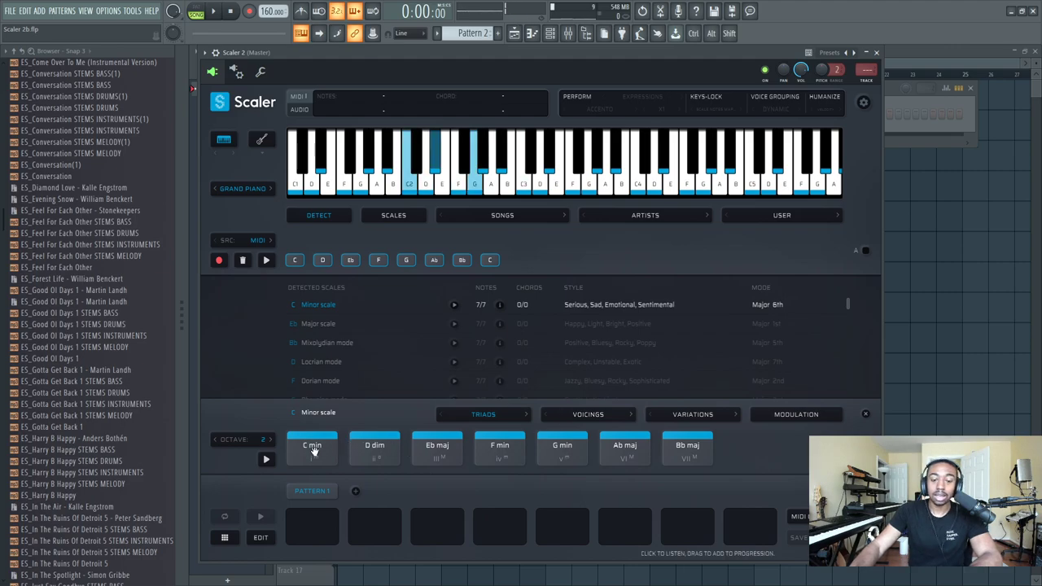
click(357, 439)
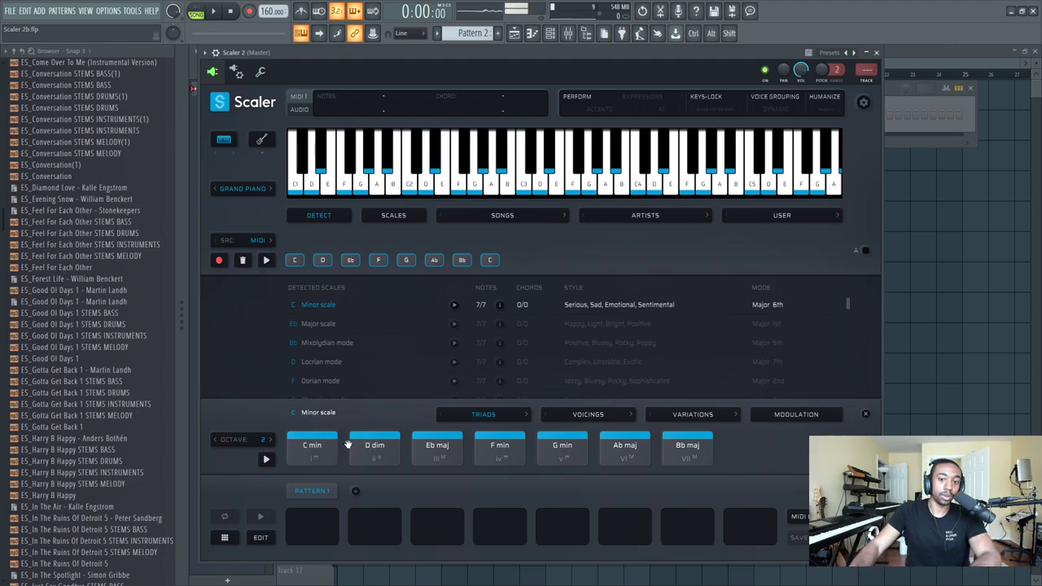
click(411, 185)
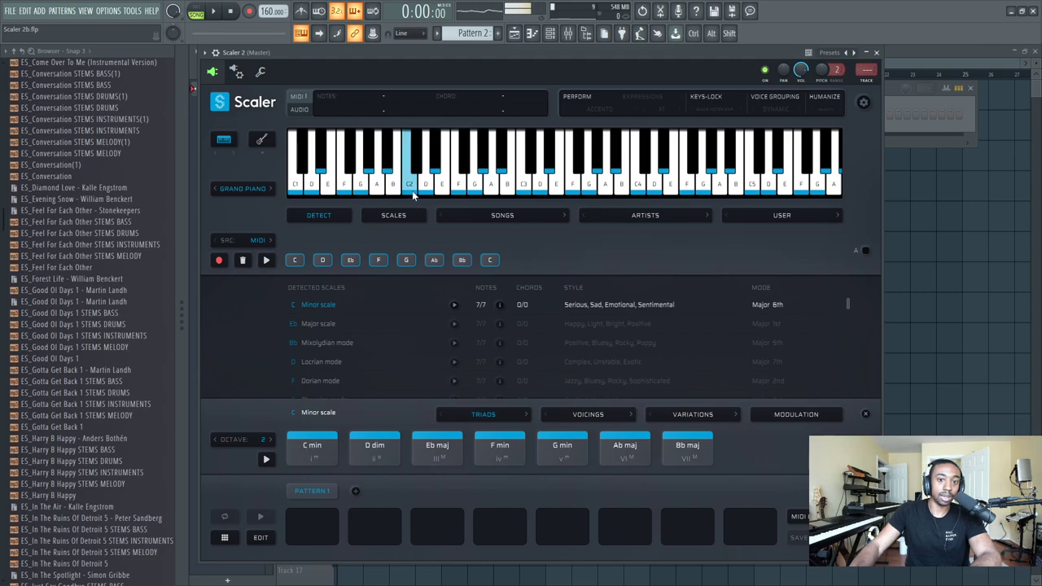
click(425, 184)
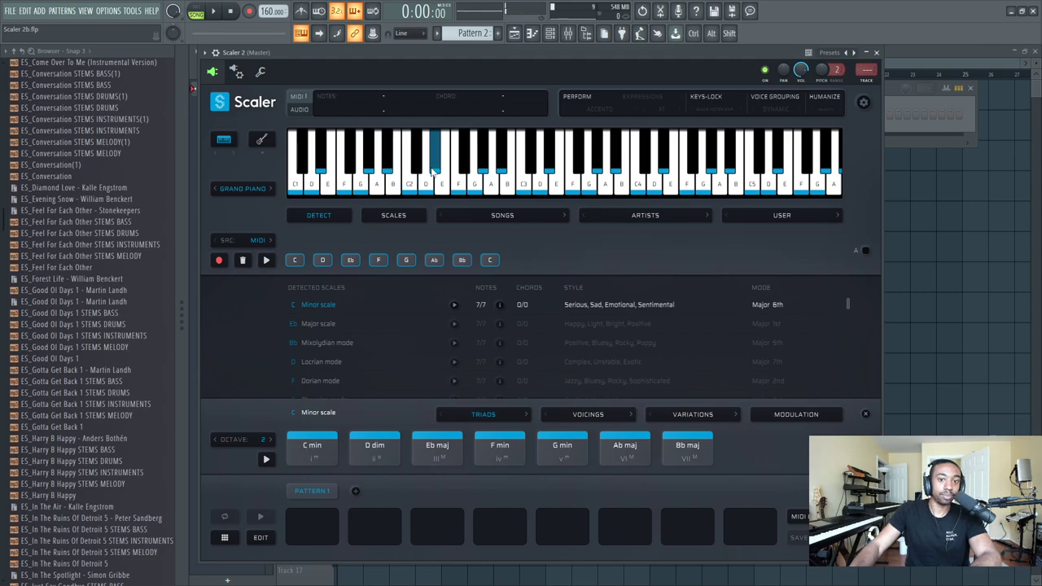
click(458, 183)
click(374, 444)
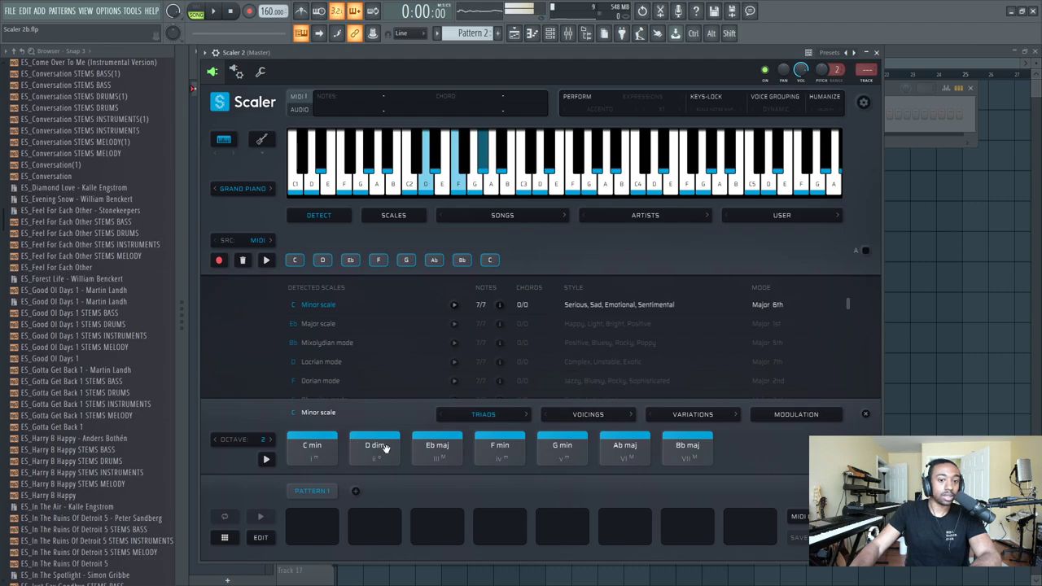
click(315, 447)
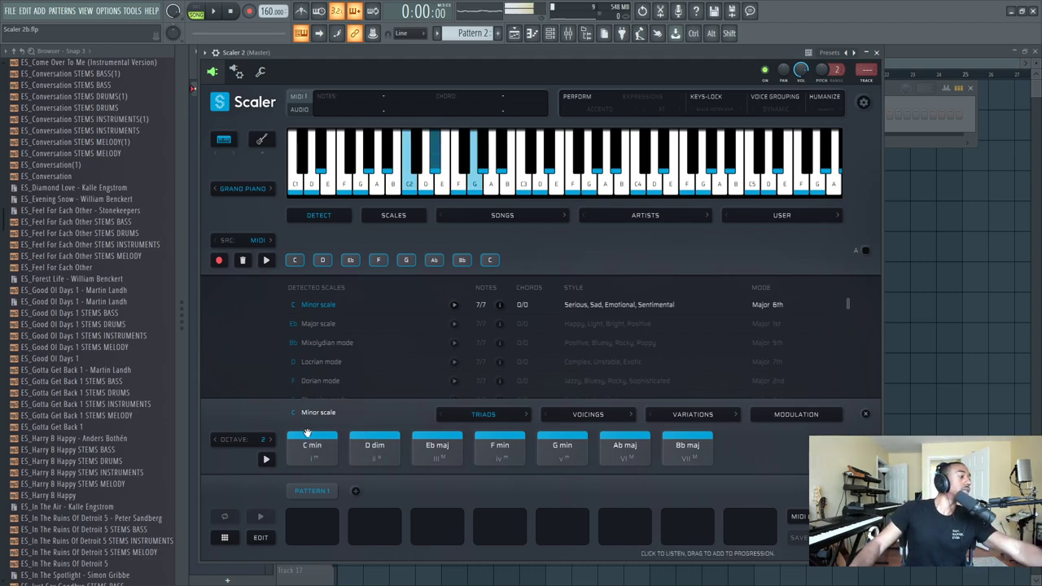
click(375, 446)
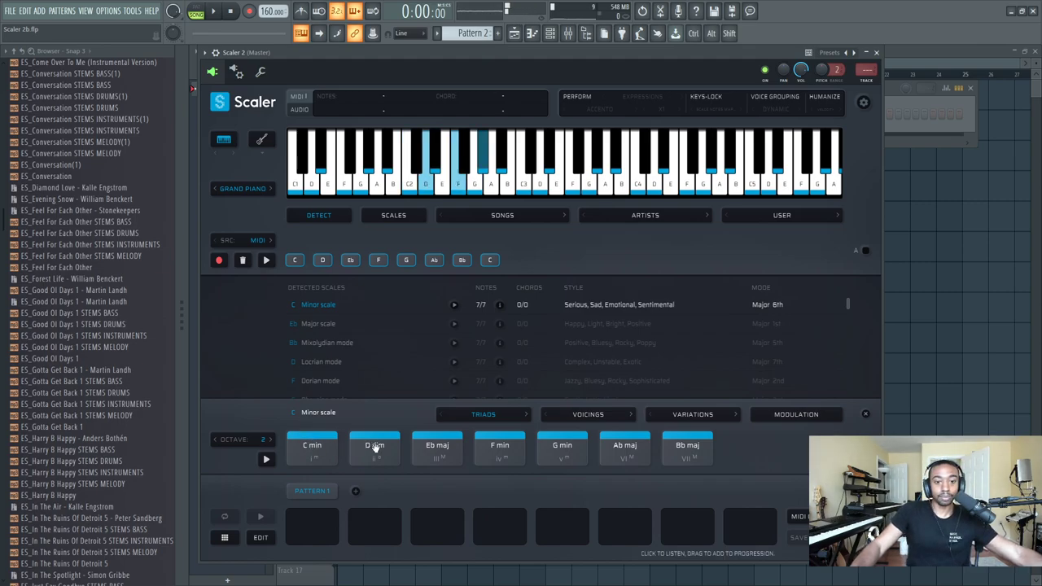
click(437, 446)
click(500, 447)
click(562, 447)
click(626, 447)
click(688, 452)
click(362, 457)
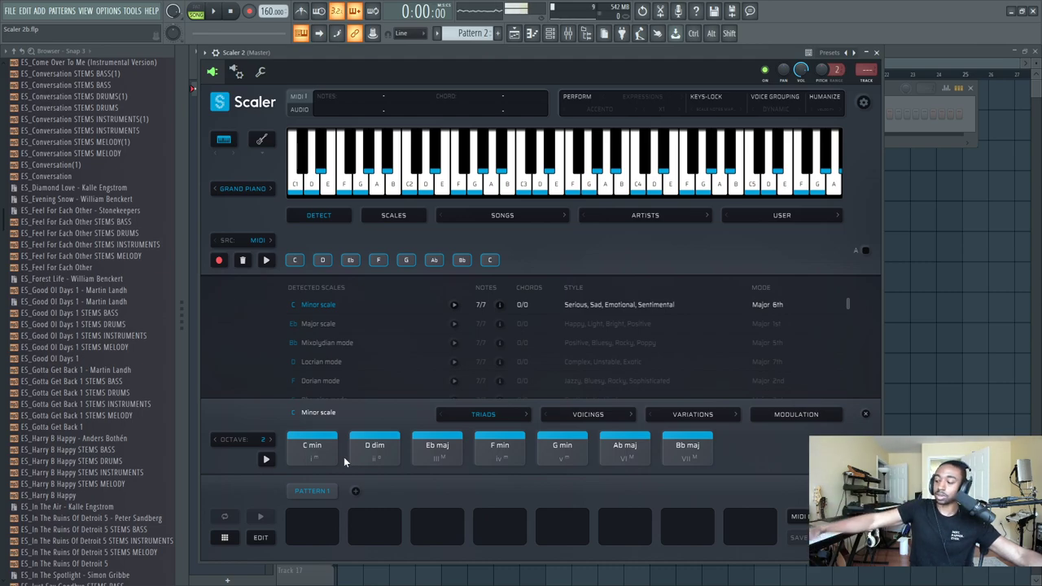
click(319, 456)
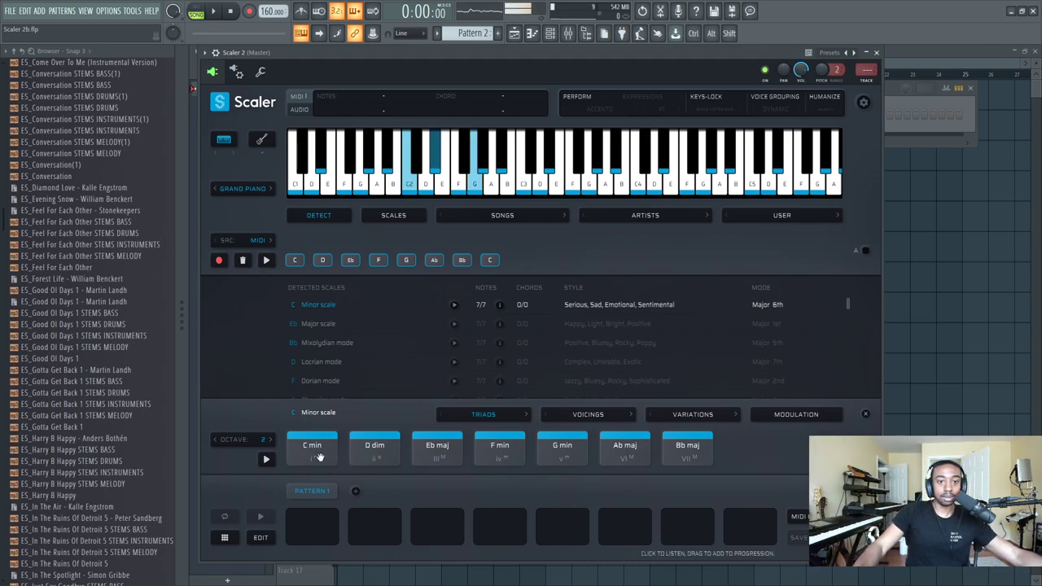
click(437, 452)
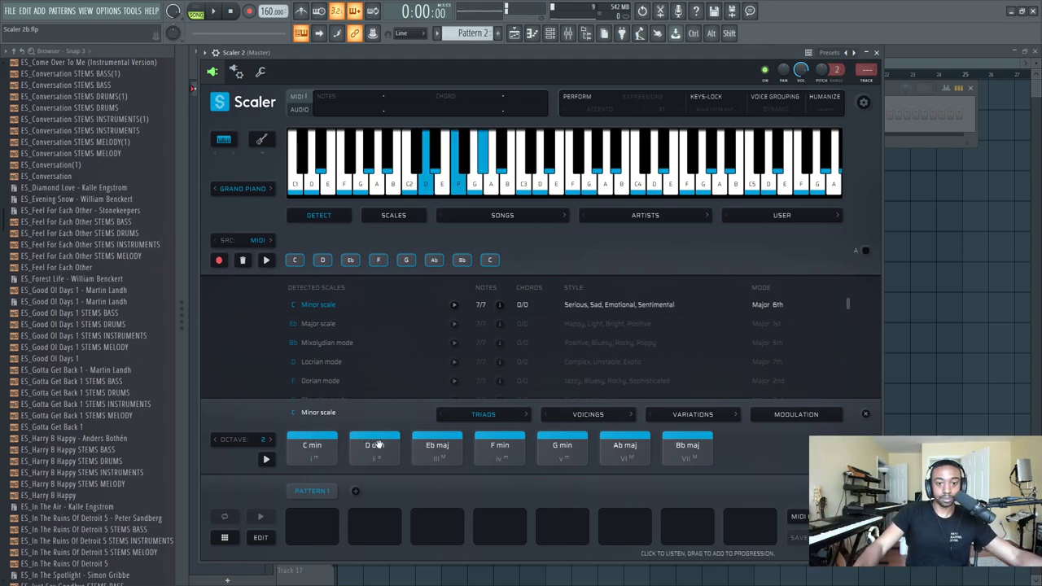
click(494, 458)
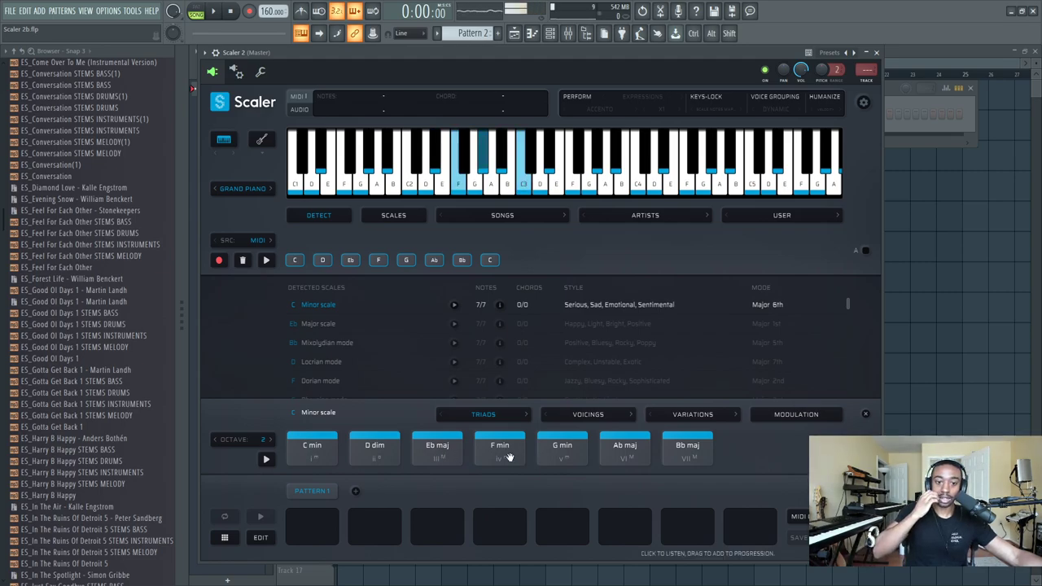
click(562, 455)
click(624, 453)
click(676, 457)
click(624, 453)
click(562, 452)
click(500, 453)
click(437, 452)
click(312, 452)
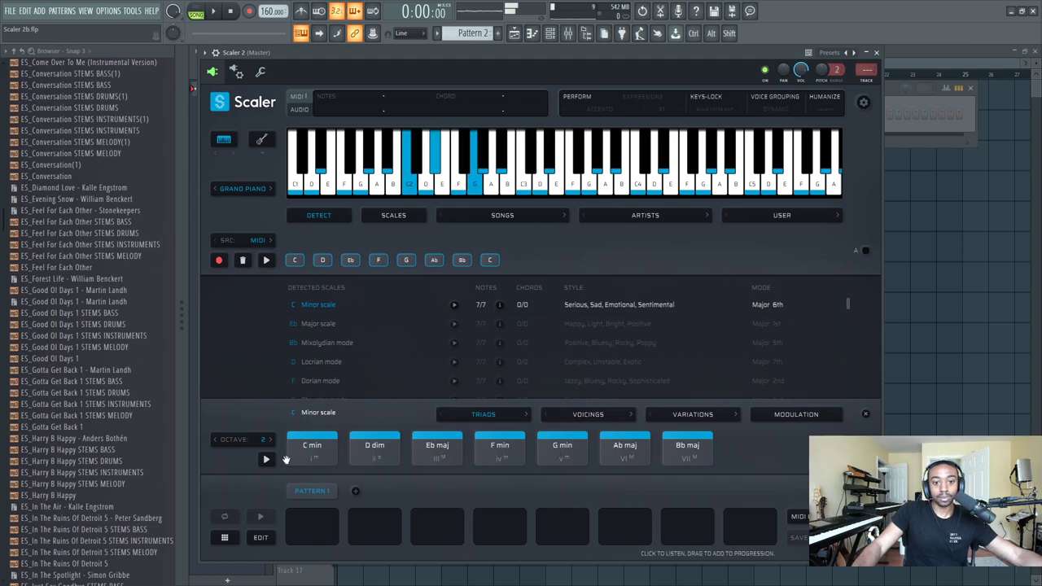
- Switch the chord set to sevenths and audition C min7 up to Bb7 and back
click(527, 413)
click(330, 456)
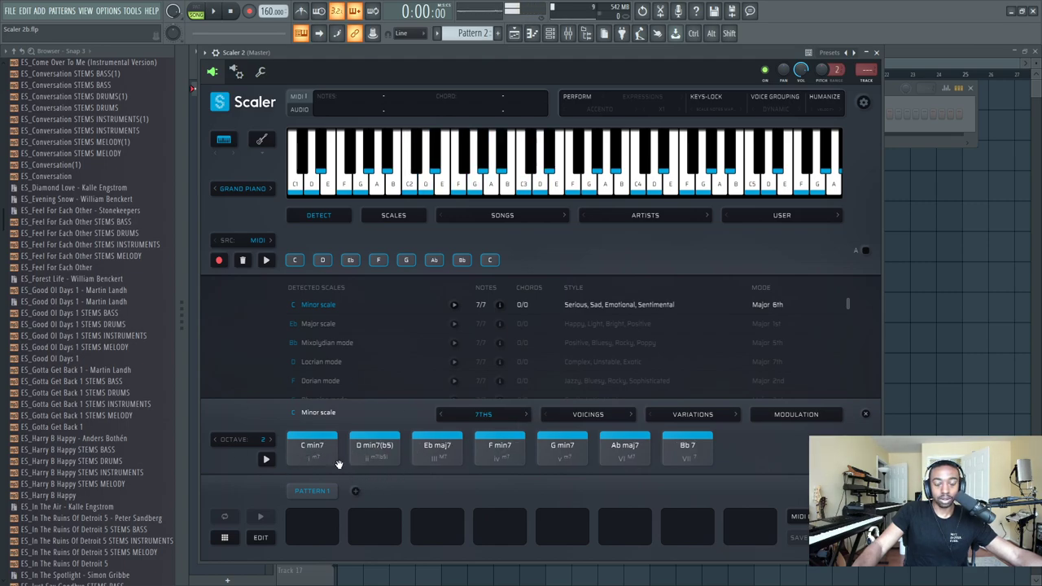
click(329, 455)
click(314, 447)
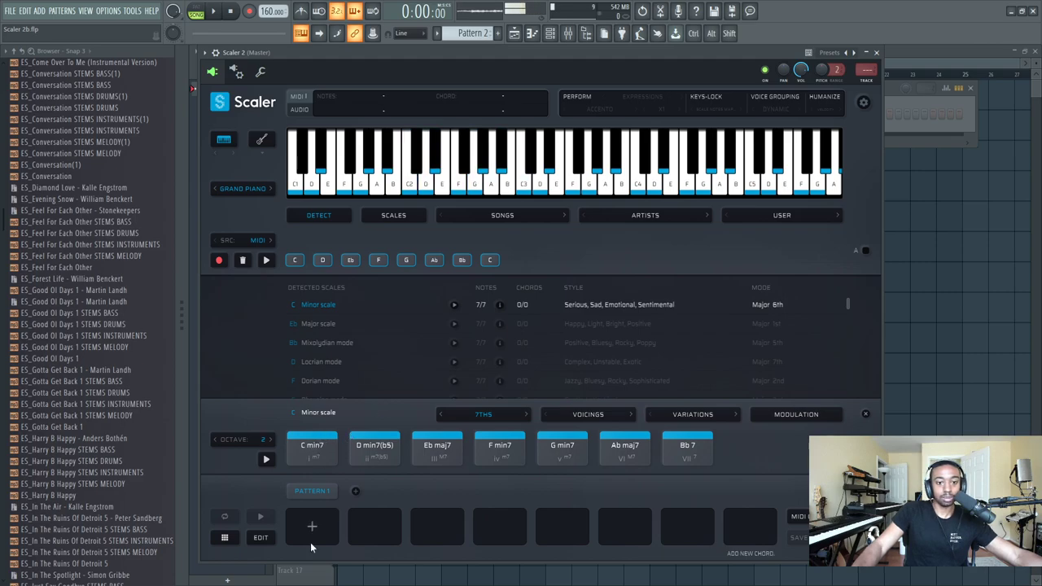
click(323, 464)
click(373, 449)
click(435, 449)
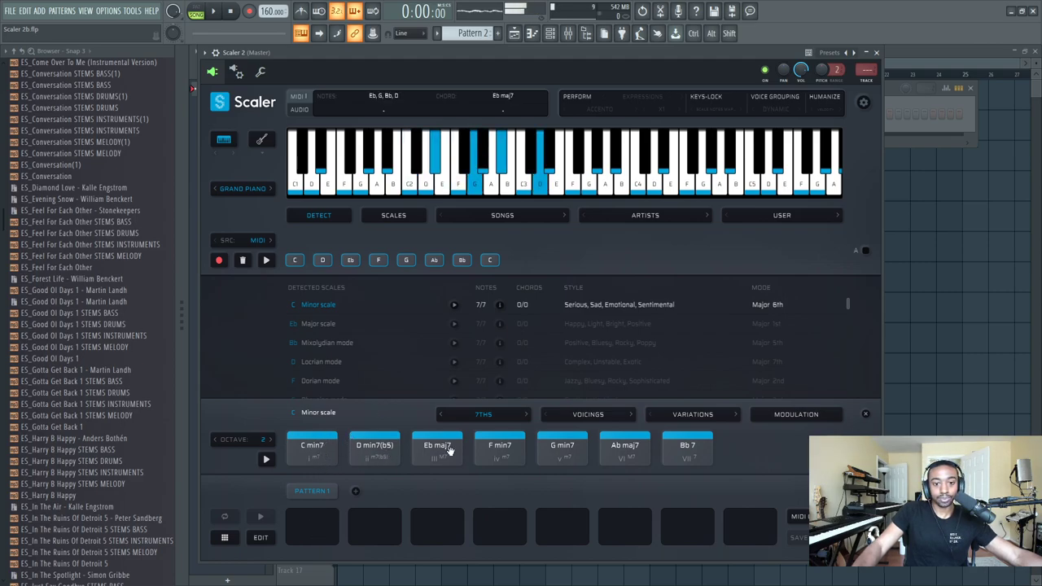
click(562, 449)
click(500, 456)
click(437, 455)
click(331, 458)
click(373, 449)
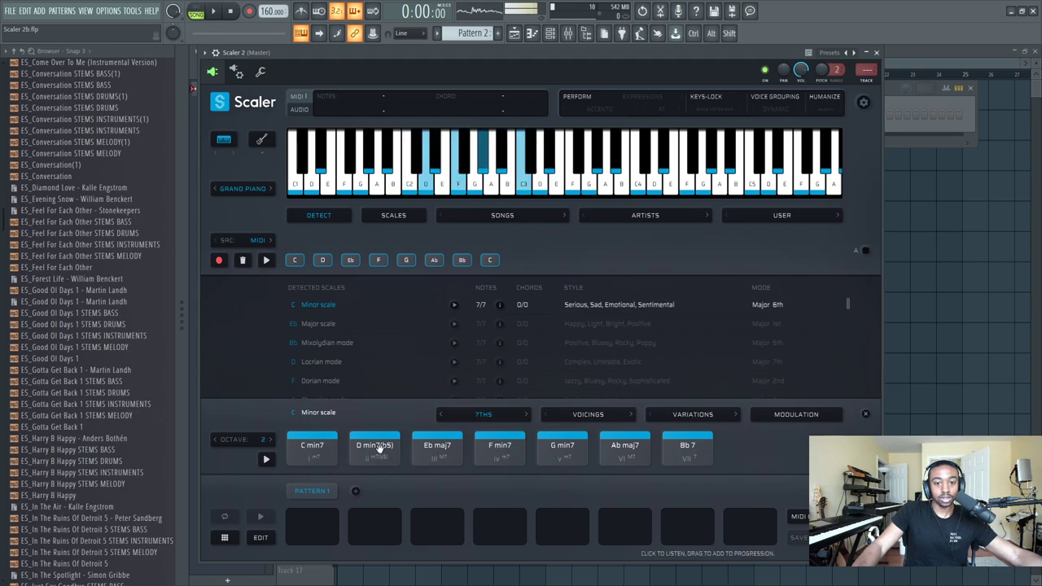
- Switch to ninths and audition G min7 b9, Eb maj9, C min9 and F min9
click(525, 415)
click(318, 456)
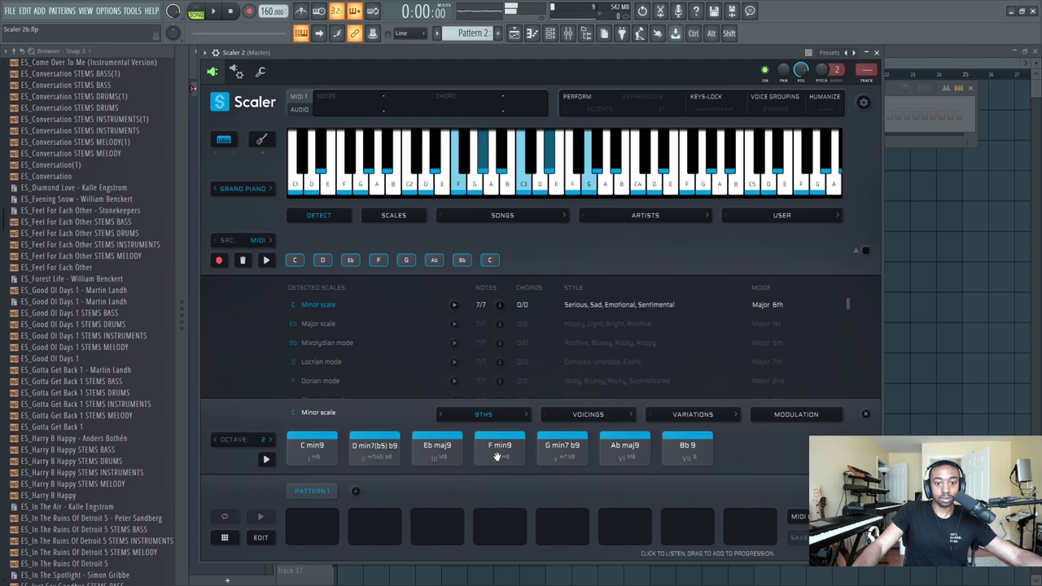
click(562, 456)
click(500, 455)
click(415, 460)
click(431, 456)
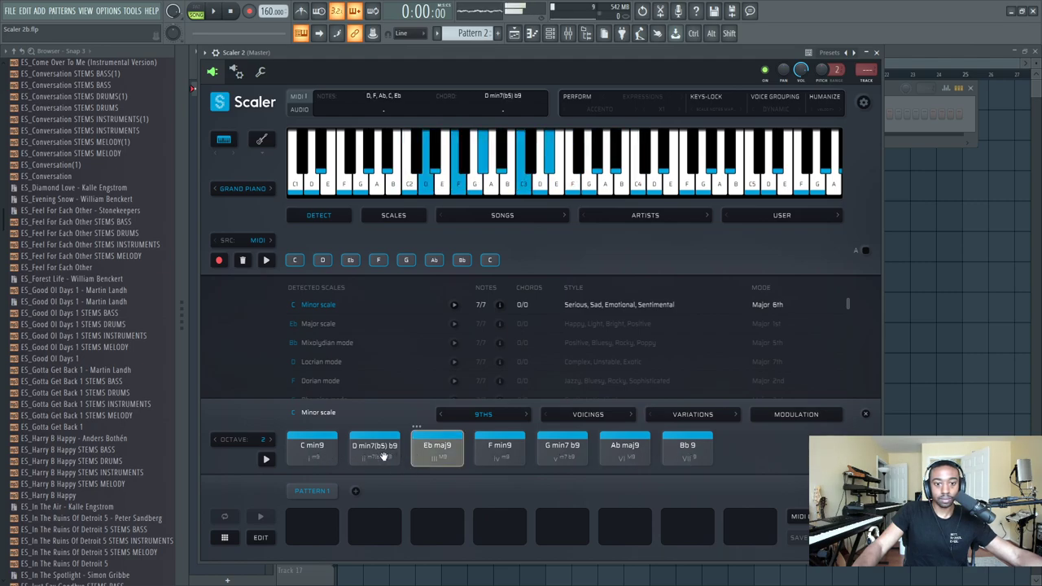
click(315, 461)
click(499, 456)
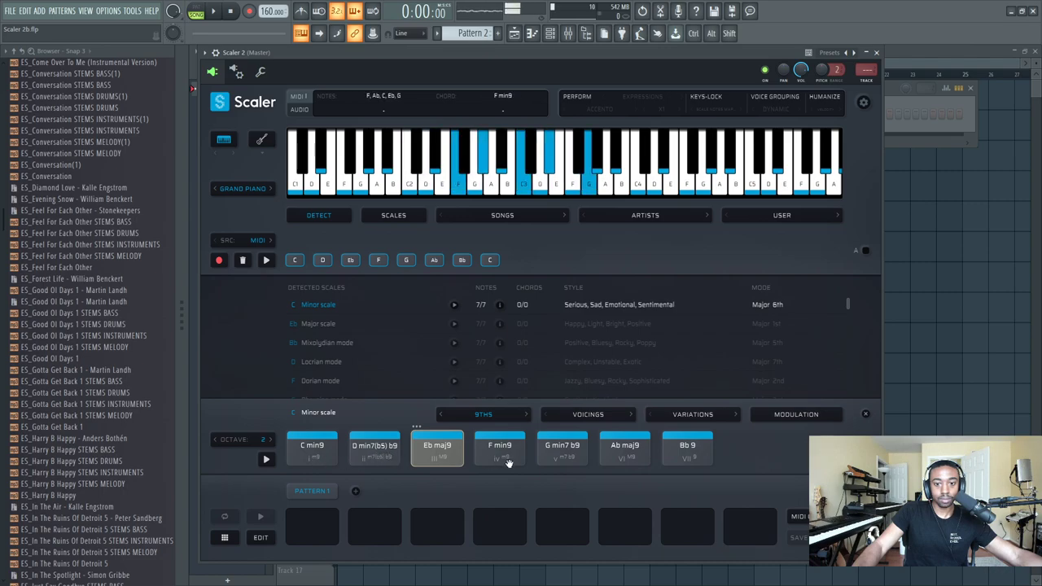
mouse_move(315, 458)
mouse_down()
mouse_move(330, 460)
mouse_move(316, 525)
mouse_up()
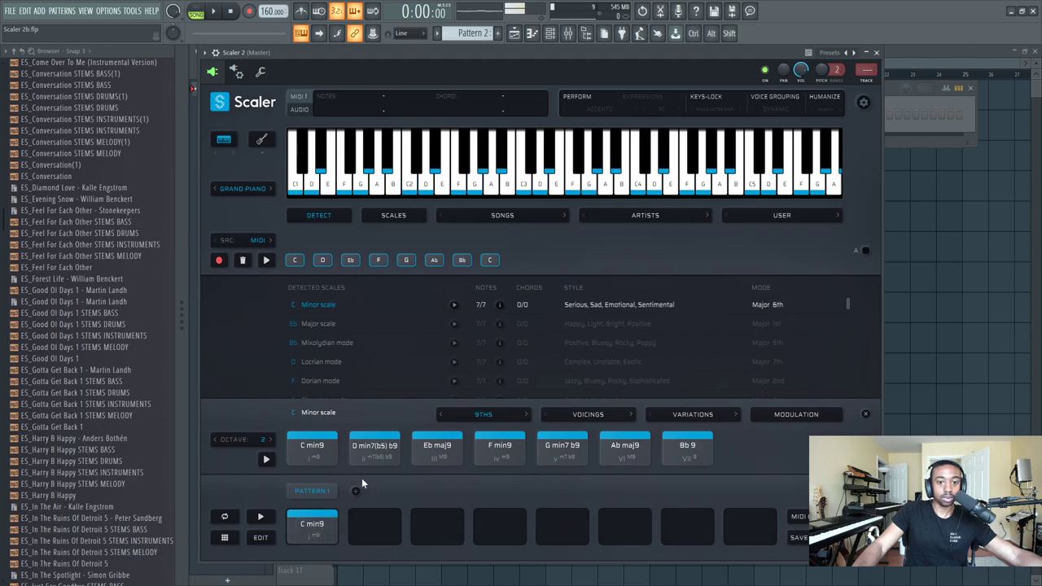
click(312, 450)
click(373, 453)
click(494, 456)
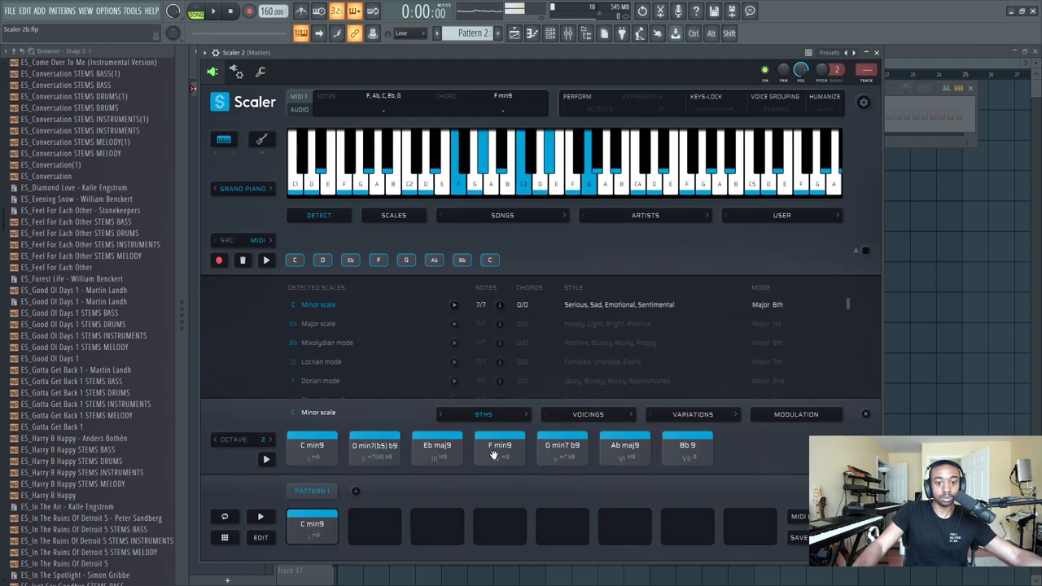
drag(370, 456, 373, 525)
drag(498, 454, 437, 529)
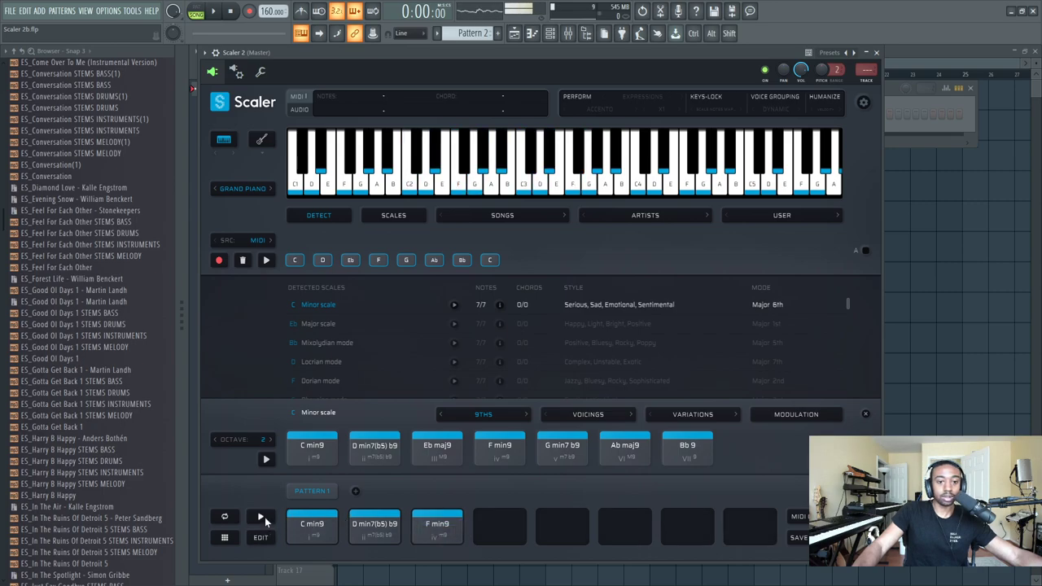
click(261, 517)
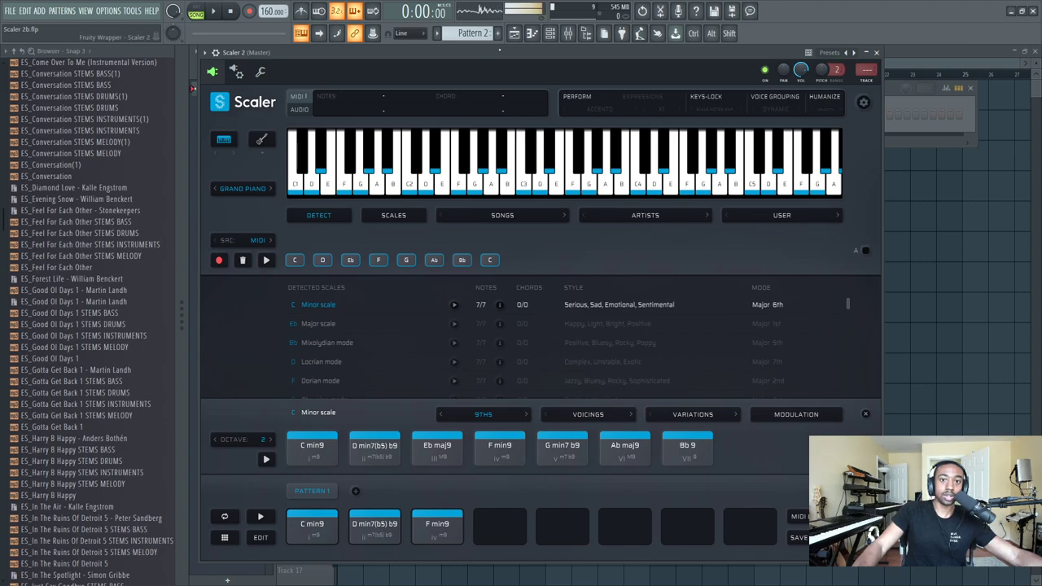
drag(502, 52, 493, 47)
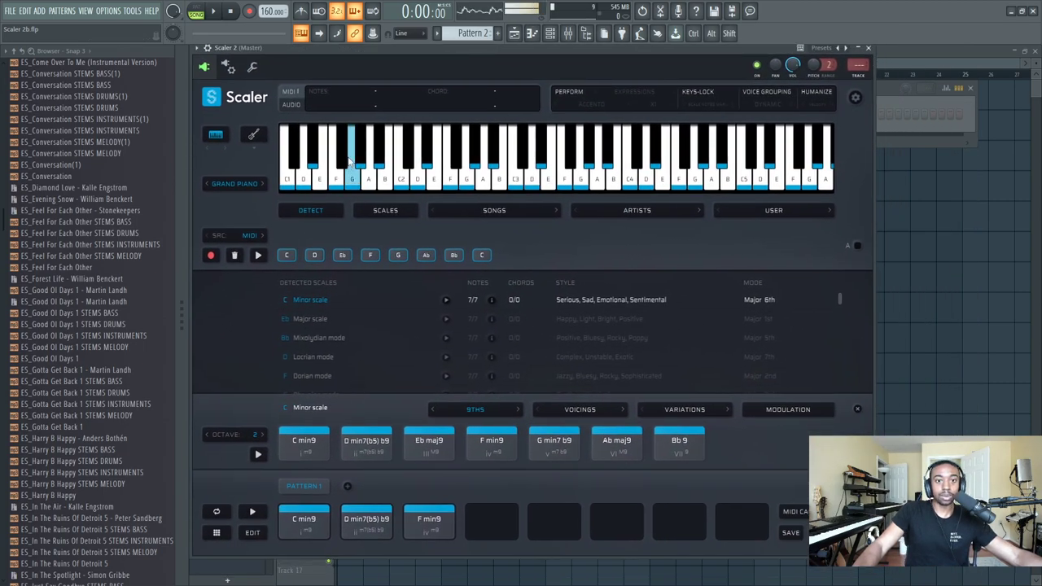
click(407, 180)
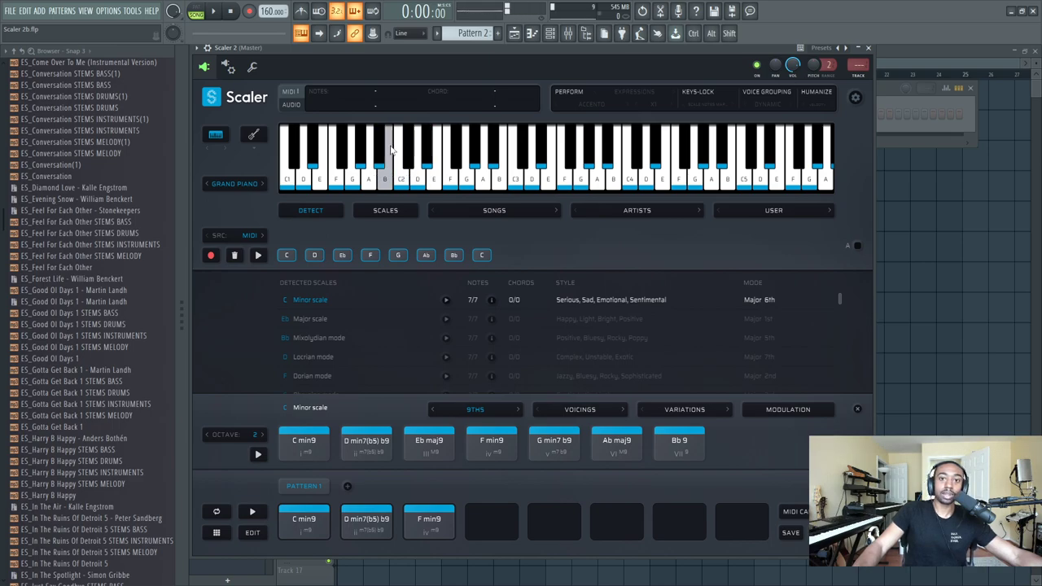
click(469, 169)
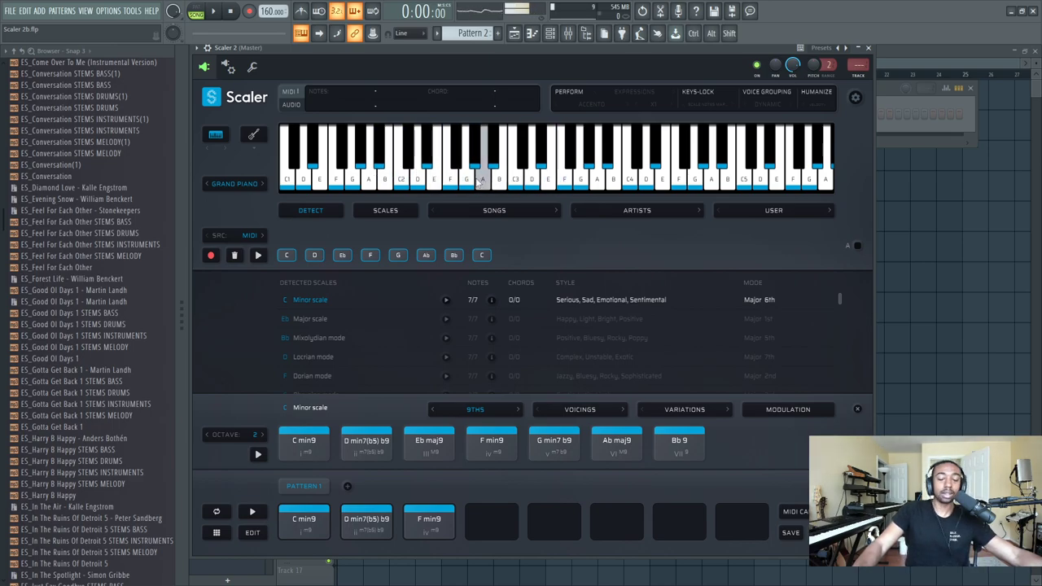
click(470, 184)
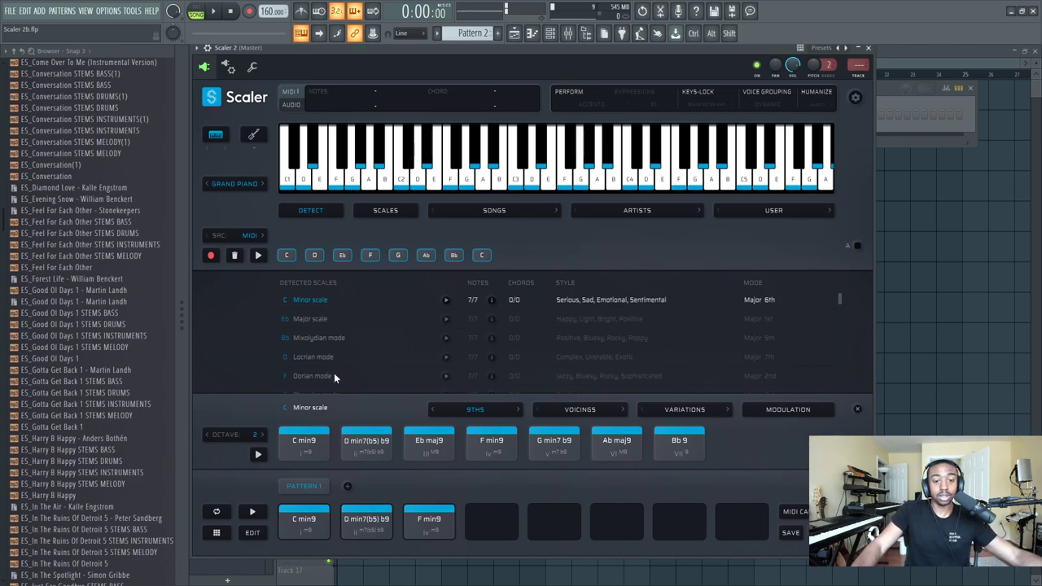
- Preview C min9, then cycle the chord set to sevenths and triads, previewing triads
click(306, 442)
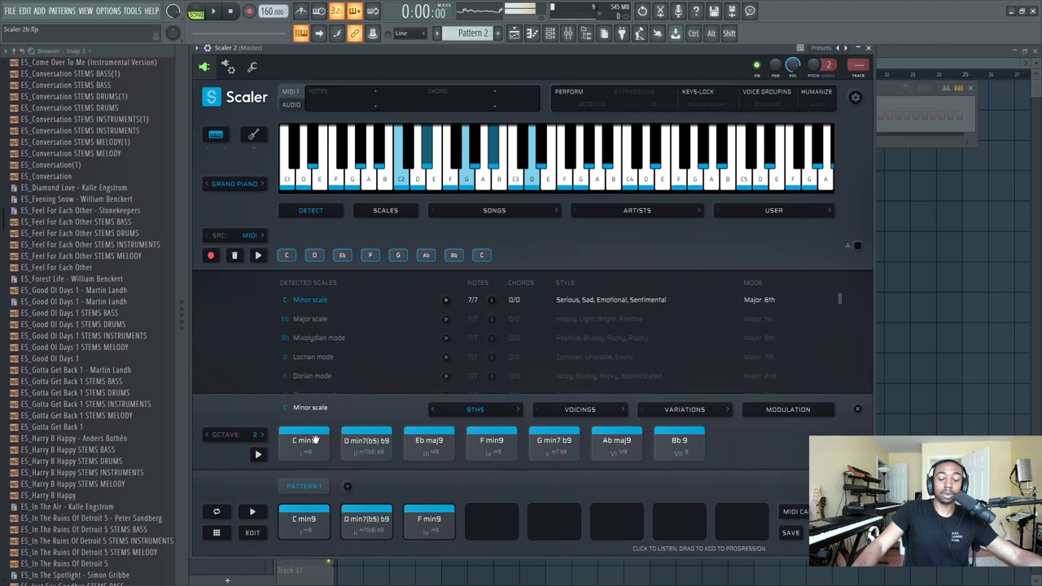
click(310, 444)
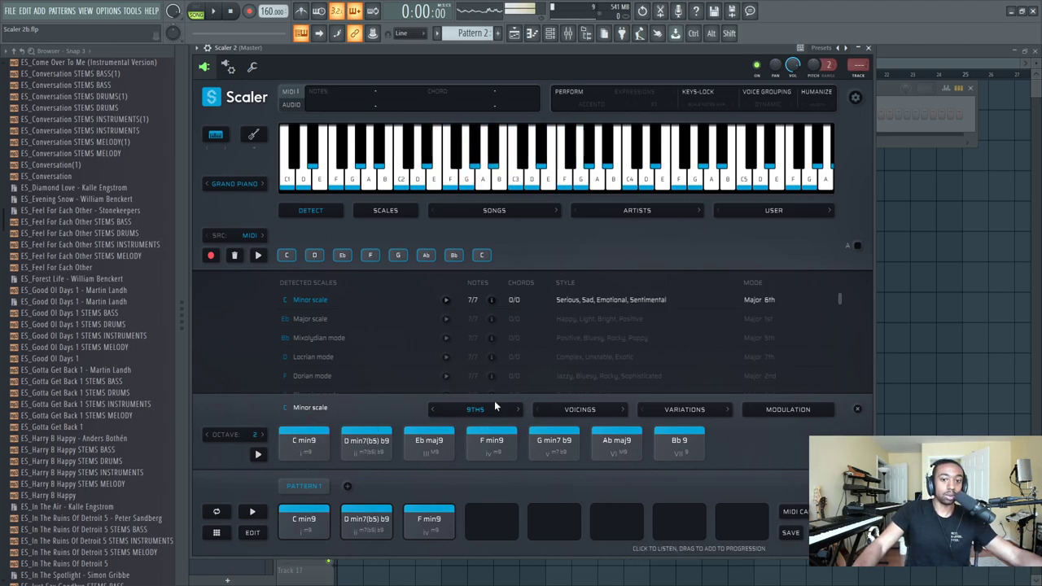
click(387, 183)
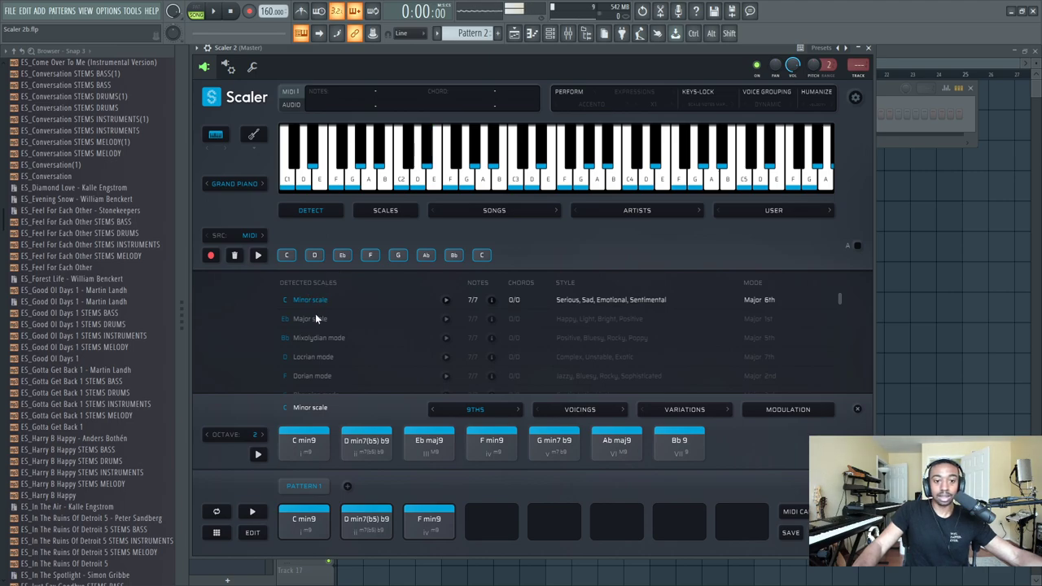
click(434, 413)
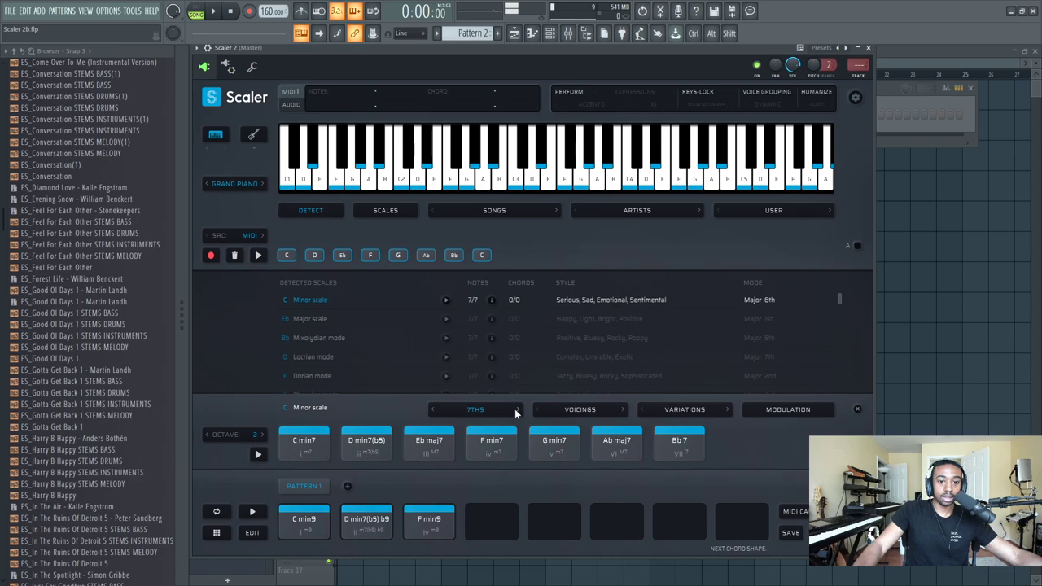
click(515, 413)
click(437, 412)
click(437, 413)
click(365, 538)
click(367, 525)
click(426, 519)
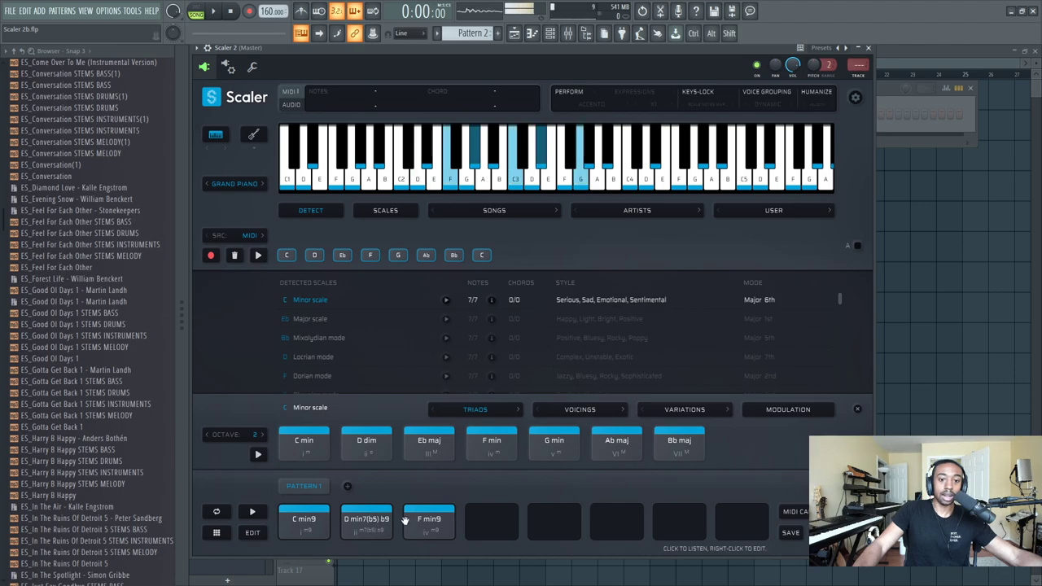
- Set elevenths and add D min11(b5 b9) and C min11 as pattern chords 4 and 5
click(517, 411)
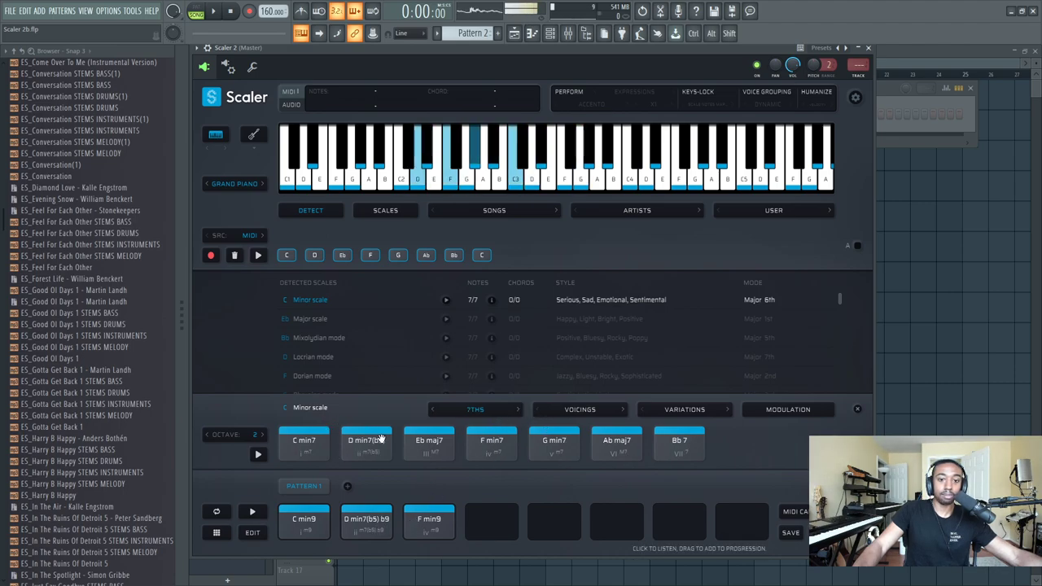
click(519, 410)
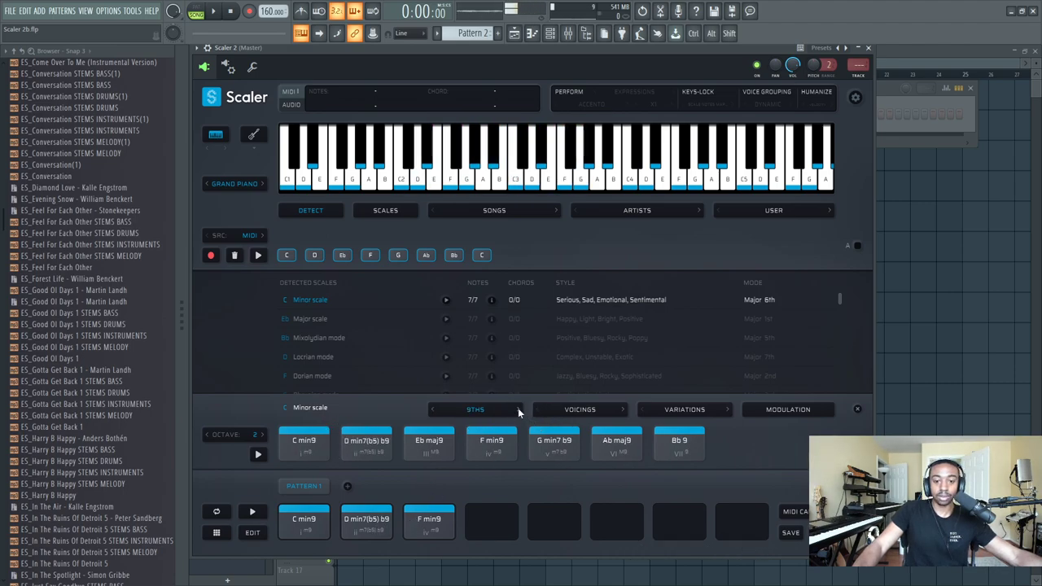
click(310, 450)
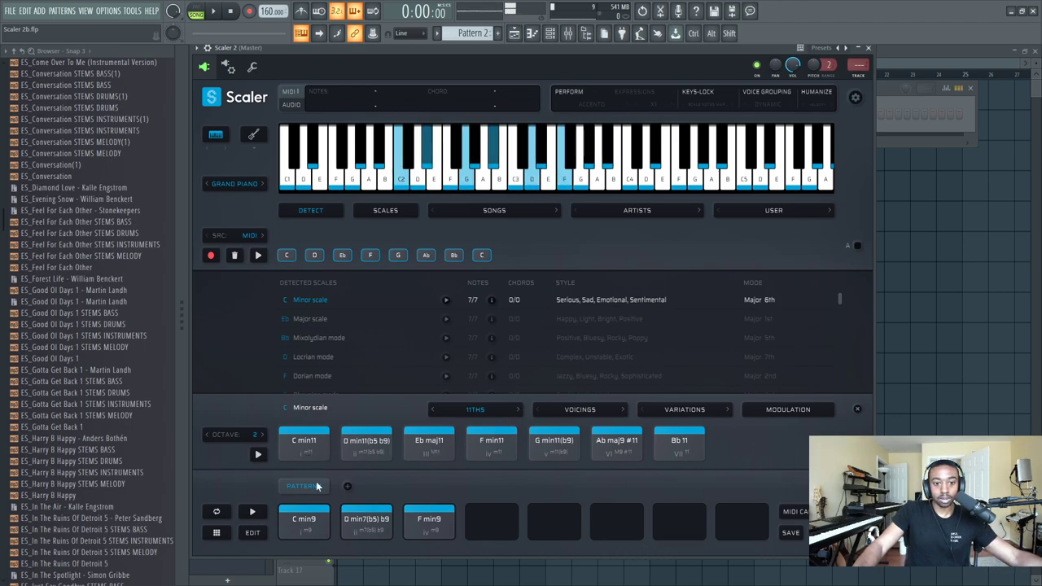
click(354, 441)
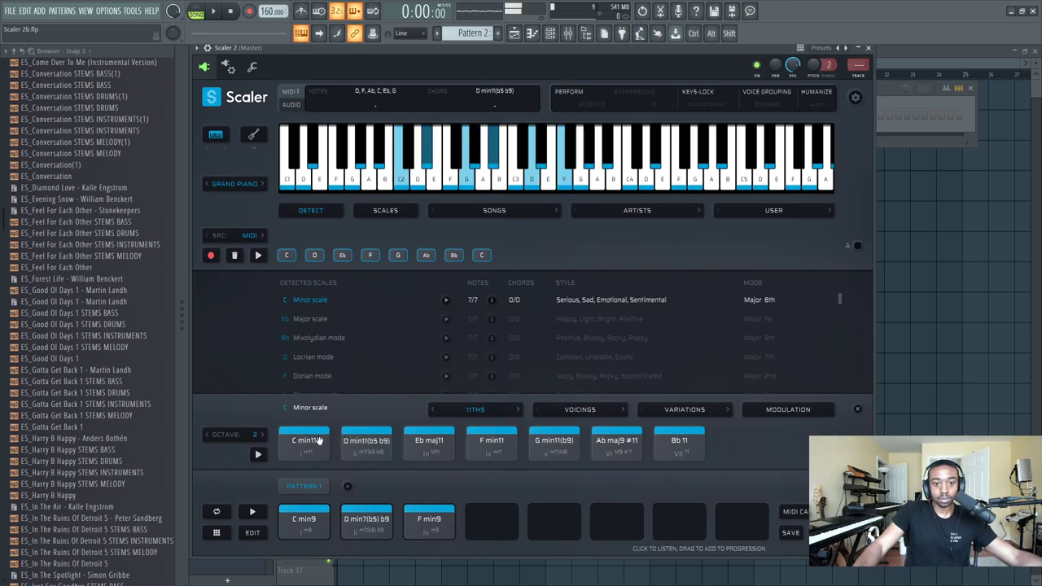
click(321, 521)
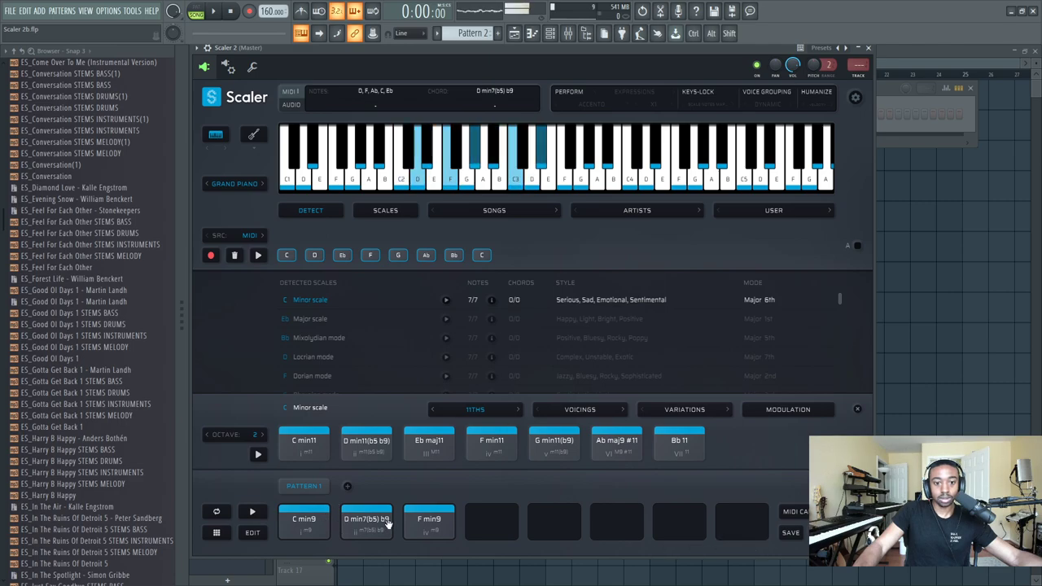
click(357, 442)
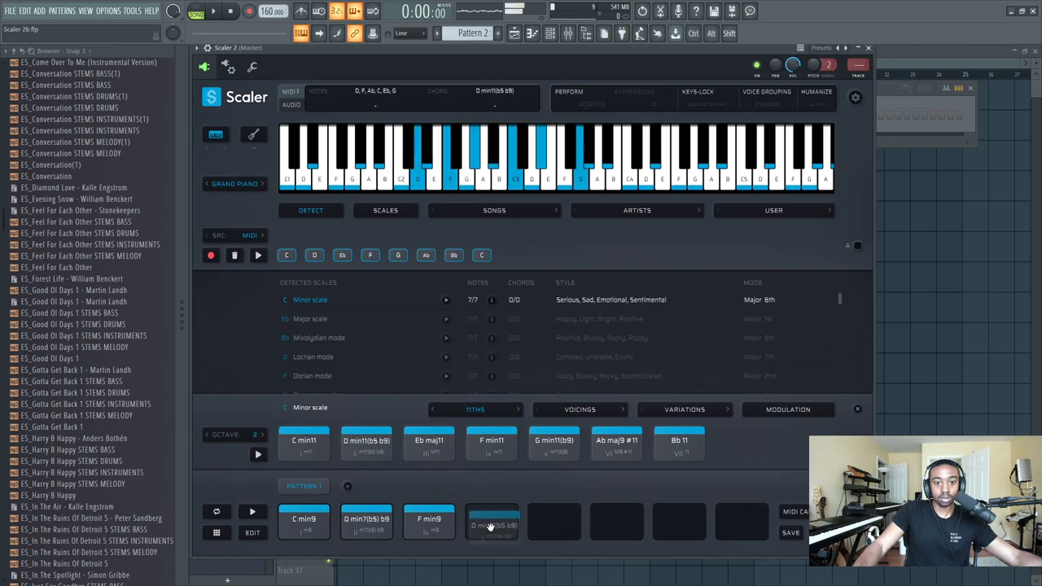
drag(354, 442, 490, 521)
drag(304, 443, 554, 521)
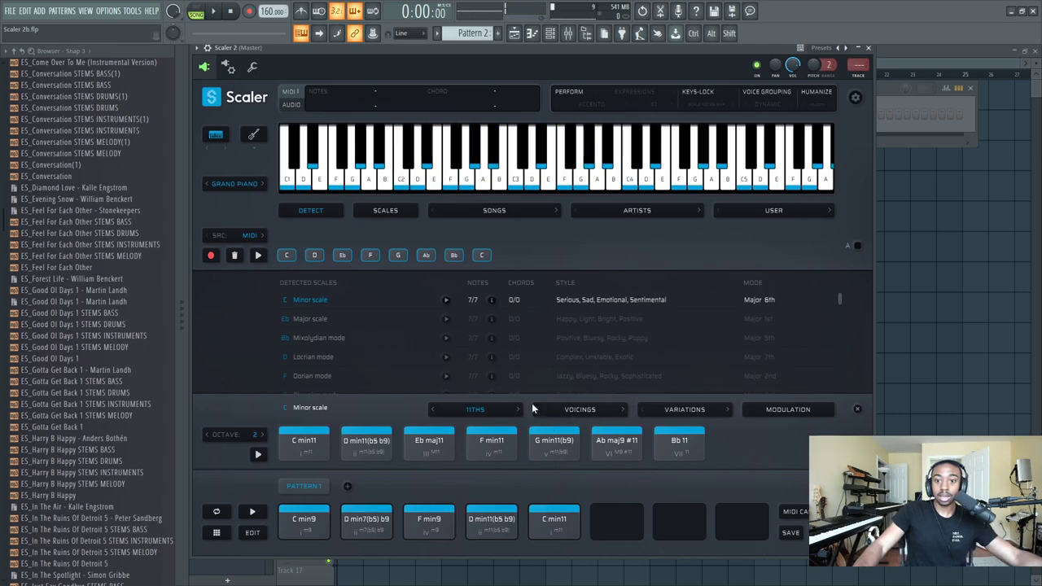
- Audition C min9 and D min11(b5 b9), then enable Accento performance articulation
click(617, 440)
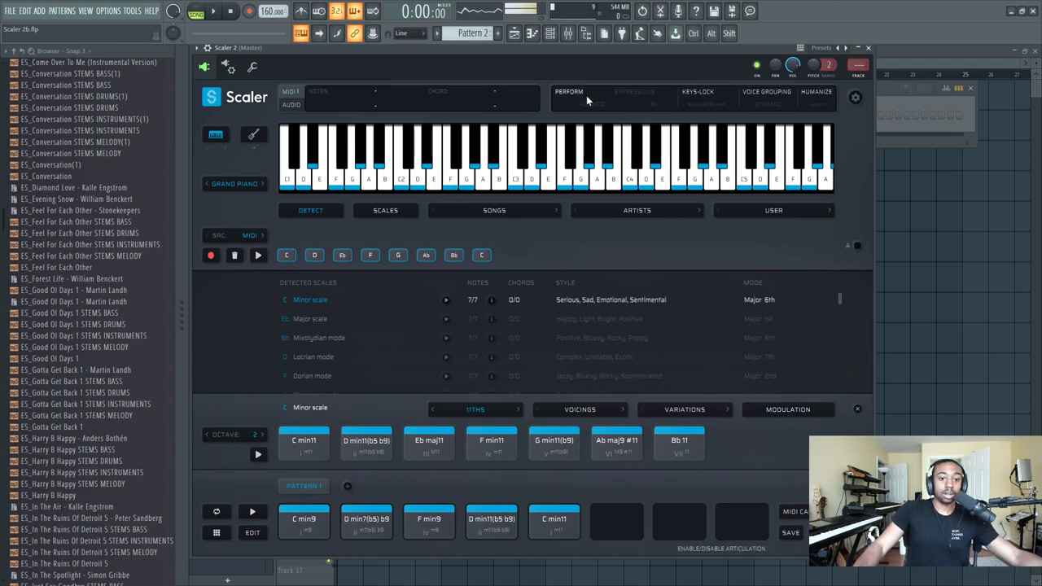
click(321, 529)
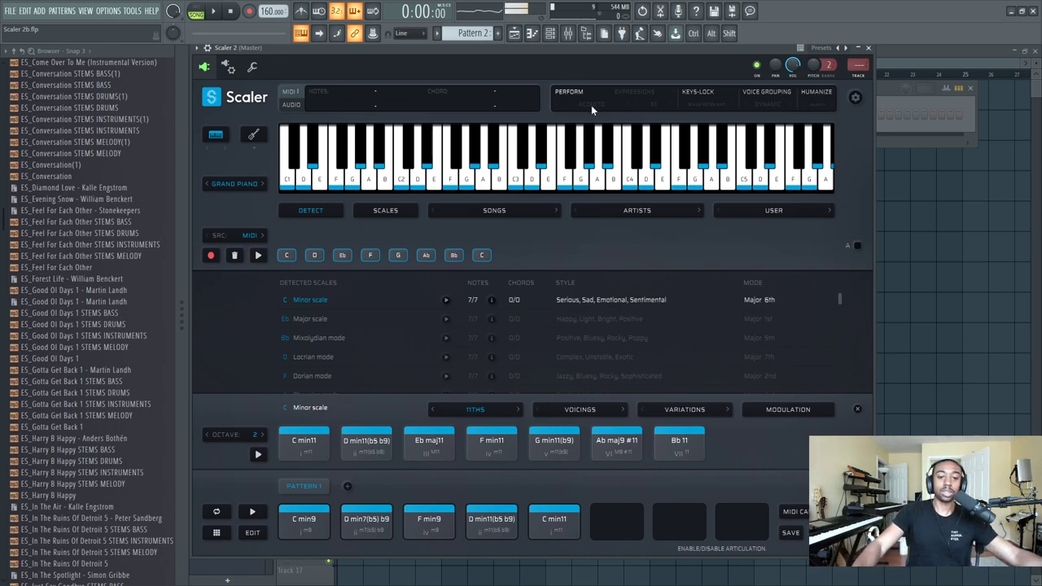
click(362, 444)
click(305, 521)
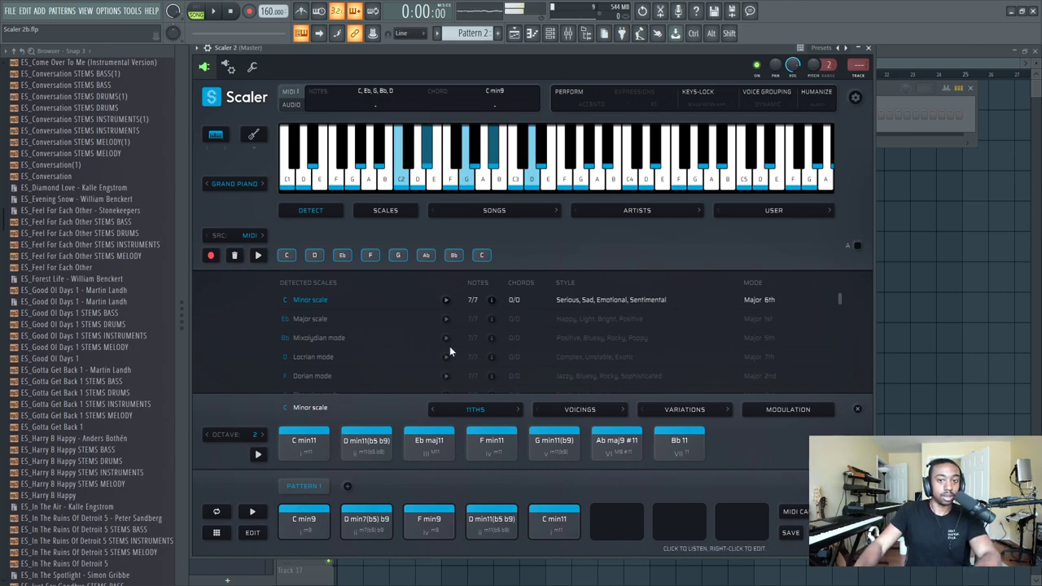
click(586, 92)
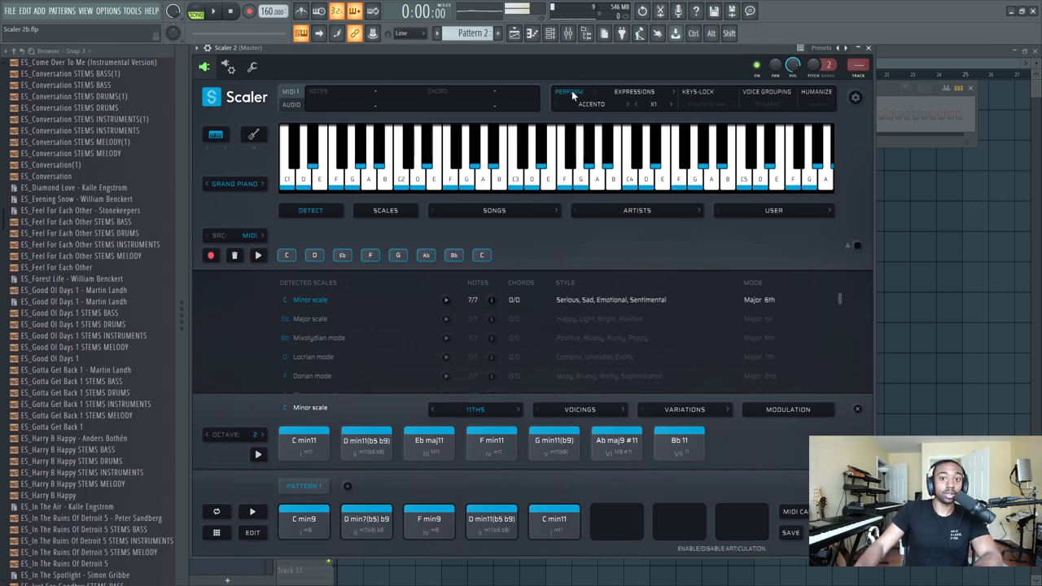
- Audition C min9, D min7(b5) b9 and F min9 with the current performance style
click(602, 105)
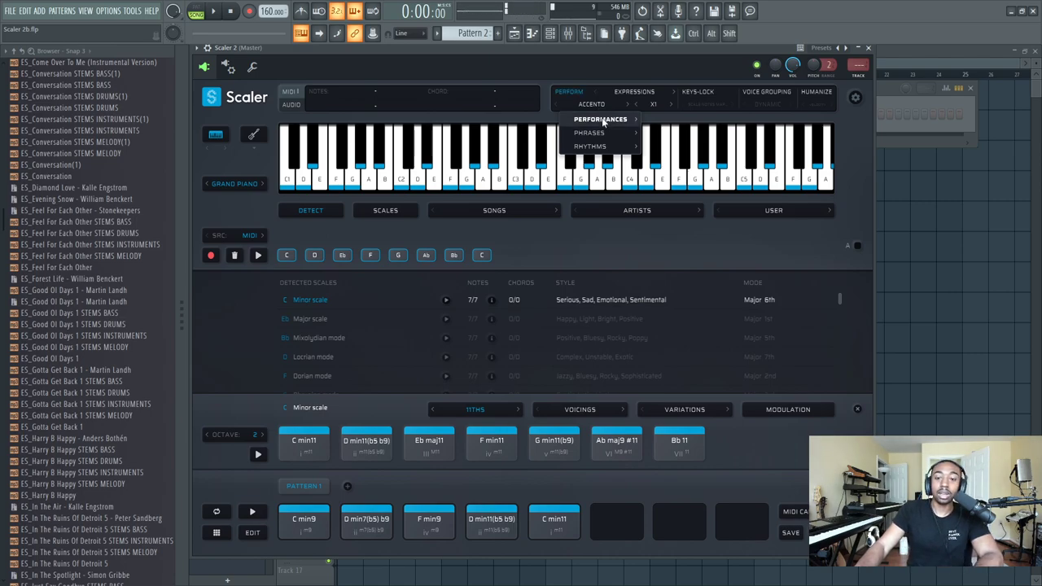
mouse_move(601, 120)
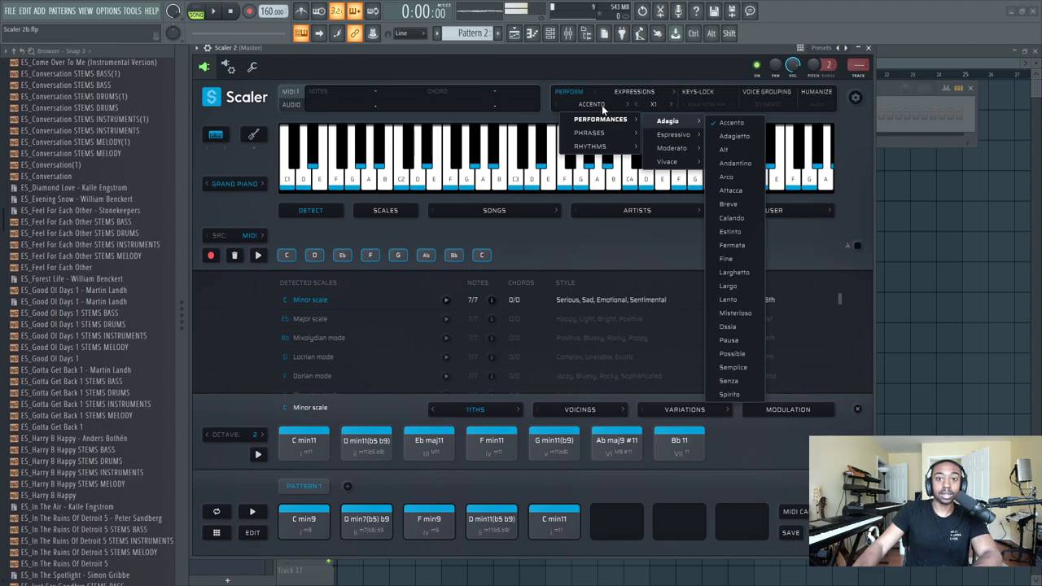
mouse_move(667, 120)
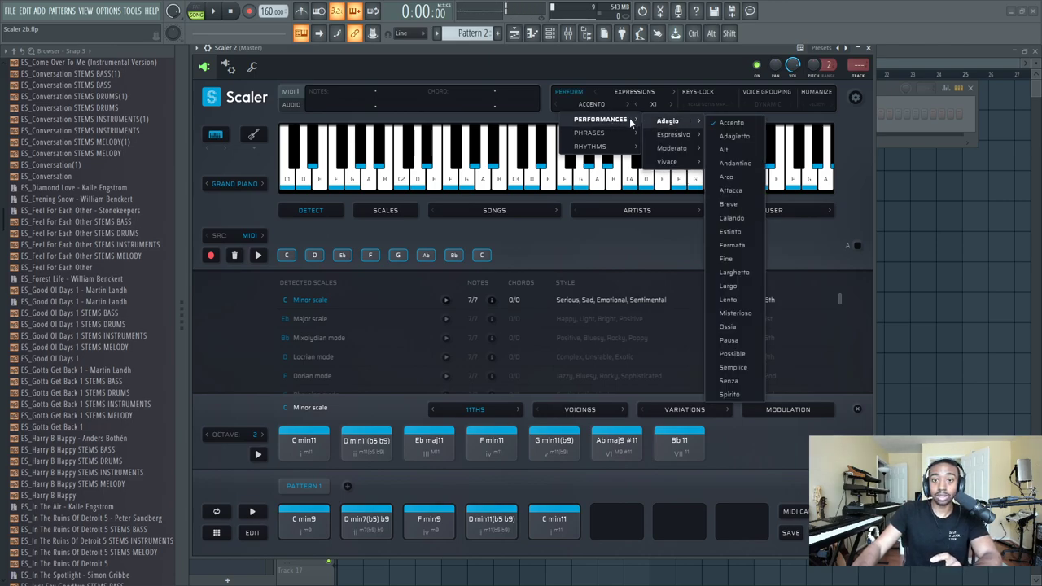
click(737, 125)
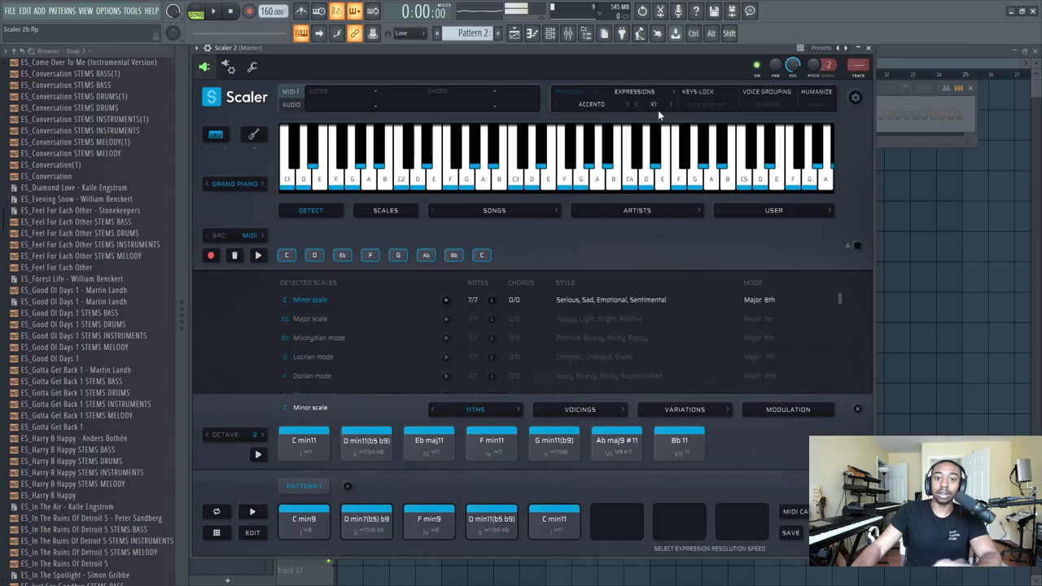
click(323, 509)
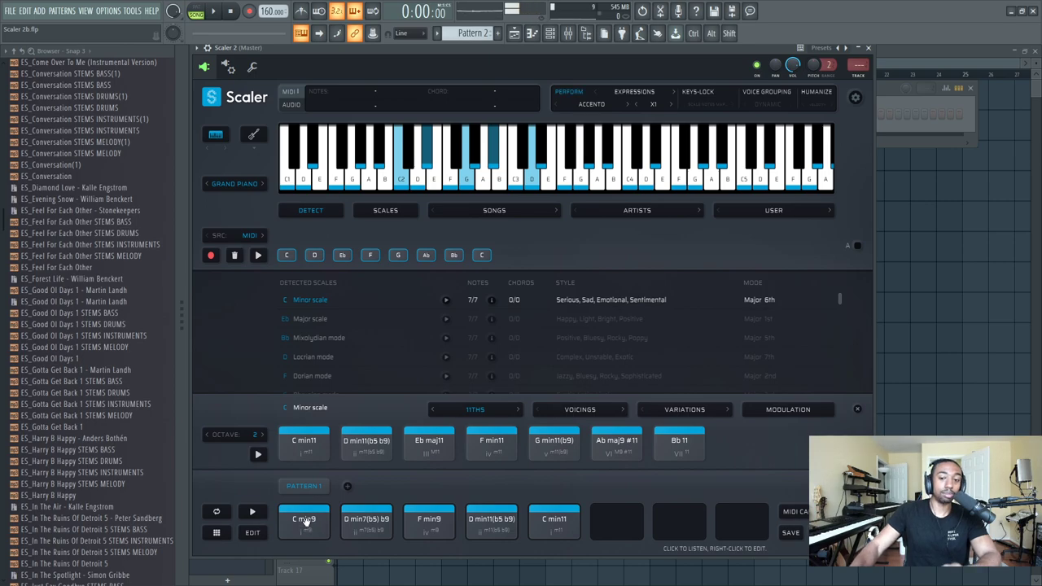
click(306, 521)
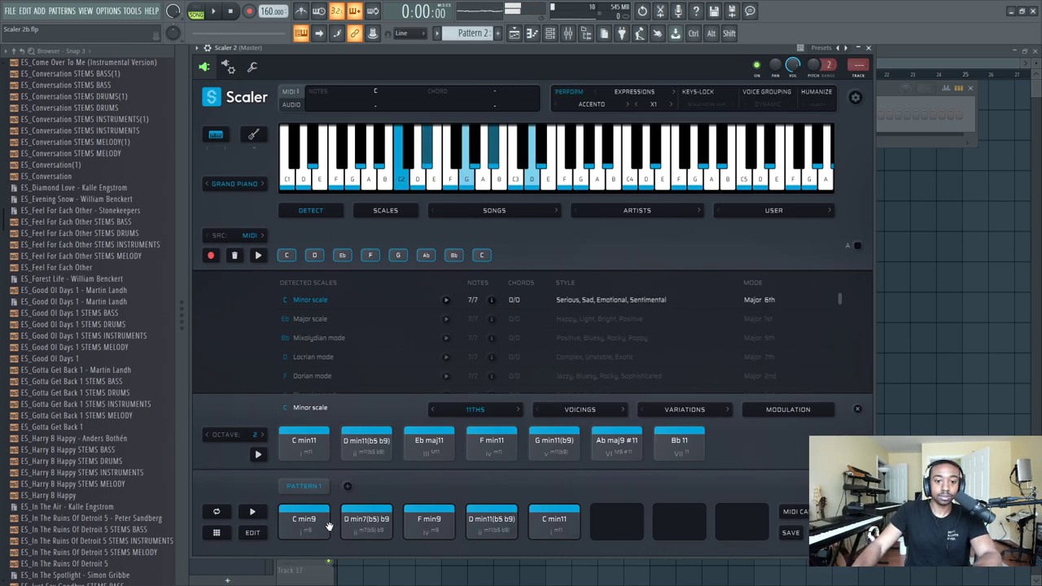
click(353, 529)
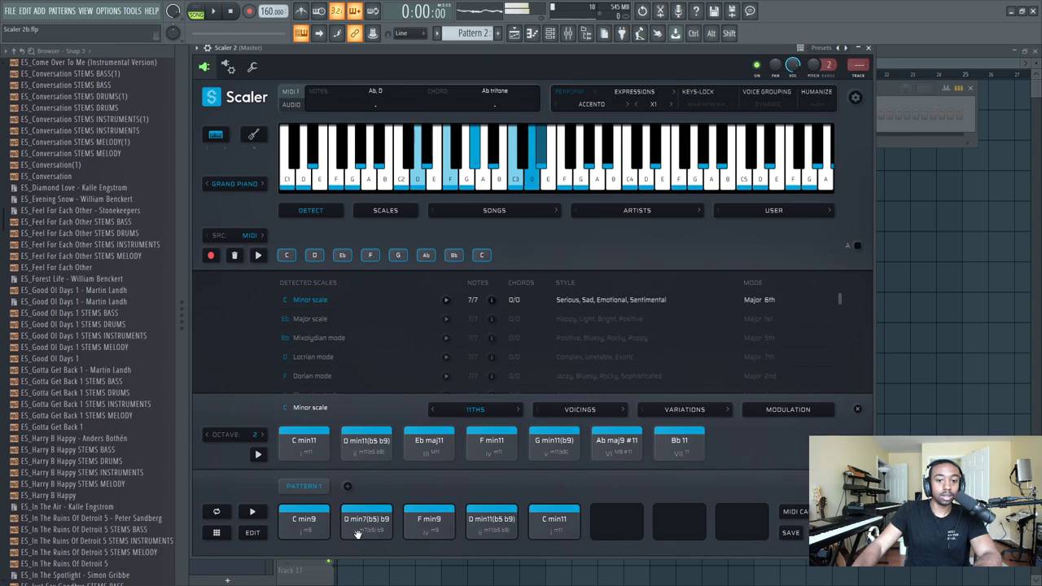
click(431, 525)
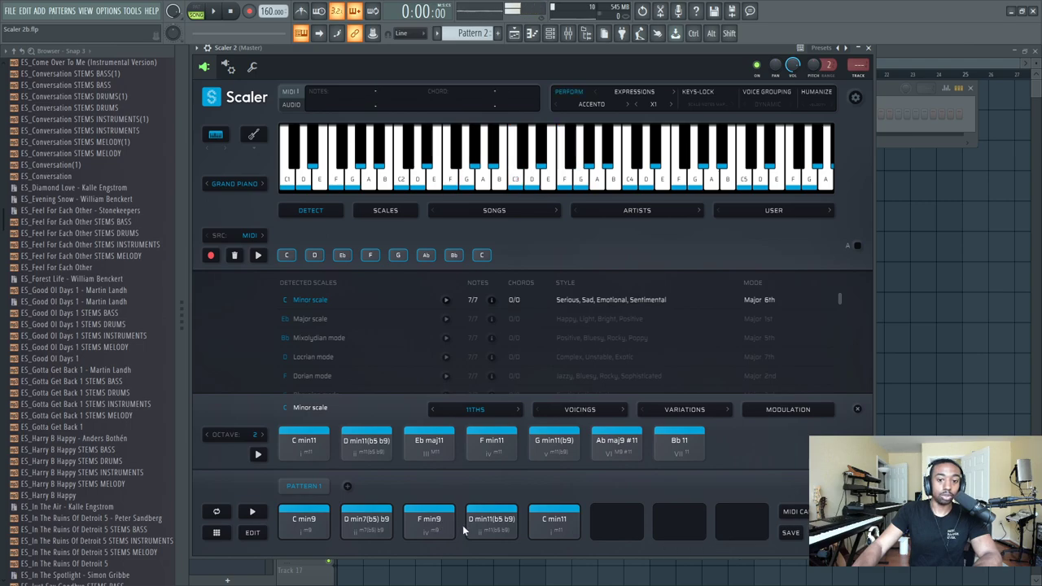
click(489, 523)
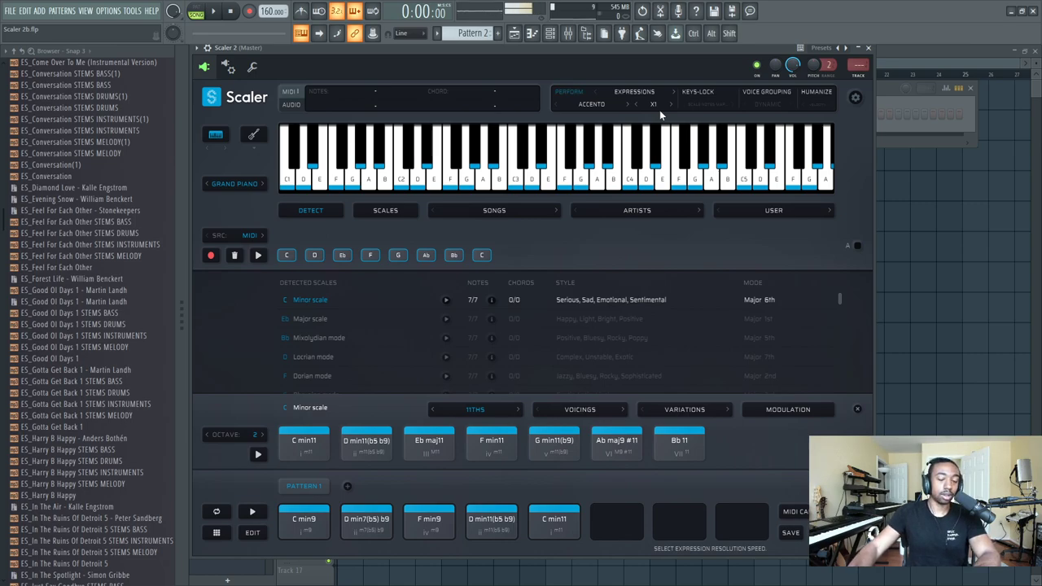
- Change the performance style to Allargando and audition C min9 with it
click(594, 106)
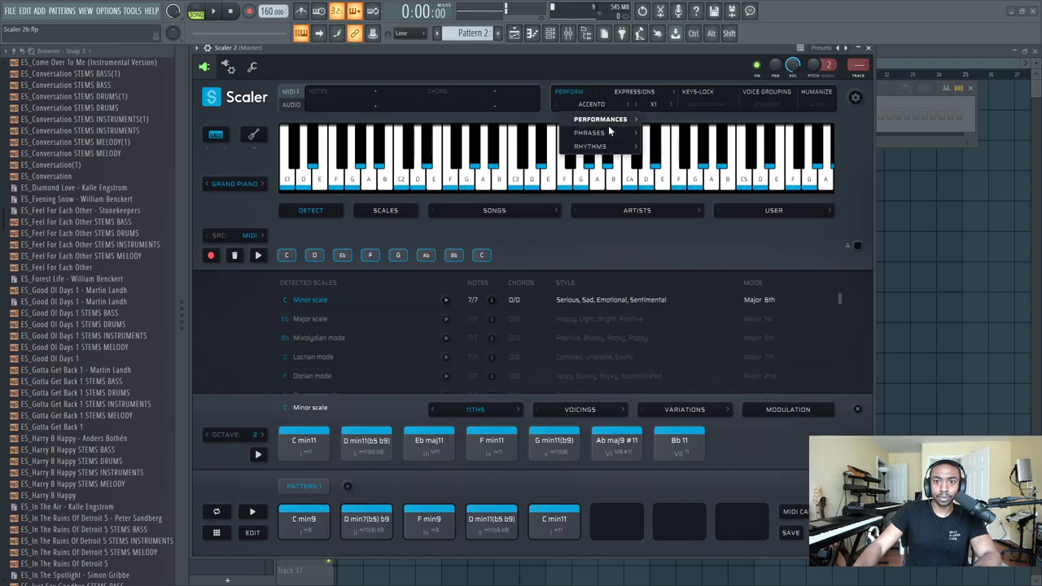
mouse_move(601, 120)
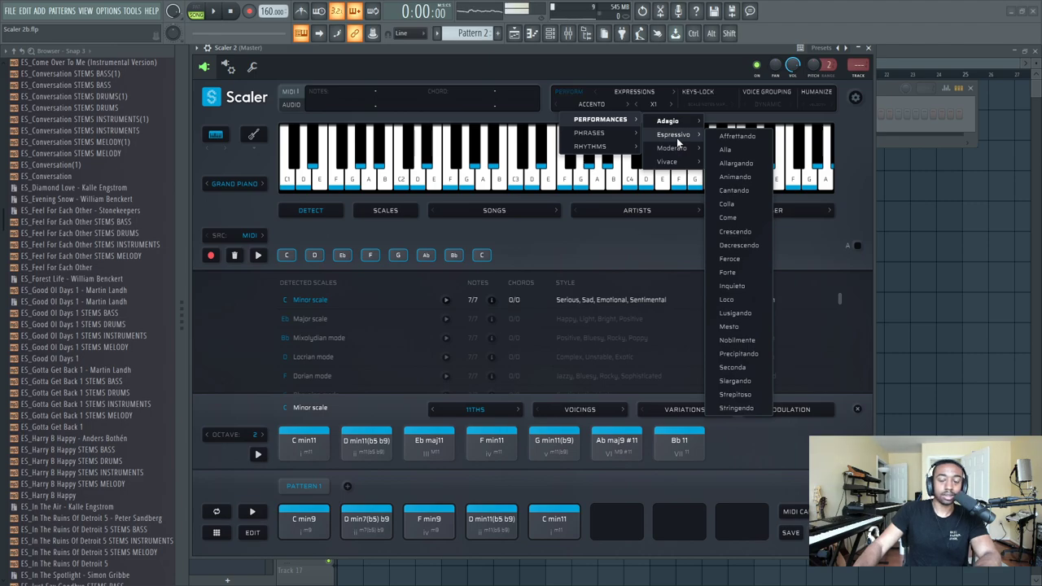
click(747, 217)
click(306, 521)
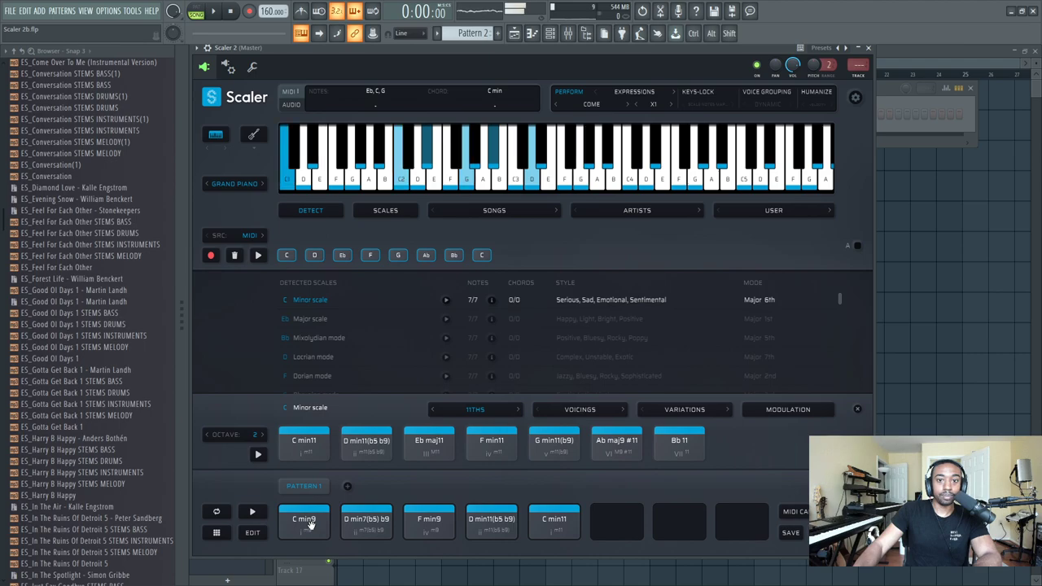
click(557, 106)
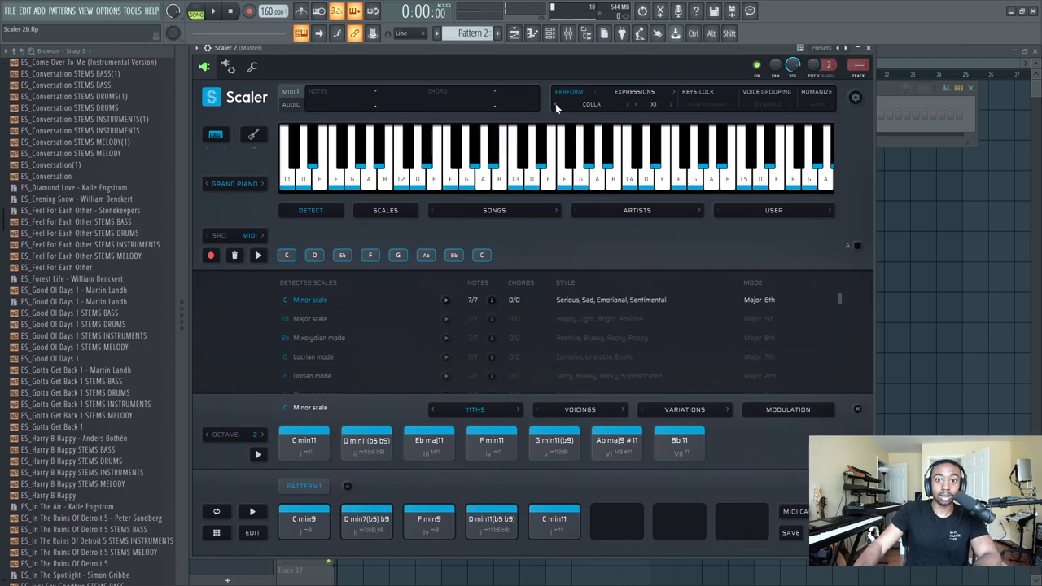
click(304, 519)
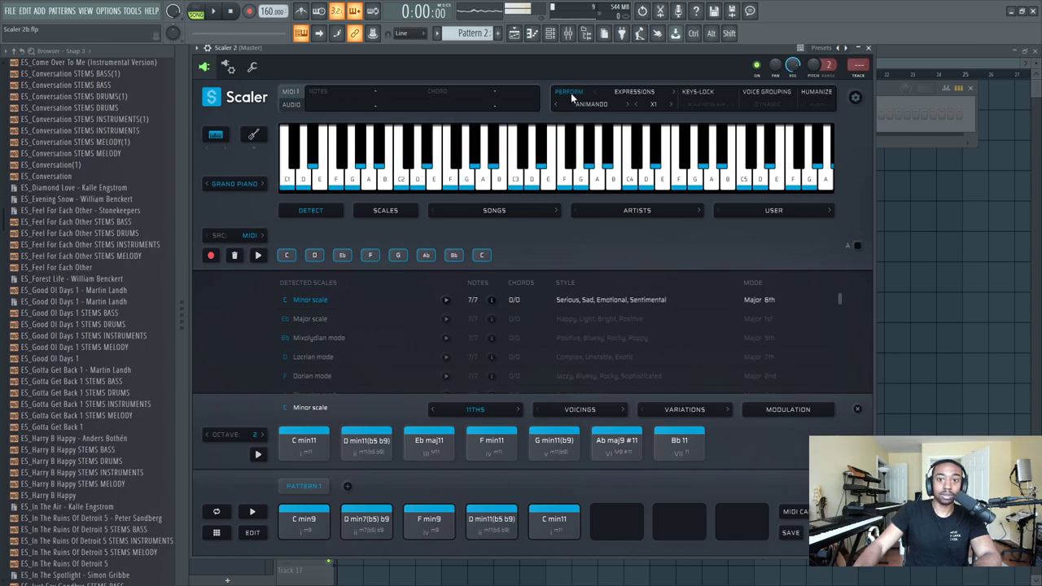
click(298, 531)
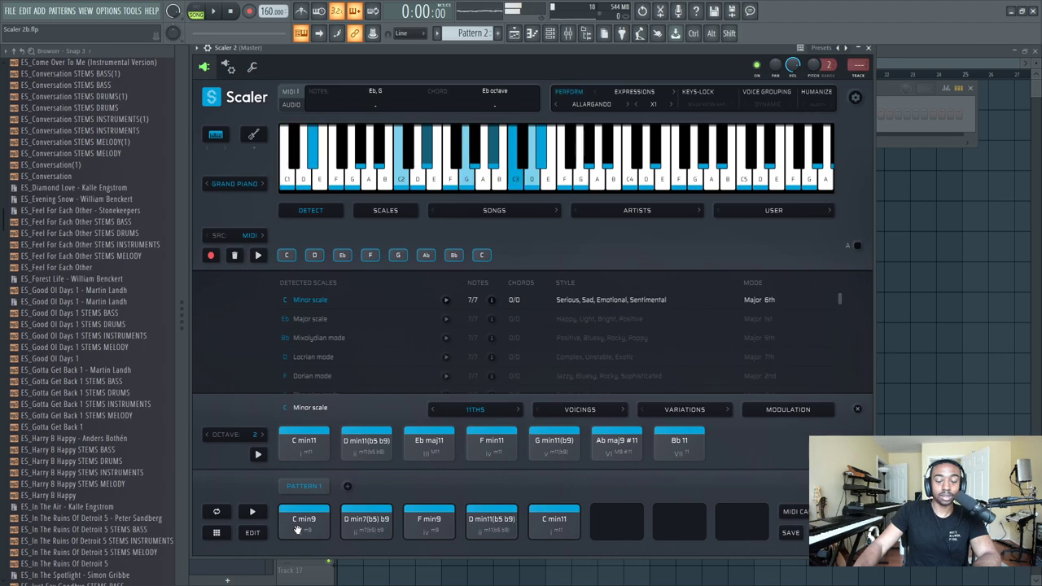
- Turn Voice Grouping off and set Humanize to Both velocity and timing
click(783, 103)
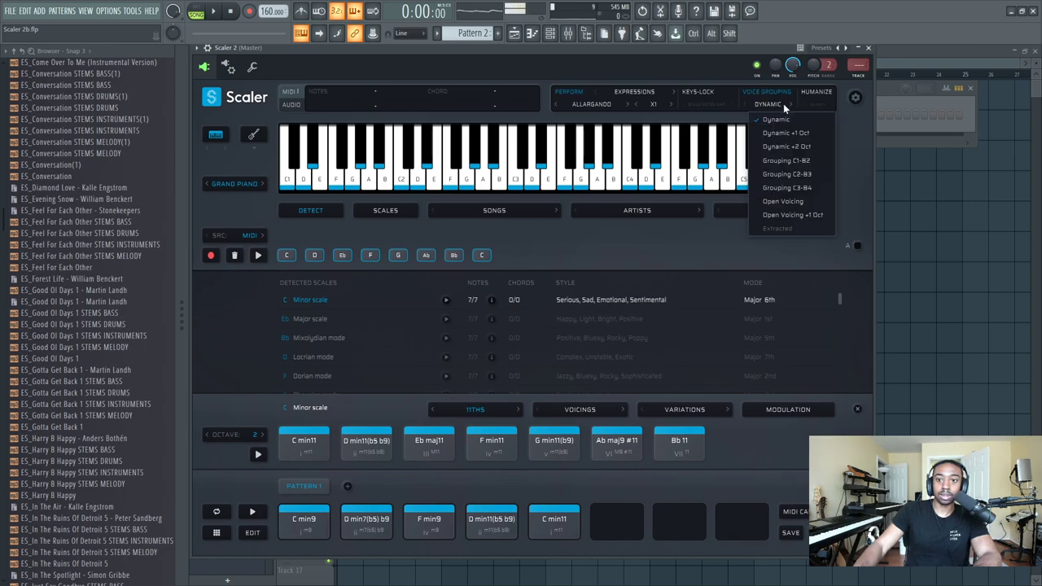
click(770, 93)
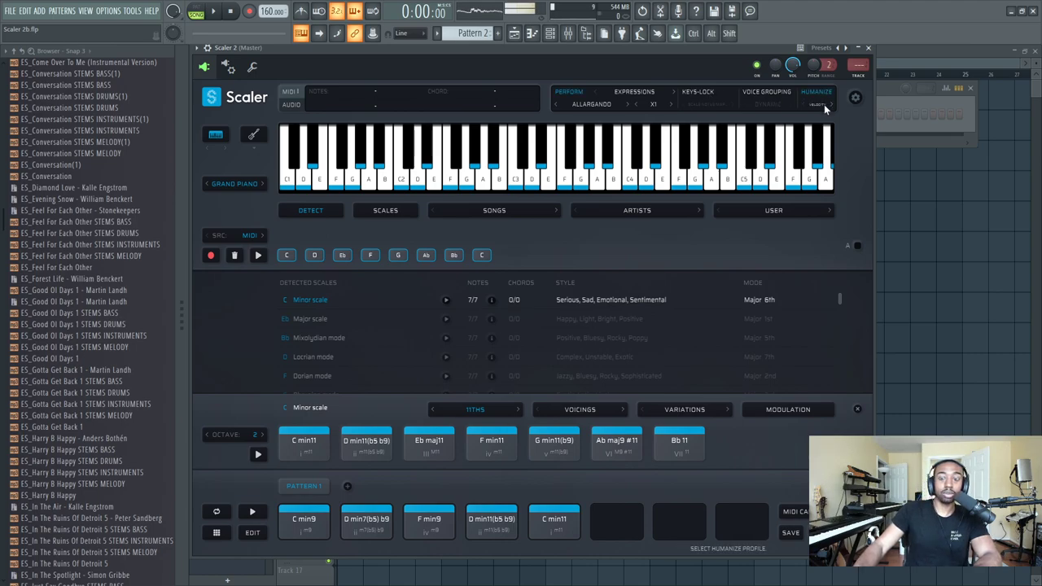
click(824, 104)
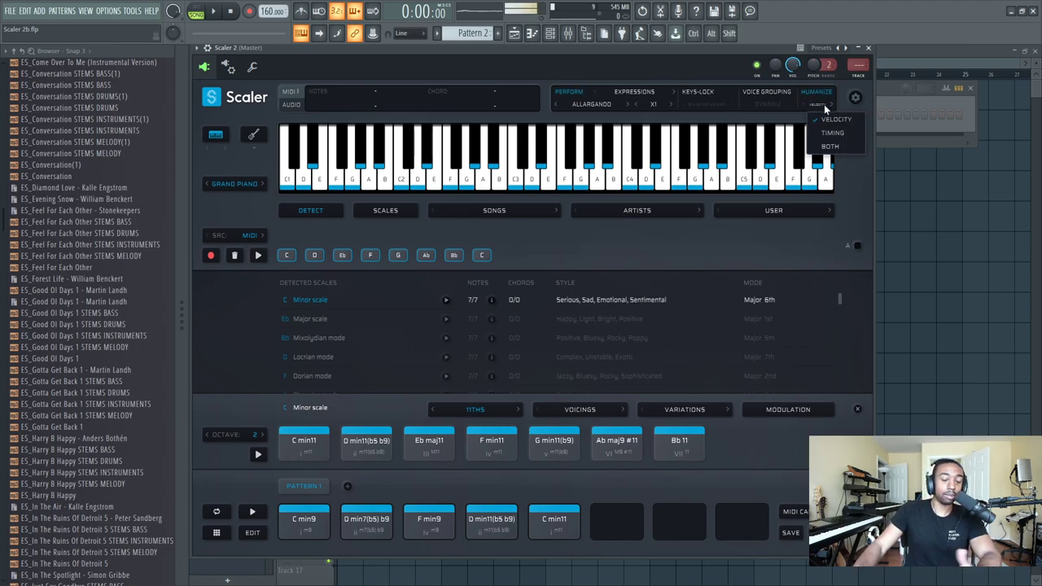
click(847, 145)
- Audition C min9, D min7(b5 b9), F min9, D min11(b5 b9) and C min11
click(306, 522)
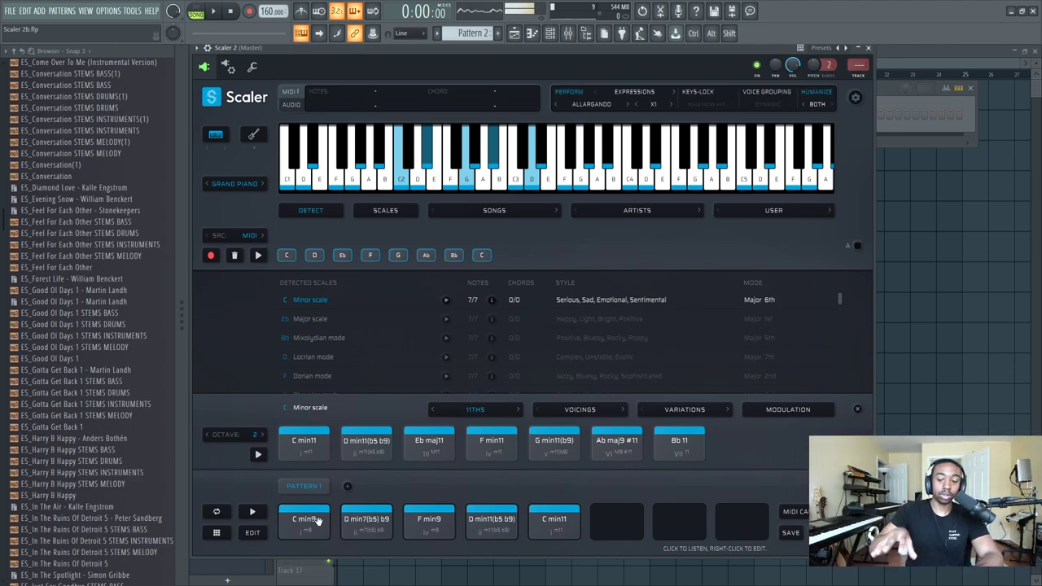
click(366, 518)
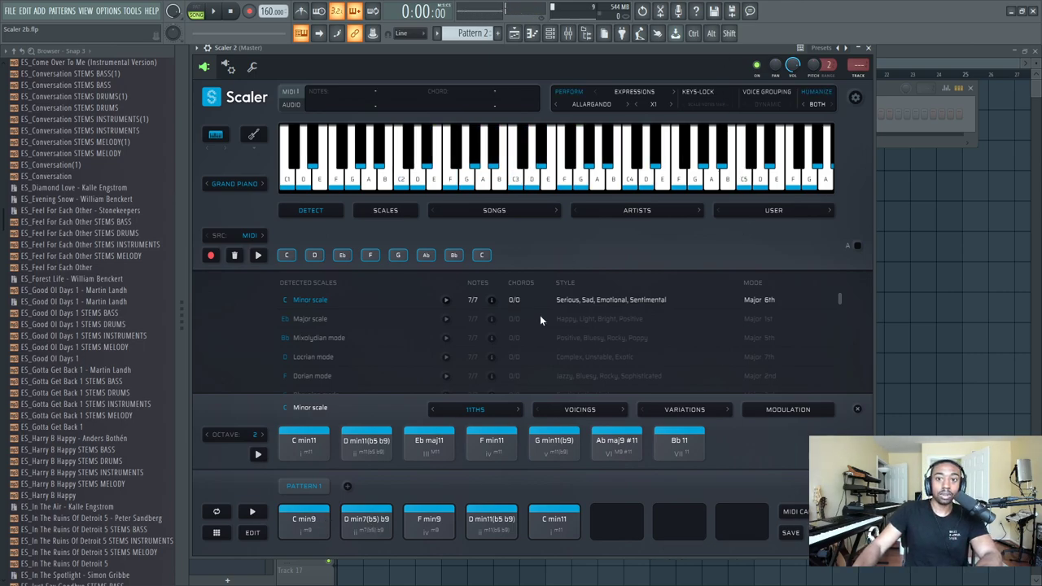
drag(570, 55, 589, 68)
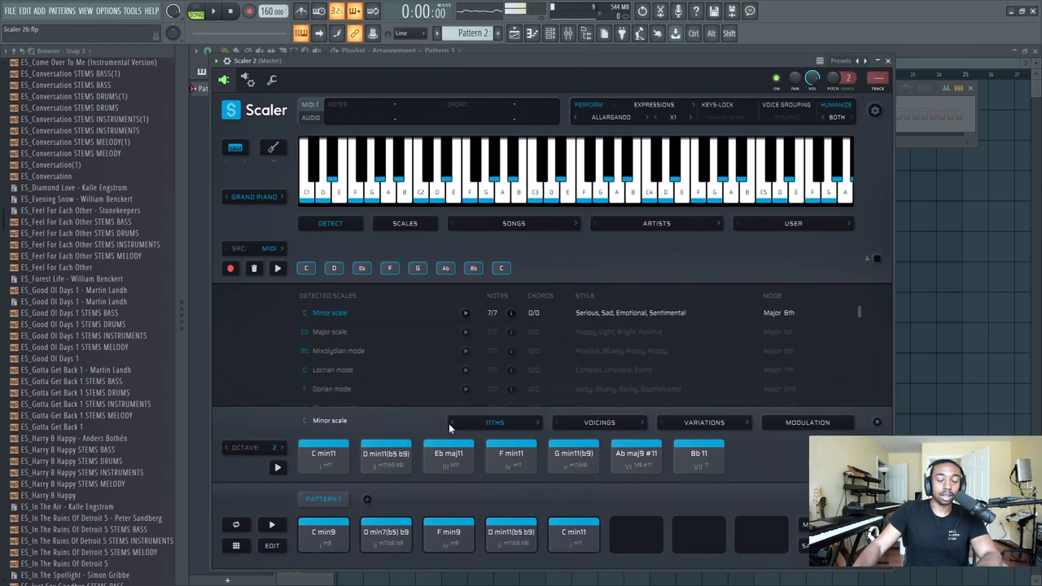
click(326, 530)
click(387, 533)
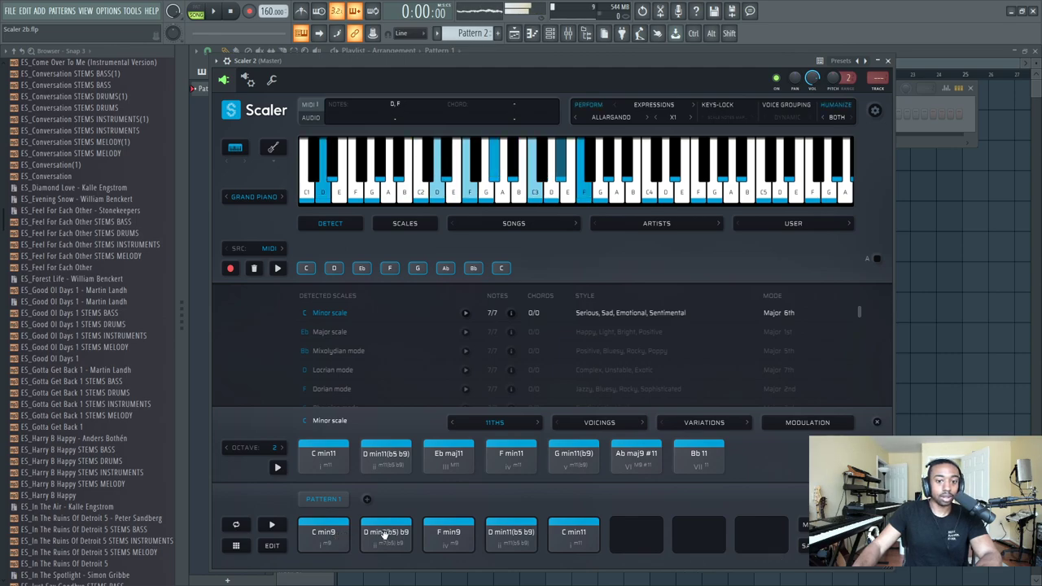
click(449, 534)
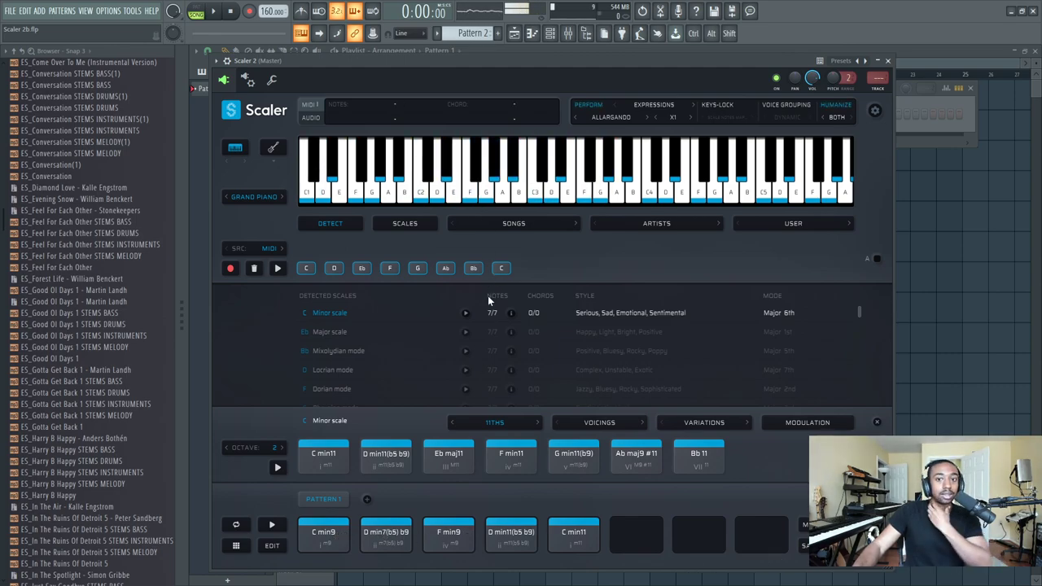
click(525, 533)
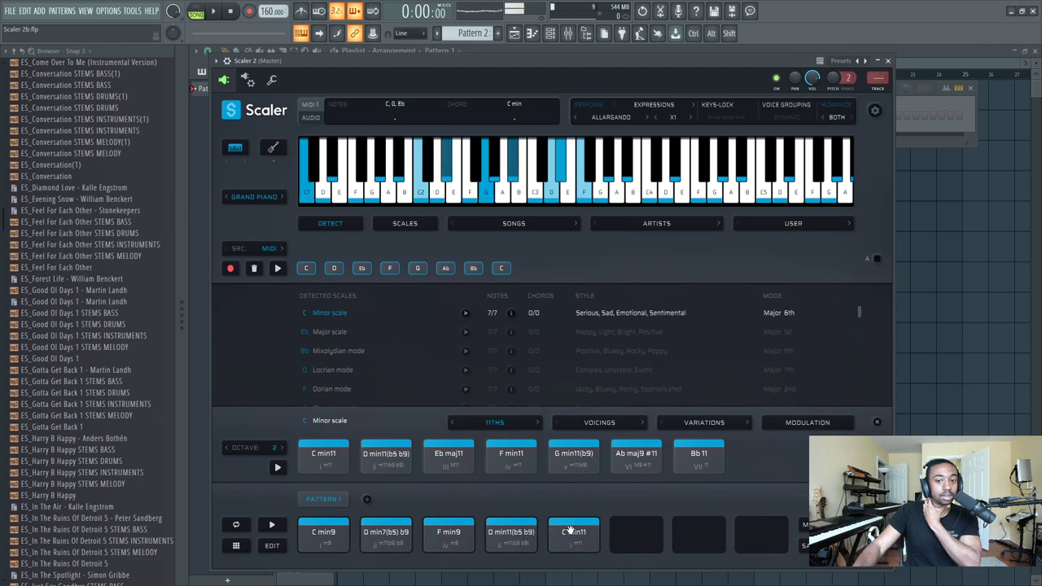
click(325, 534)
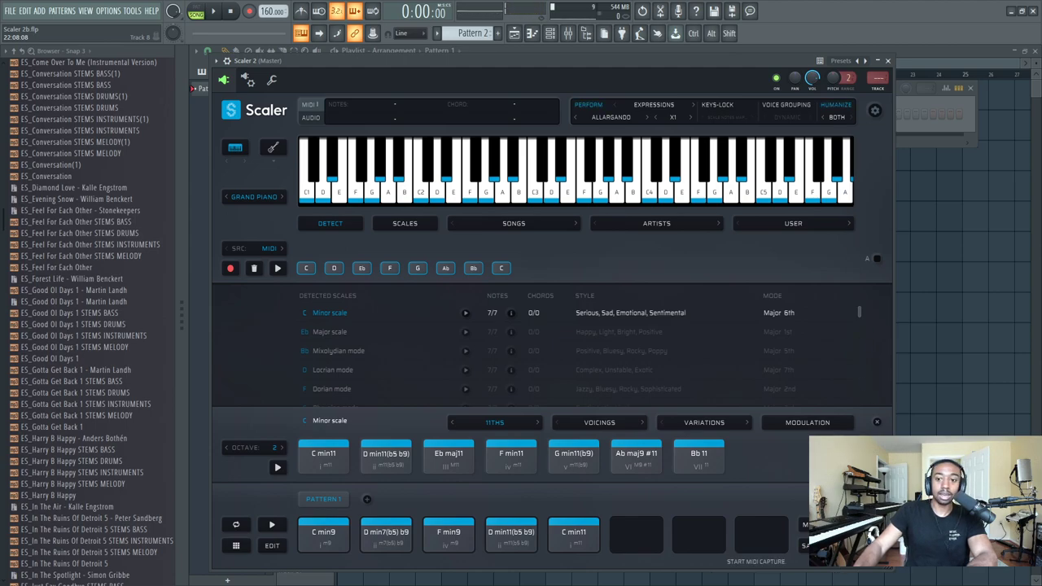
drag(766, 65, 771, 78)
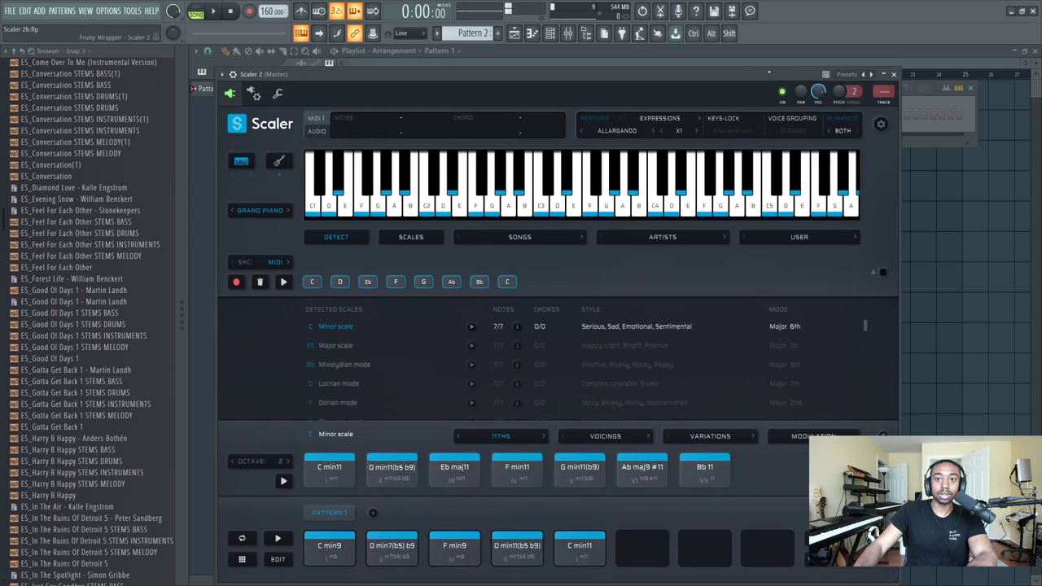
- Close Scaler and add a Hermes synth channel, then move and enlarge its window
click(899, 74)
click(334, 140)
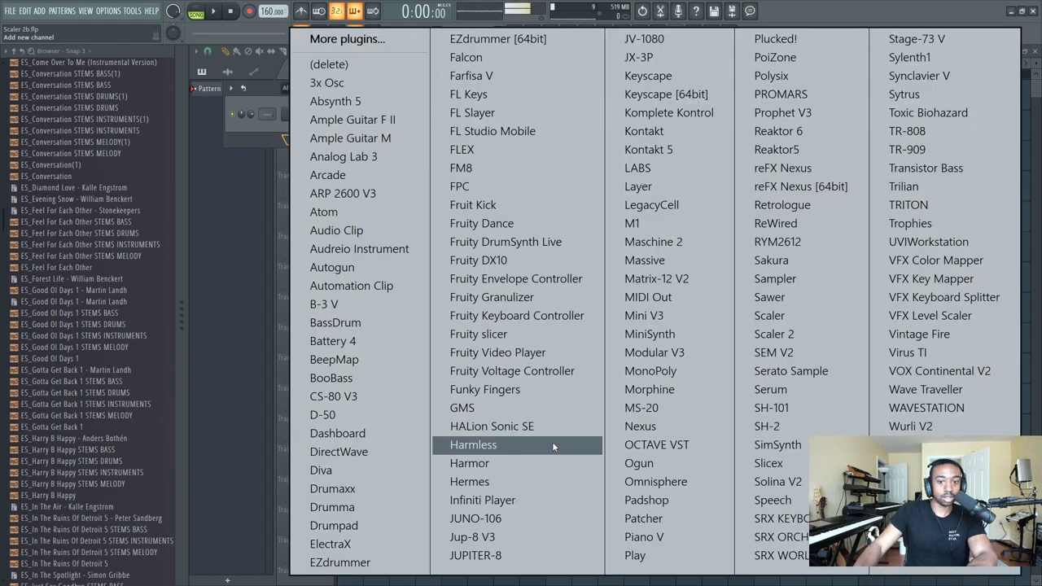
click(537, 480)
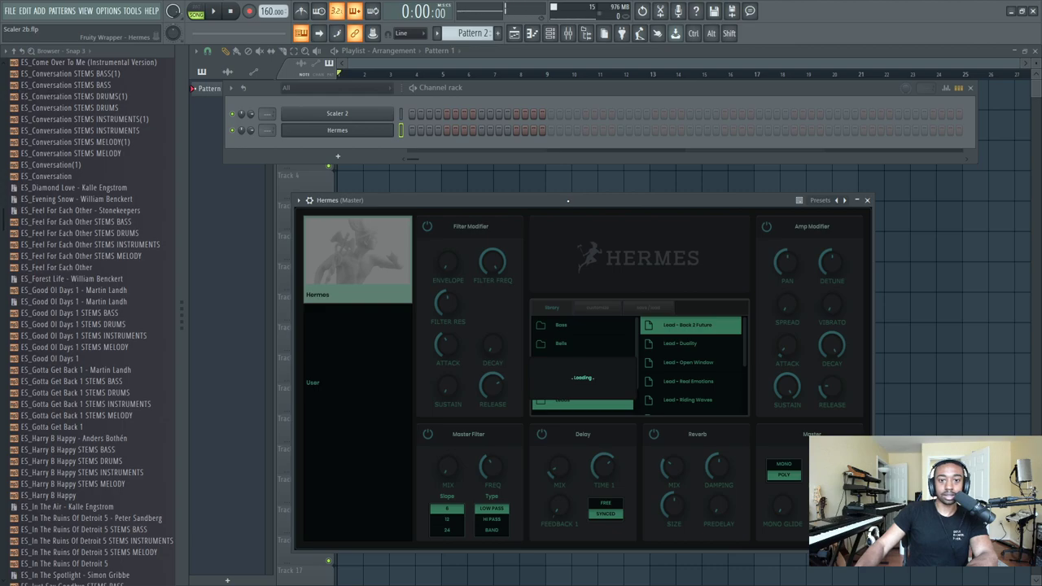
drag(567, 200, 464, 86)
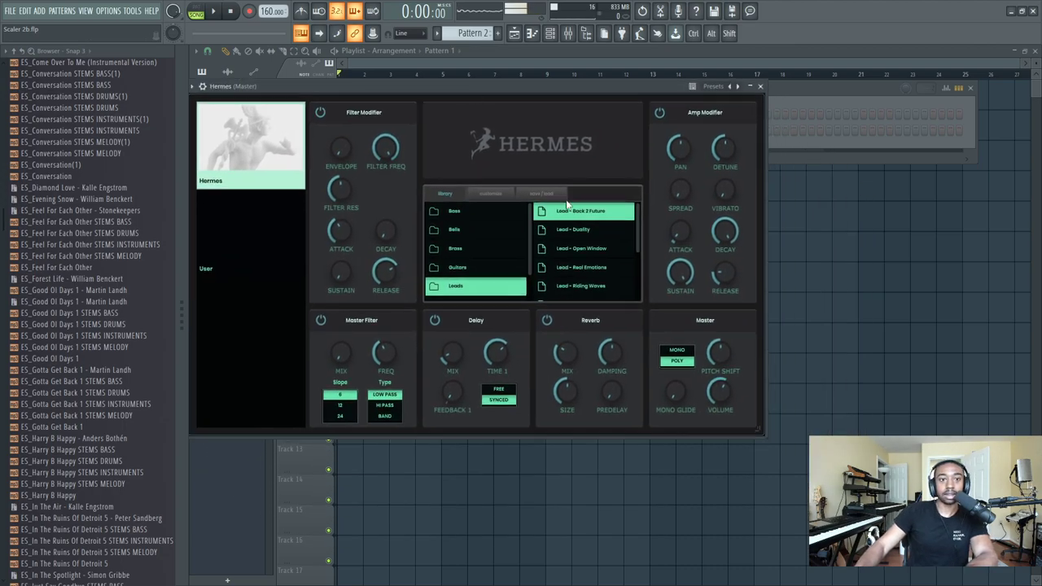
drag(764, 433, 943, 512)
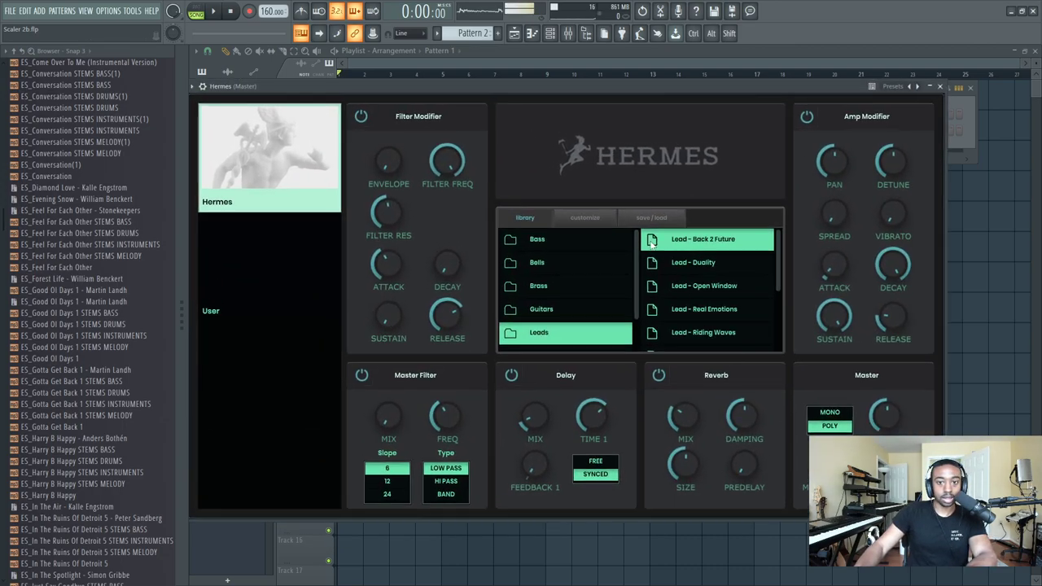
- Load the Bells - Palace preset from Hermes' Bells category and close Hermes
click(549, 259)
scroll(688, 290, down, 2)
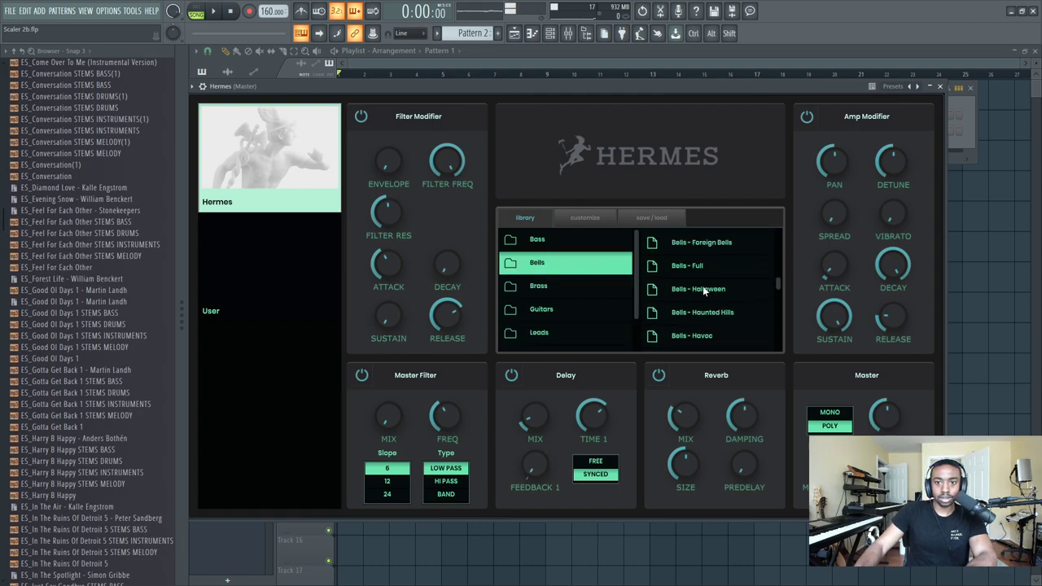
scroll(708, 293, down, 1)
scroll(726, 316, down, 2)
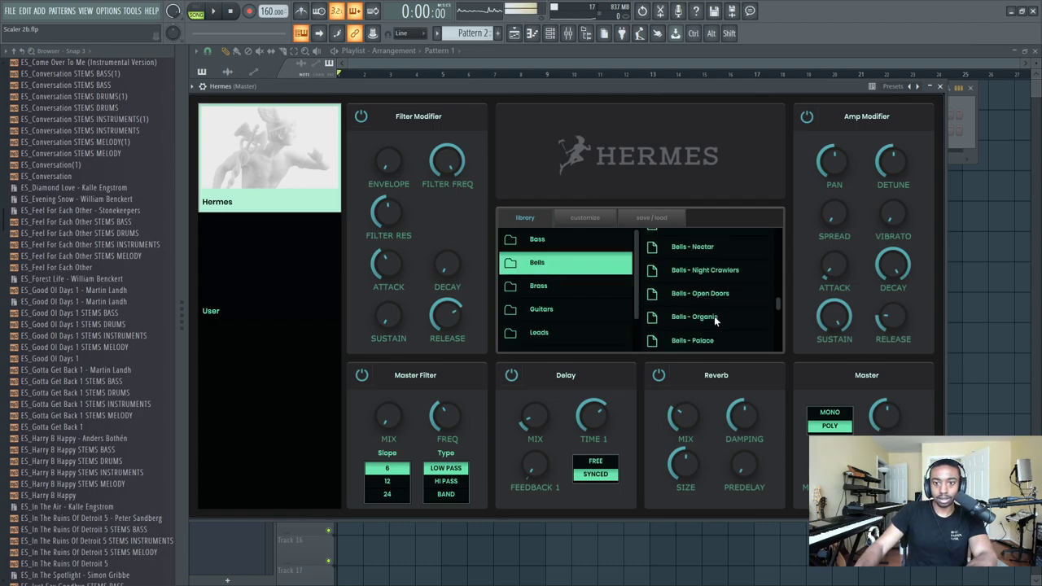
scroll(725, 320, down, 1)
scroll(723, 316, down, 1)
scroll(720, 318, down, 1)
scroll(718, 309, up, 1)
scroll(717, 308, up, 2)
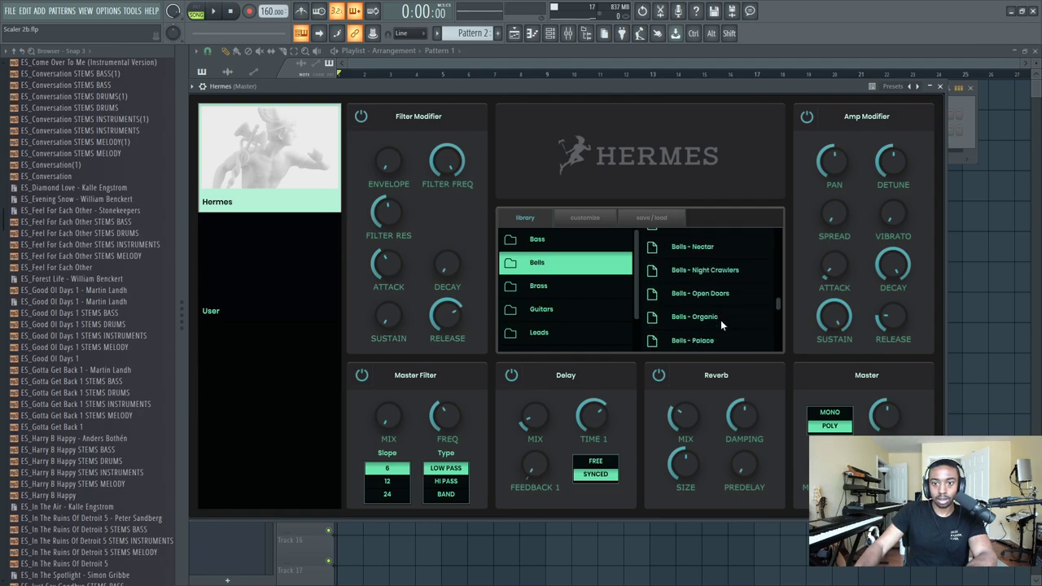
click(711, 339)
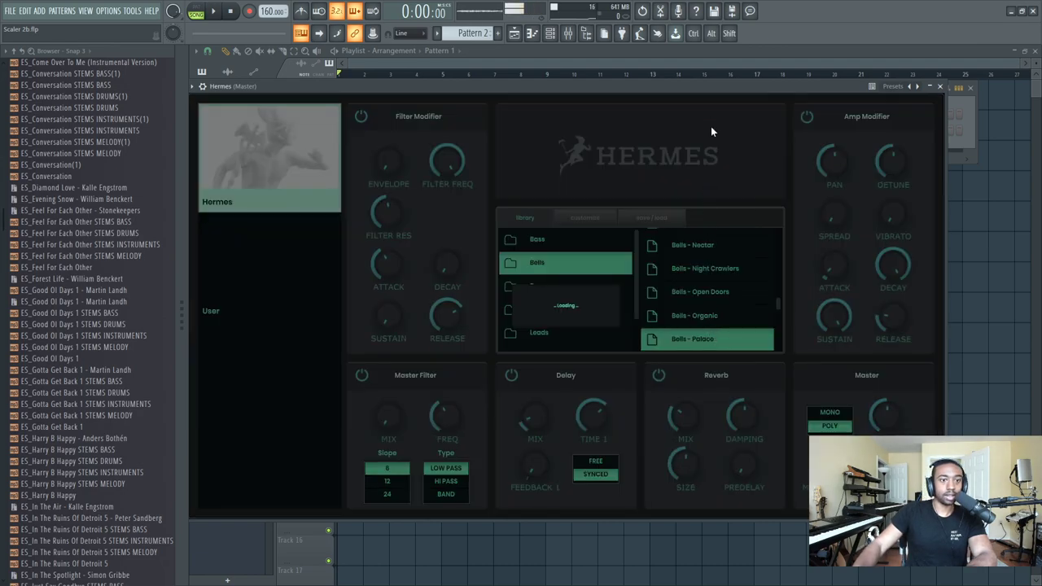
click(942, 87)
- Reopen Scaler 2 and reposition and shrink its window
click(358, 119)
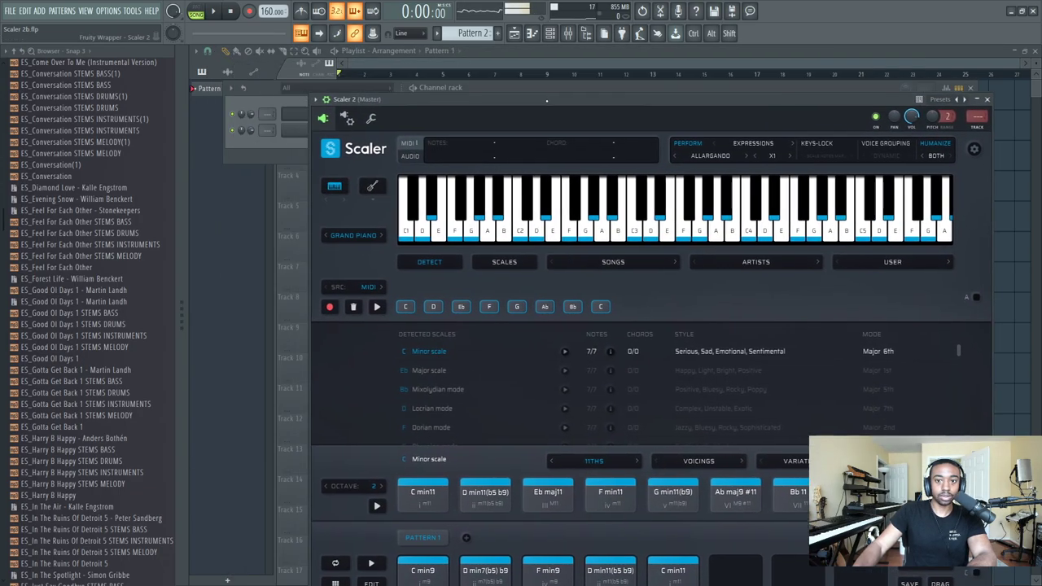
drag(546, 101, 479, 62)
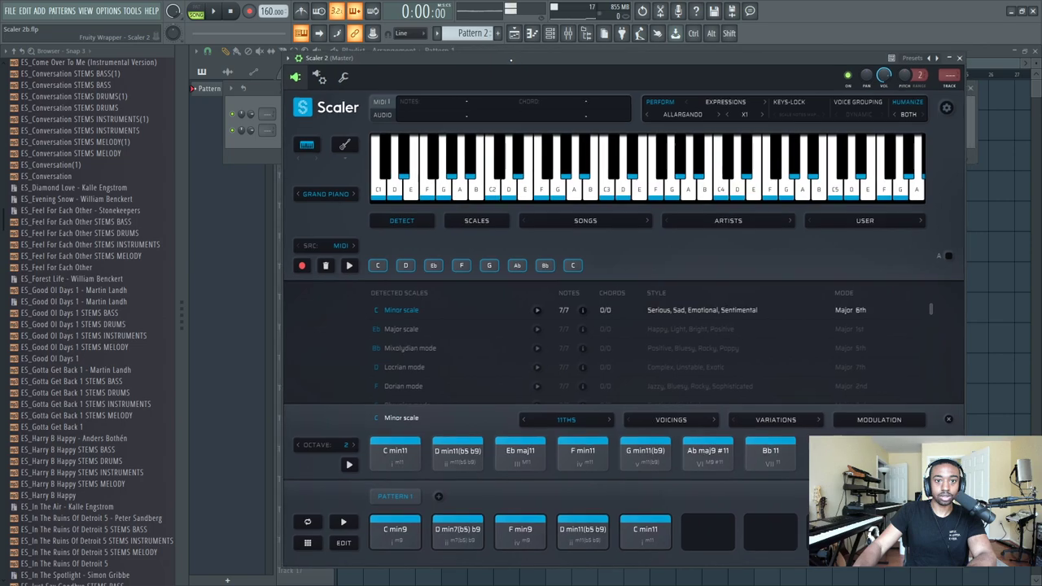
drag(925, 570, 848, 517)
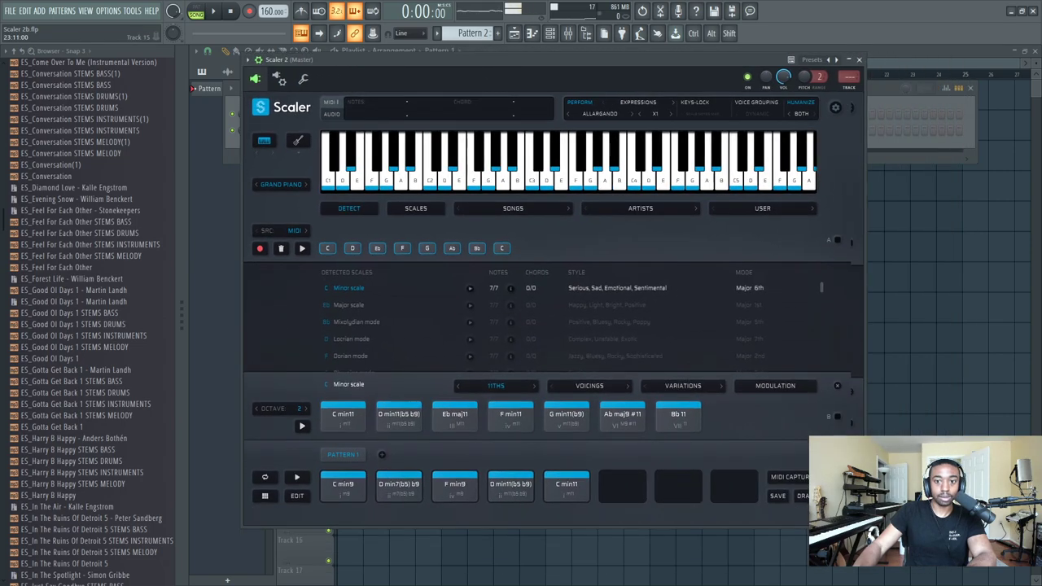
drag(521, 59, 661, 62)
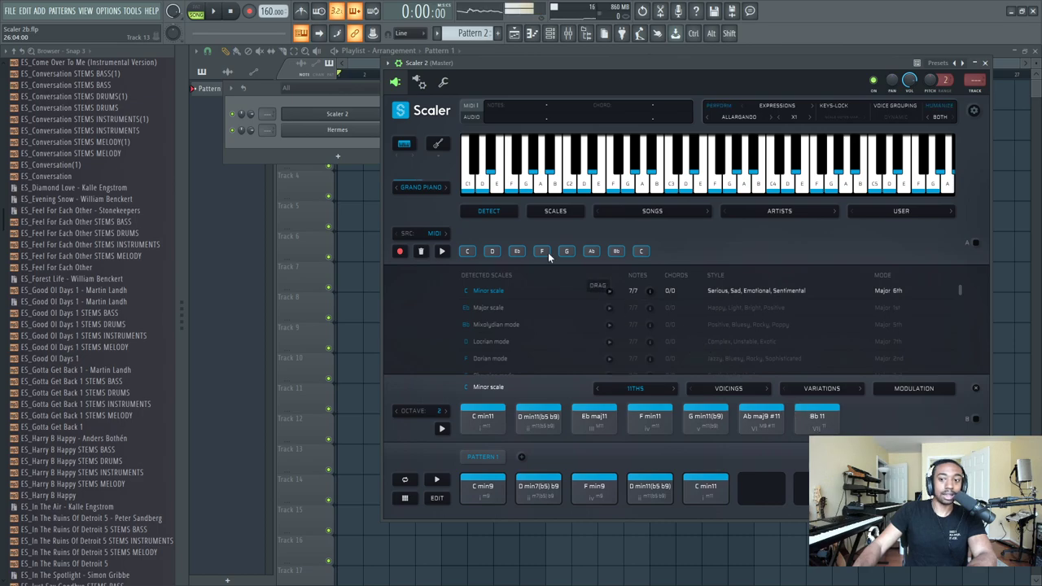
- Open the Hermes channel's piano roll and play back its chord progression
click(349, 131)
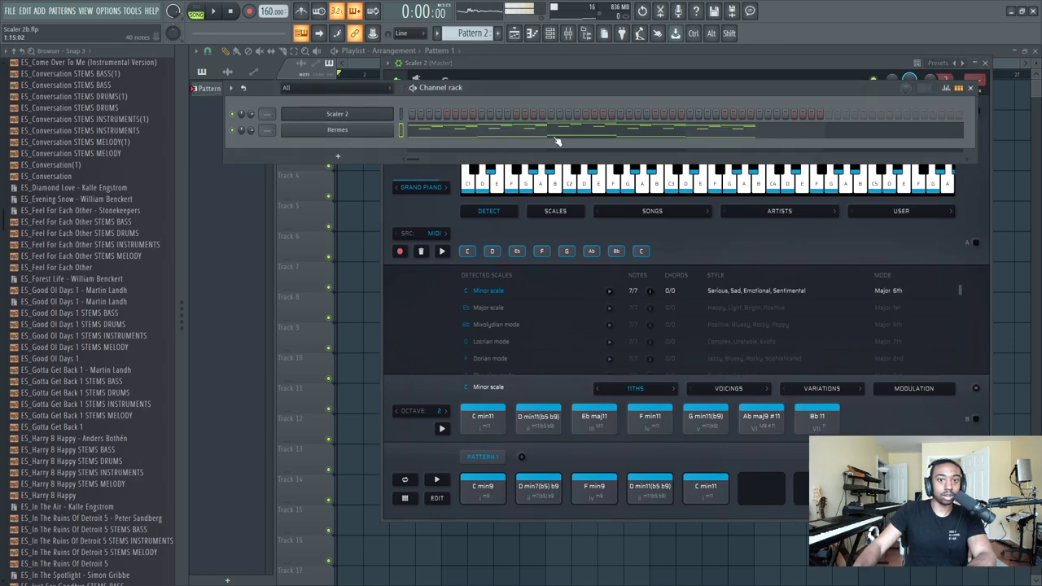
click(628, 135)
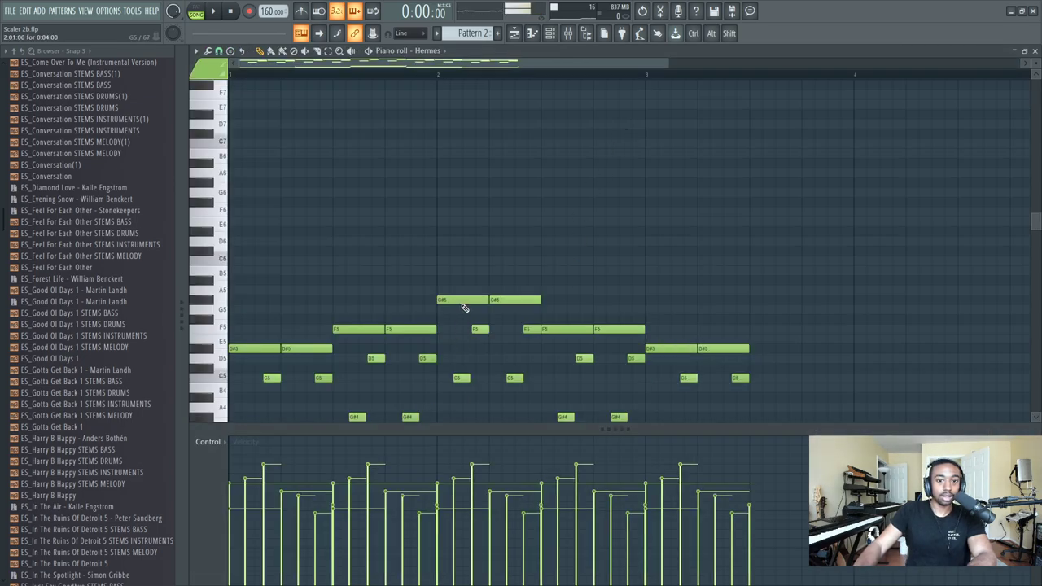
scroll(439, 309, down, 2)
scroll(423, 312, down, 2)
scroll(423, 313, down, 3)
scroll(421, 311, up, 2)
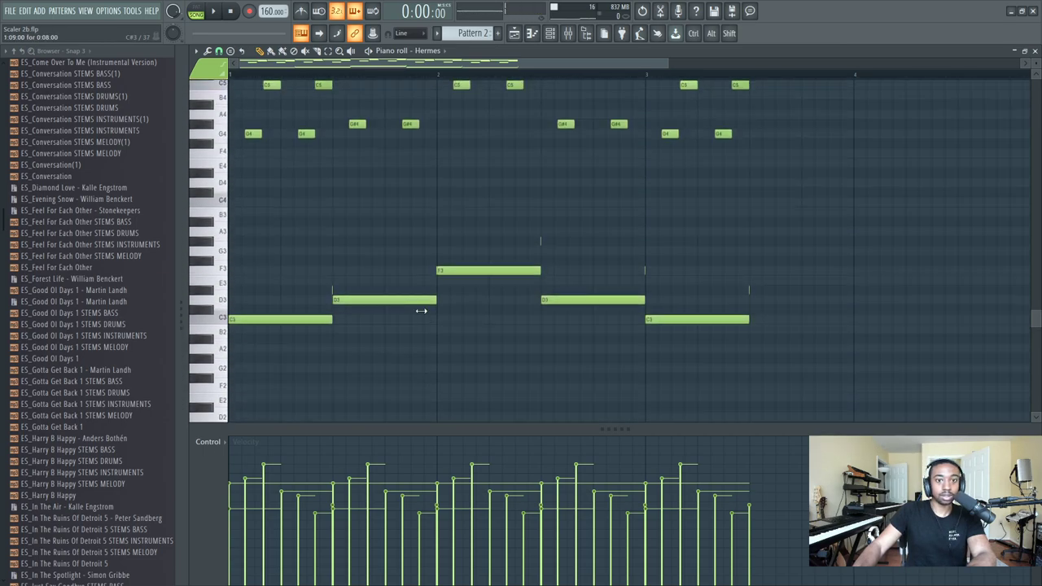
scroll(643, 291, up, 2)
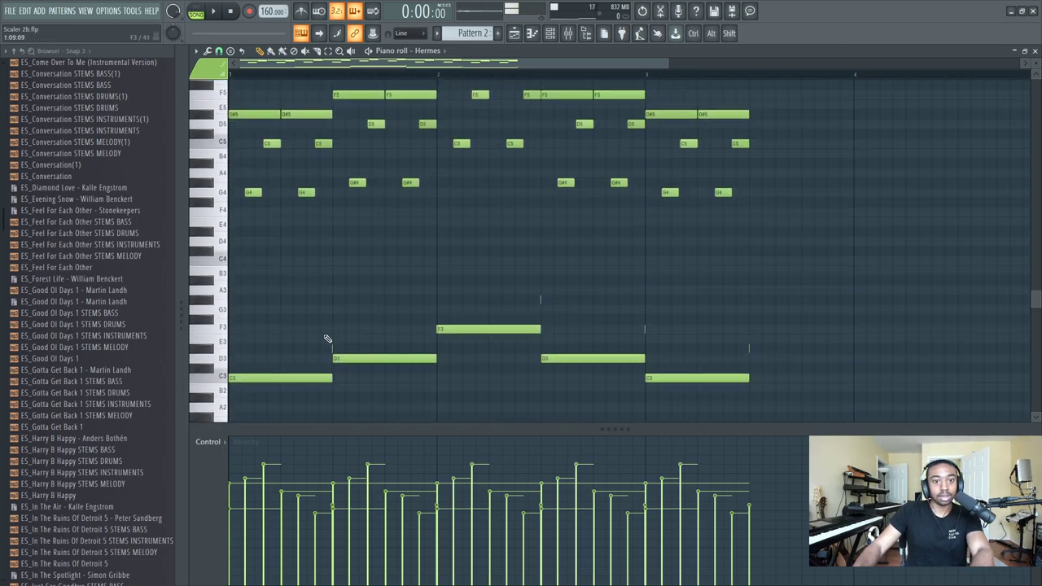
click(212, 11)
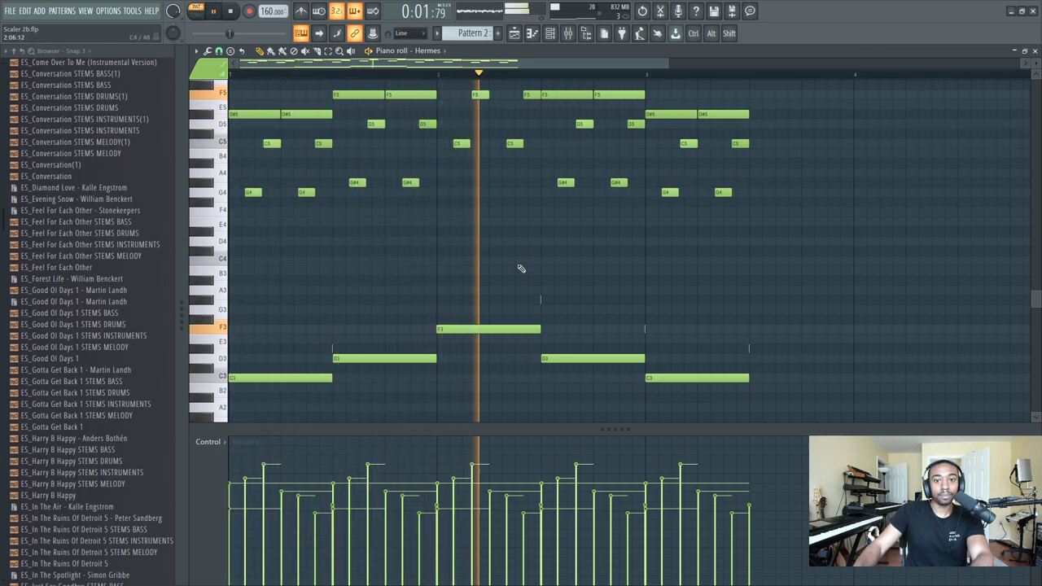
key(space)
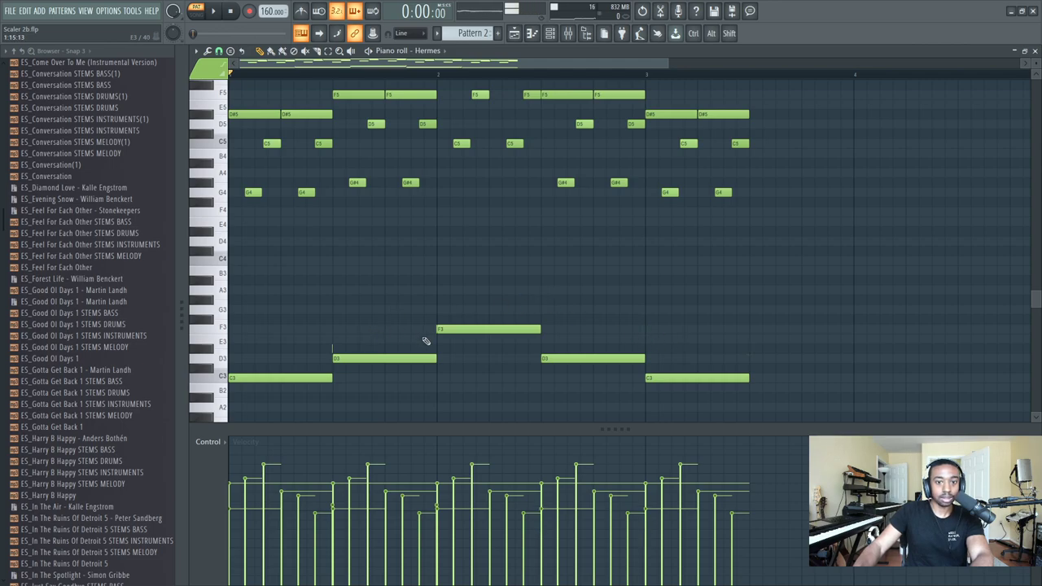
- Select the low D3 and F3 bass notes and replay the Hermes pattern
key(ctrl)
ctrl+click(435, 327)
drag(384, 295, 331, 355)
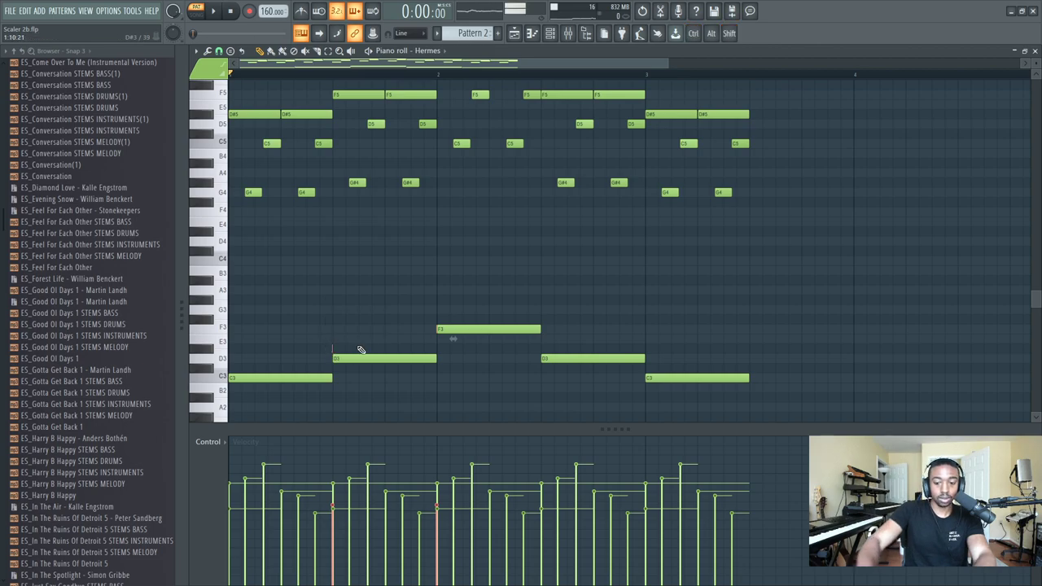
key(space)
scroll(538, 278, up, 2)
scroll(537, 278, up, 1)
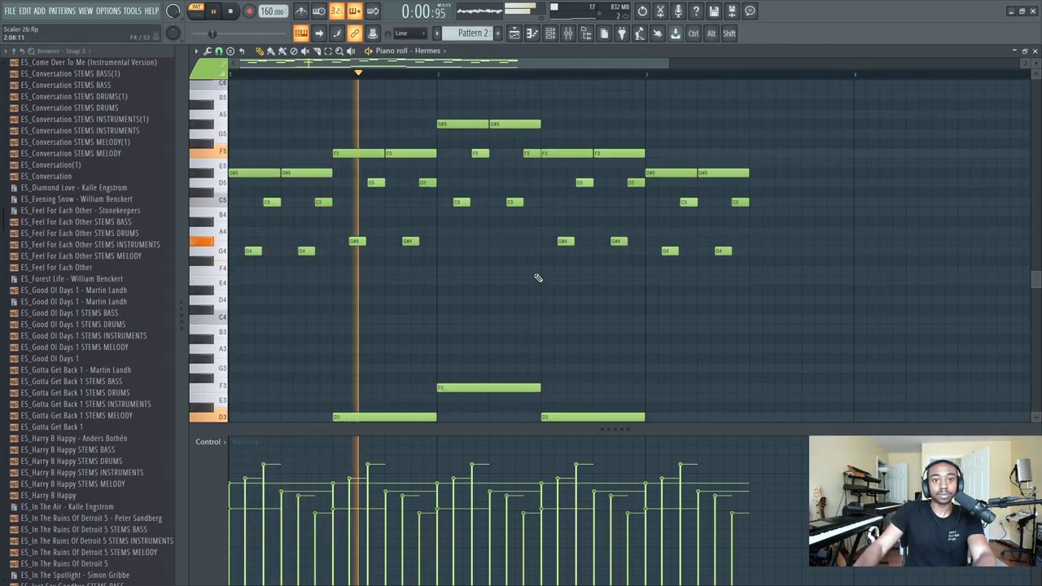
key(space)
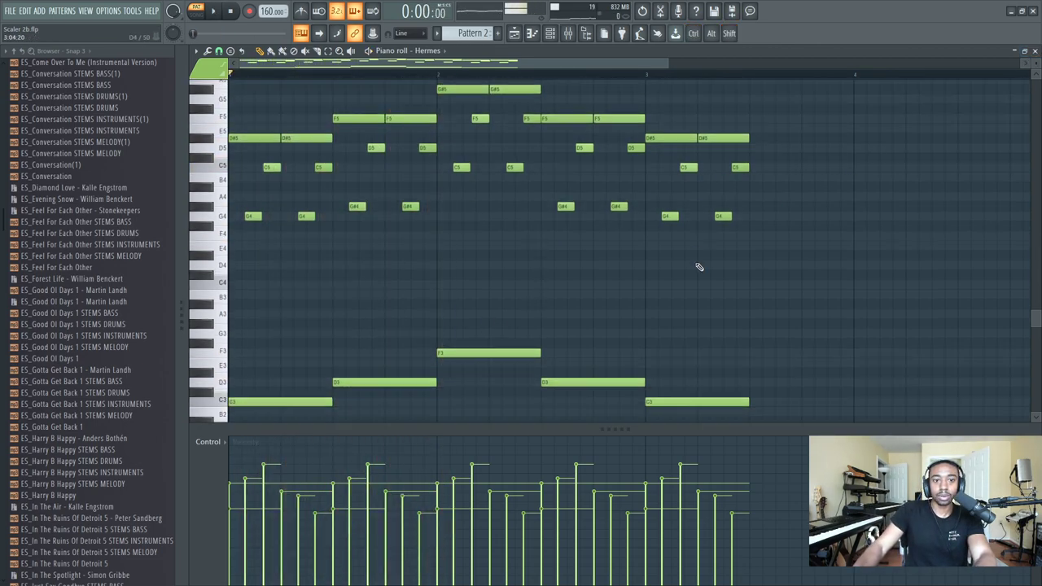
- Play the pattern once more, close the piano roll, and sound the C min9 pad
scroll(644, 274, up, 2)
key(space)
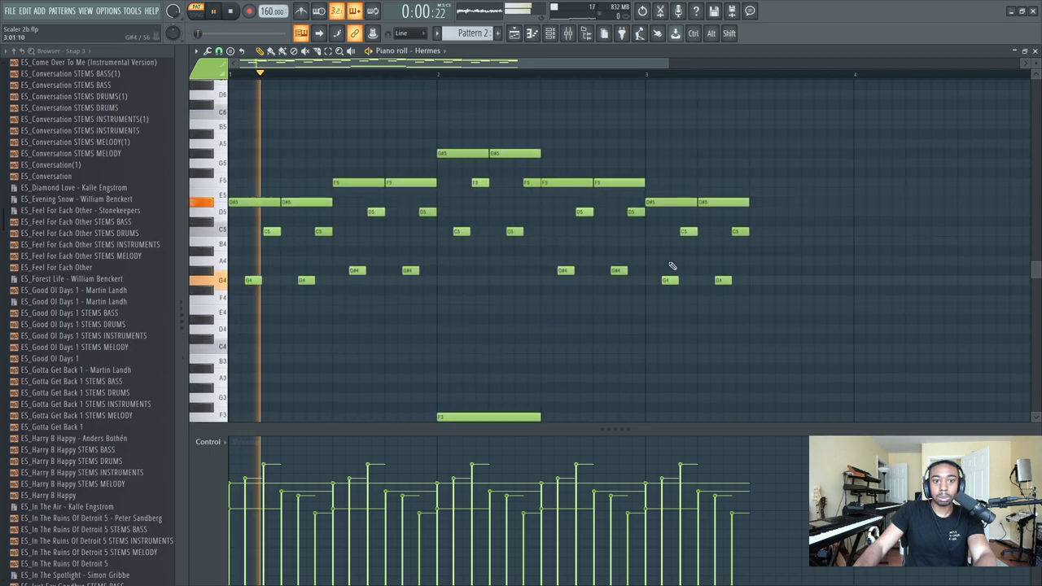
key(space)
click(1035, 50)
click(482, 498)
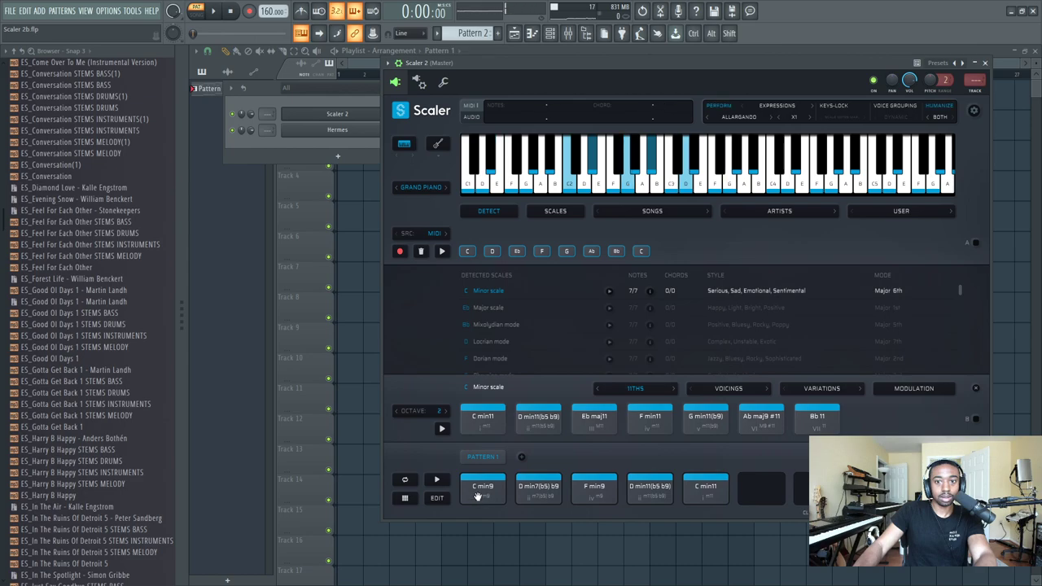
- Check the Hermes synth and its piano-roll notes, then close both
click(394, 135)
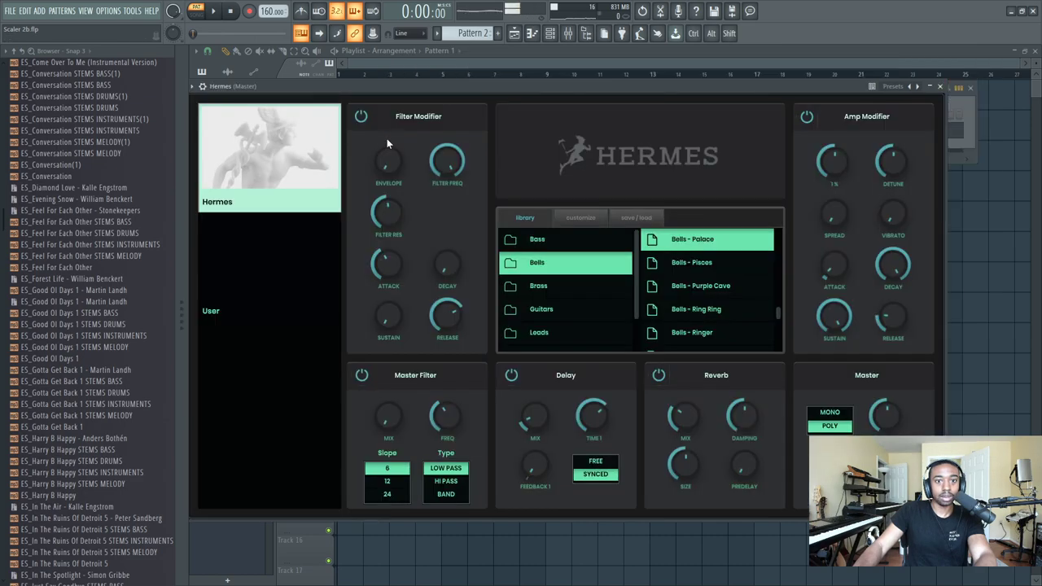
click(940, 86)
click(451, 130)
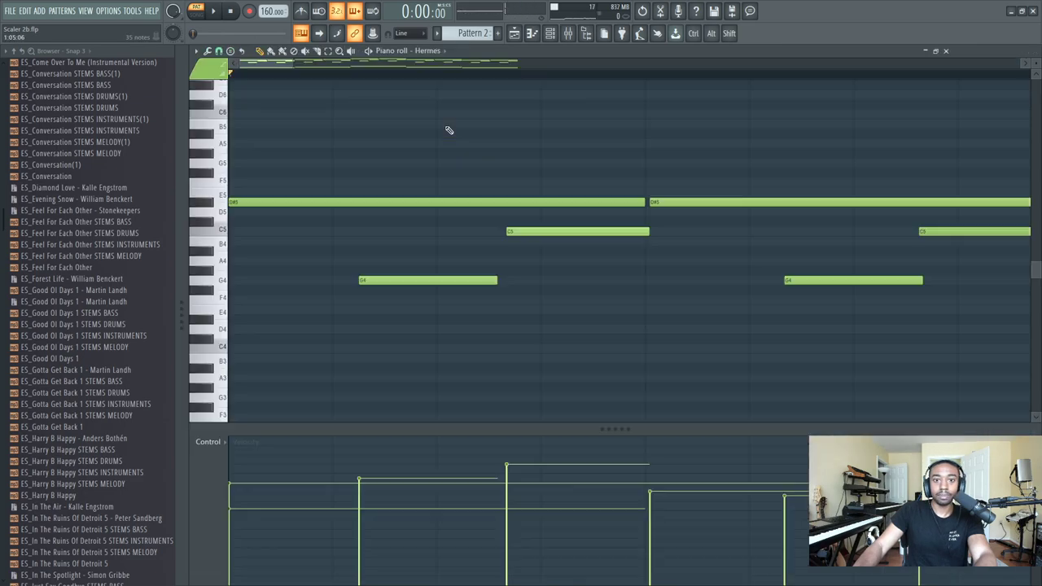
scroll(438, 281, down, 3)
scroll(479, 263, up, 10)
scroll(478, 262, up, 1)
scroll(482, 266, up, 3)
scroll(484, 268, down, 5)
click(1035, 50)
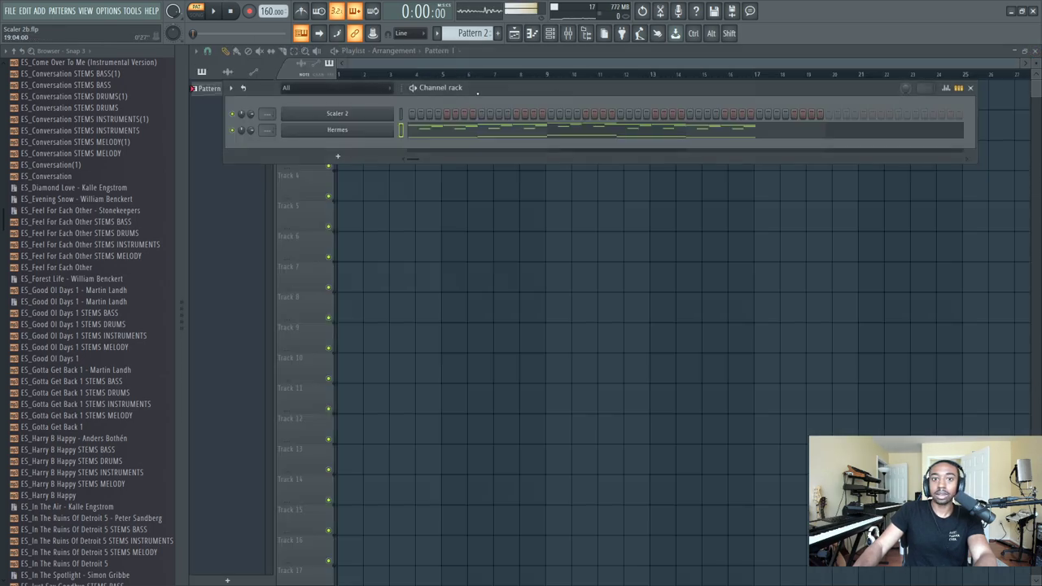
- In Scaler 2, play the D min7(b5 b9), F min9, D min11(b5 b9) and C min11 pads
click(366, 117)
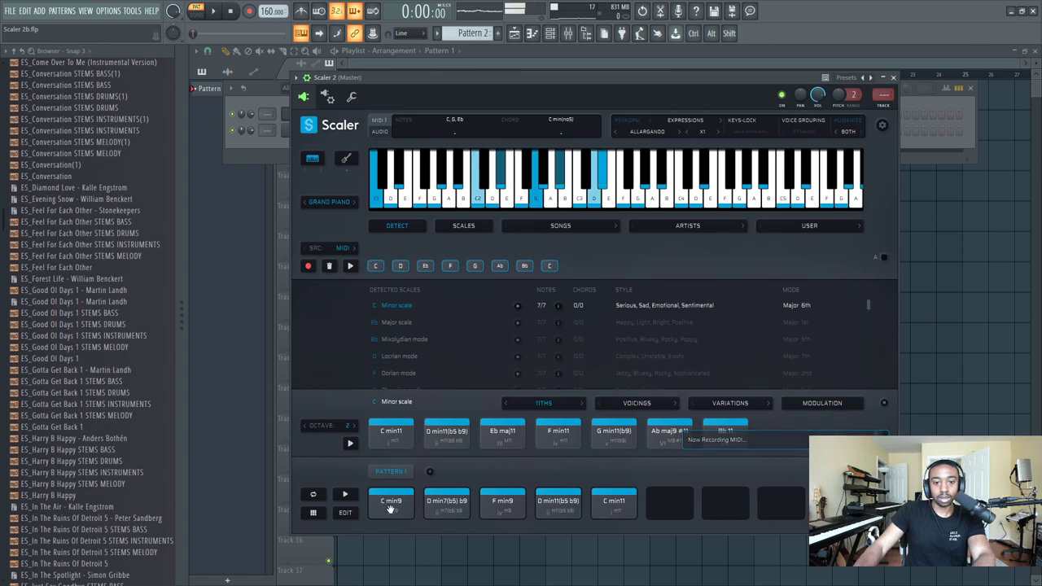
click(454, 506)
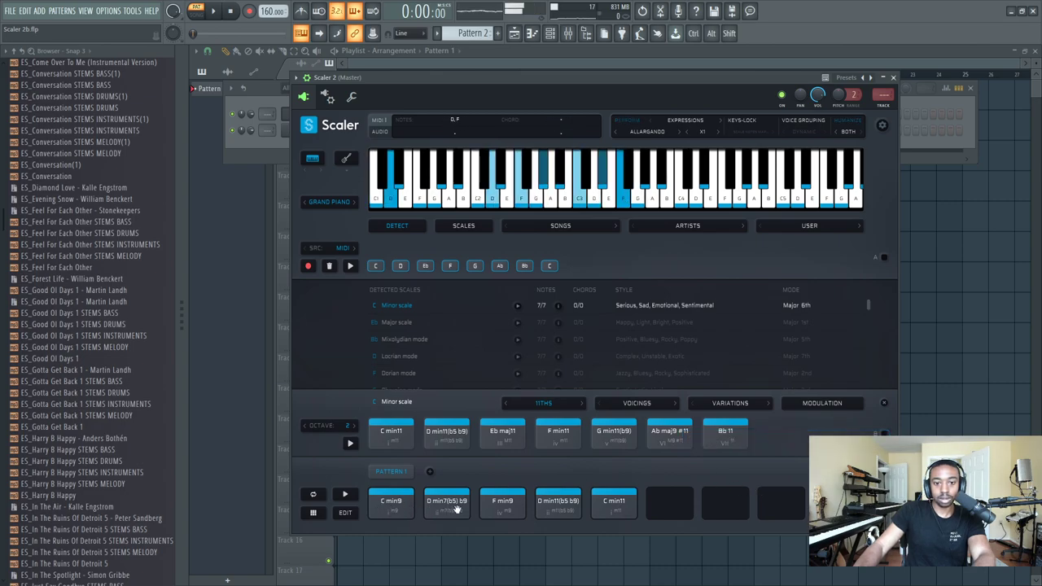
click(505, 505)
click(555, 505)
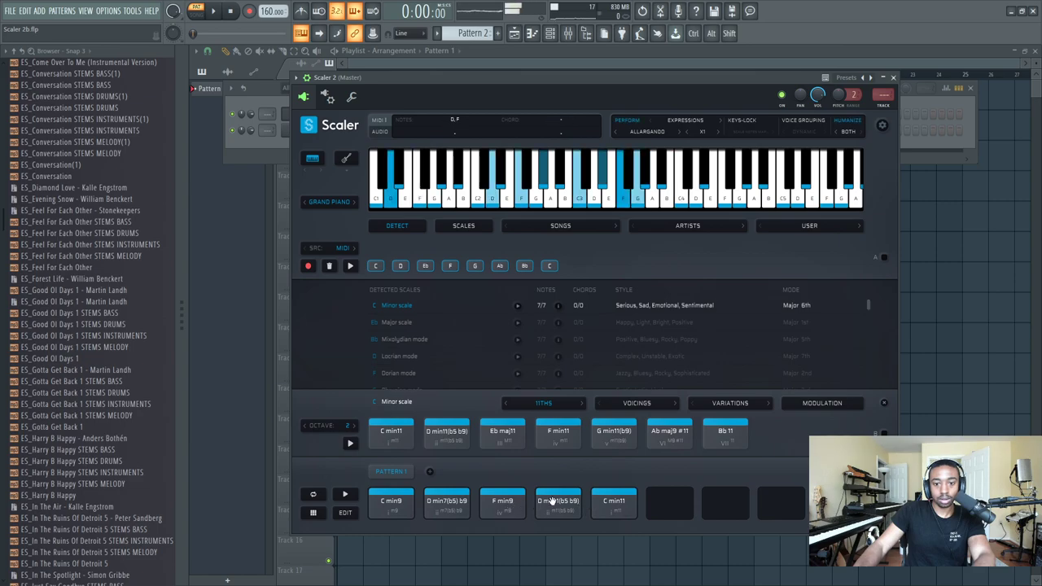
click(617, 503)
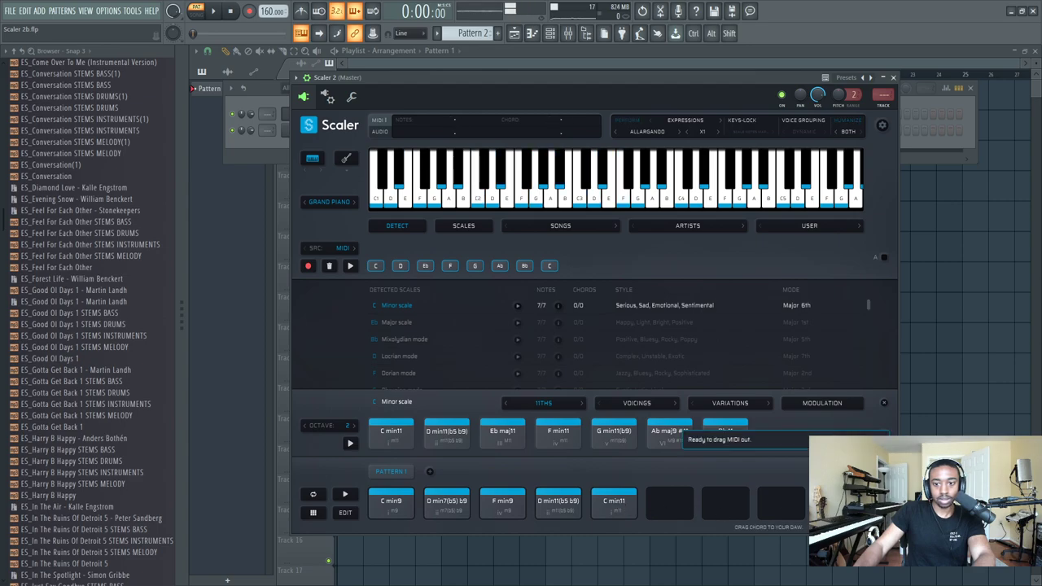
- Move Scaler aside, then review and play the Hermes channel's notes in the piano roll
drag(391, 78, 519, 95)
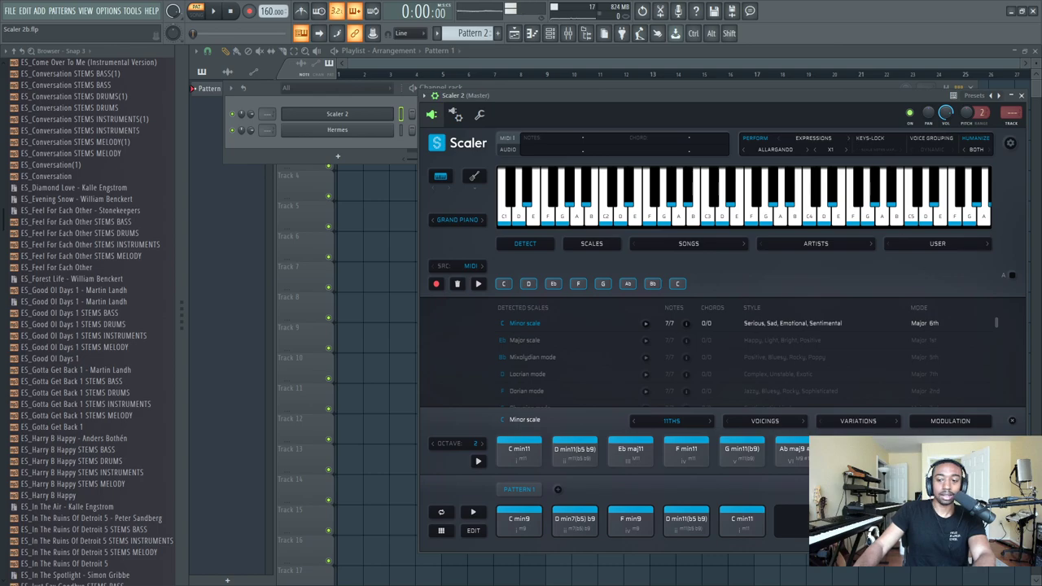
click(383, 130)
scroll(469, 207, up, 2)
scroll(472, 204, up, 5)
scroll(477, 193, down, 2)
scroll(478, 194, up, 2)
scroll(431, 208, down, 2)
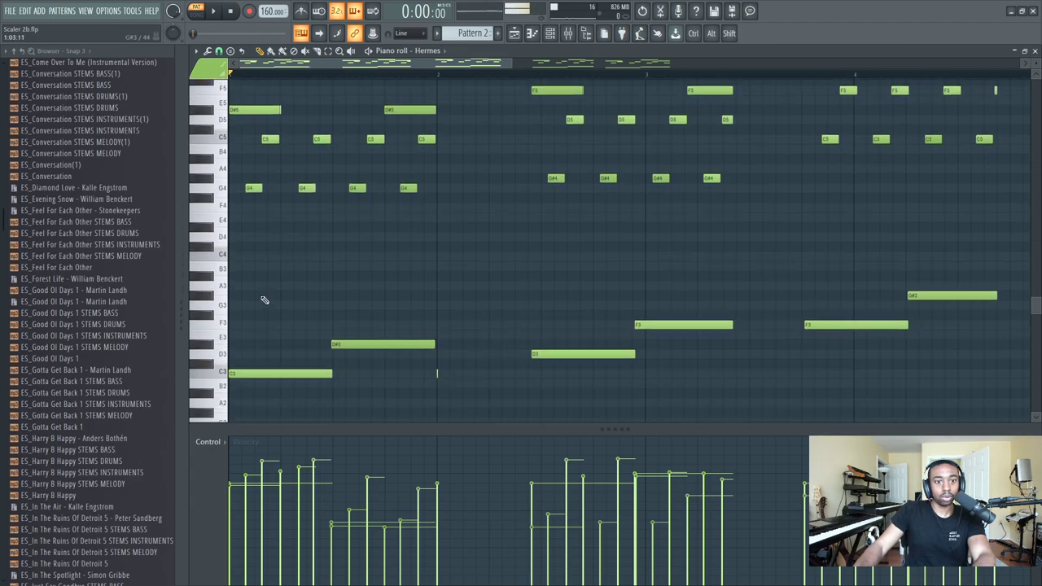
scroll(293, 298, up, 5)
key(space)
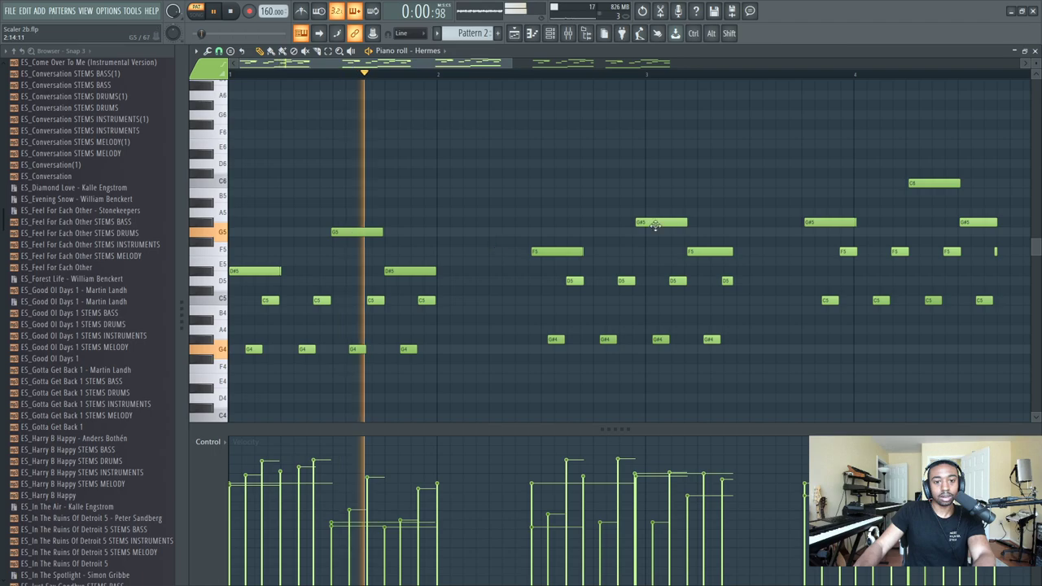
key(space)
click(1035, 50)
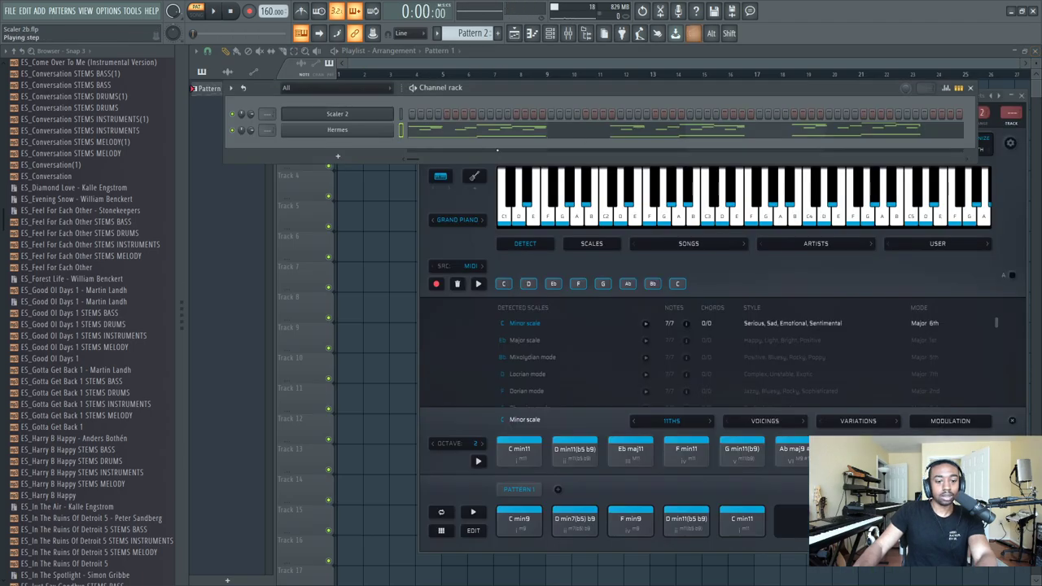
- Empty the Hermes pattern and drop the captured progression onto the Scaler 2 channel to hear it
key(ctrl+z)
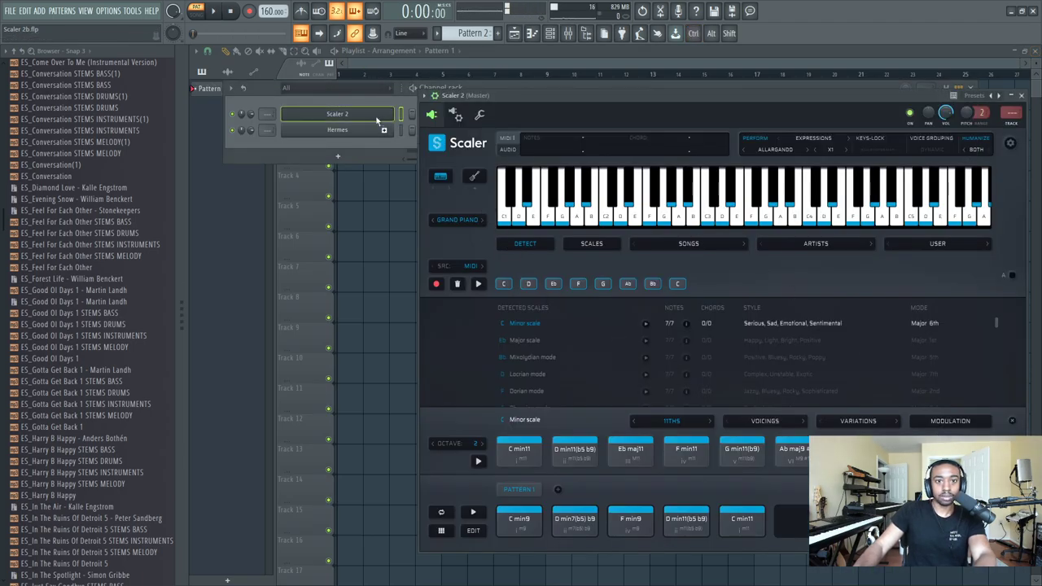
drag(519, 489, 467, 124)
key(space)
scroll(488, 208, down, 5)
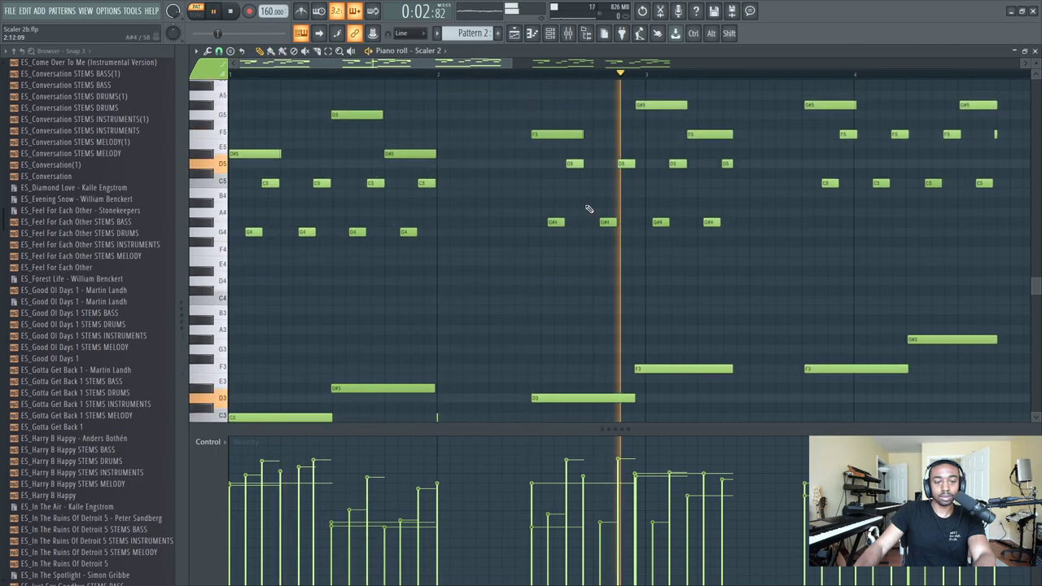
scroll(589, 209, up, 4)
key(space)
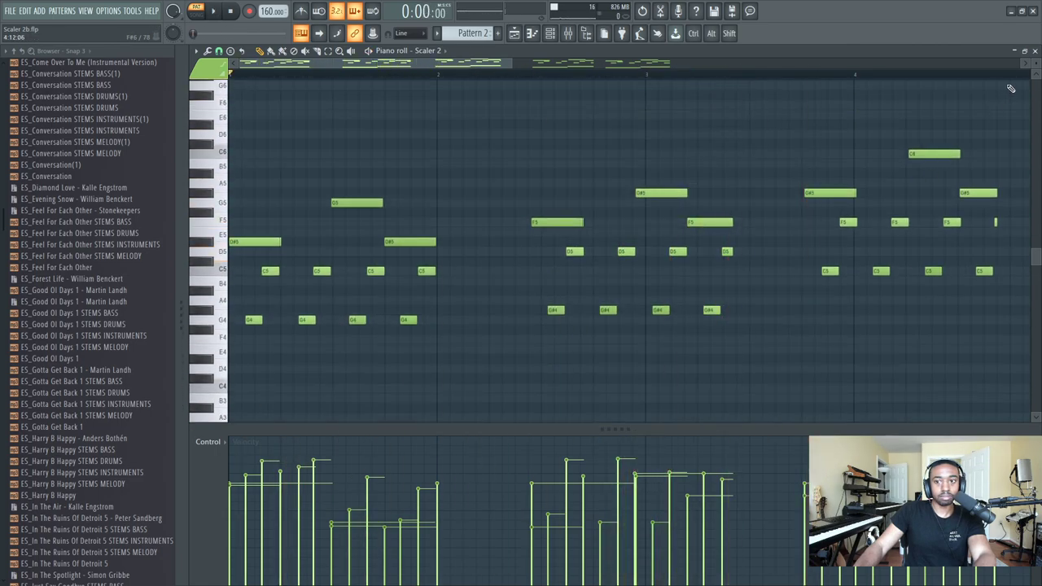
- Delete all notes from the Scaler 2 piano roll and close it
key(ctrl+a)
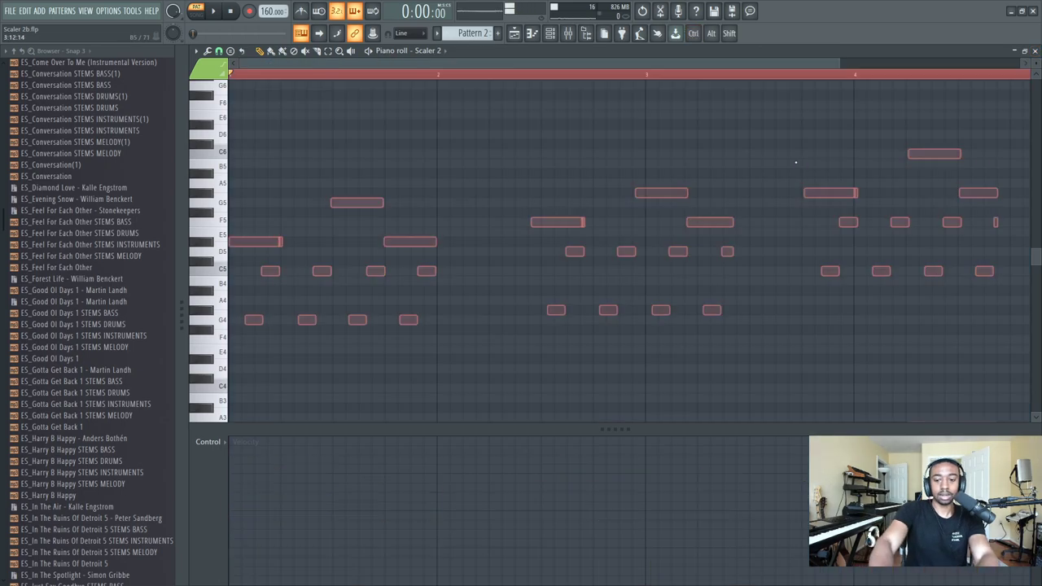
key(Delete)
click(1035, 50)
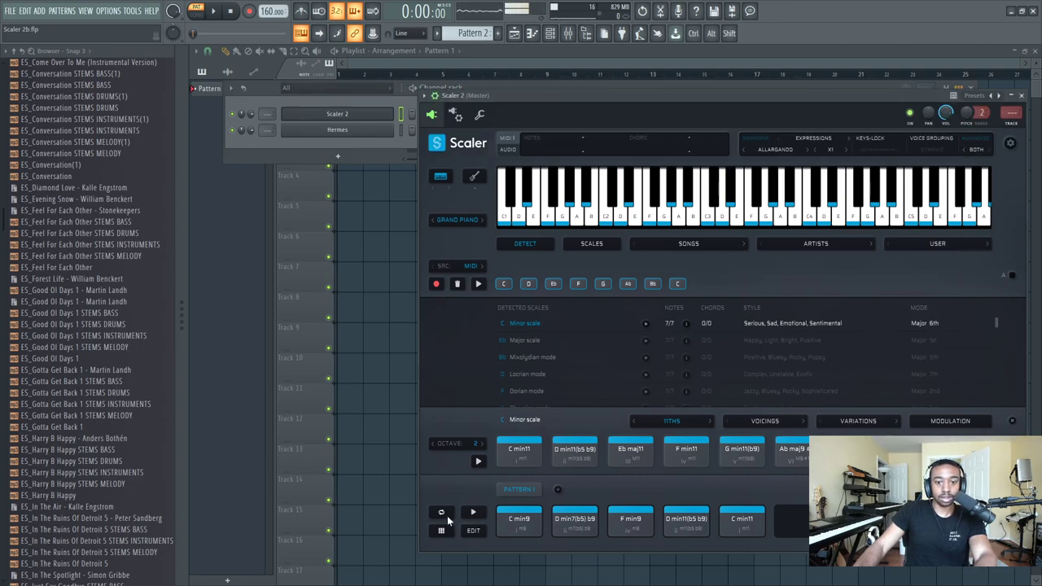
- Audition the C min9, F min9 and neighbouring chord pads in Scaler
click(523, 525)
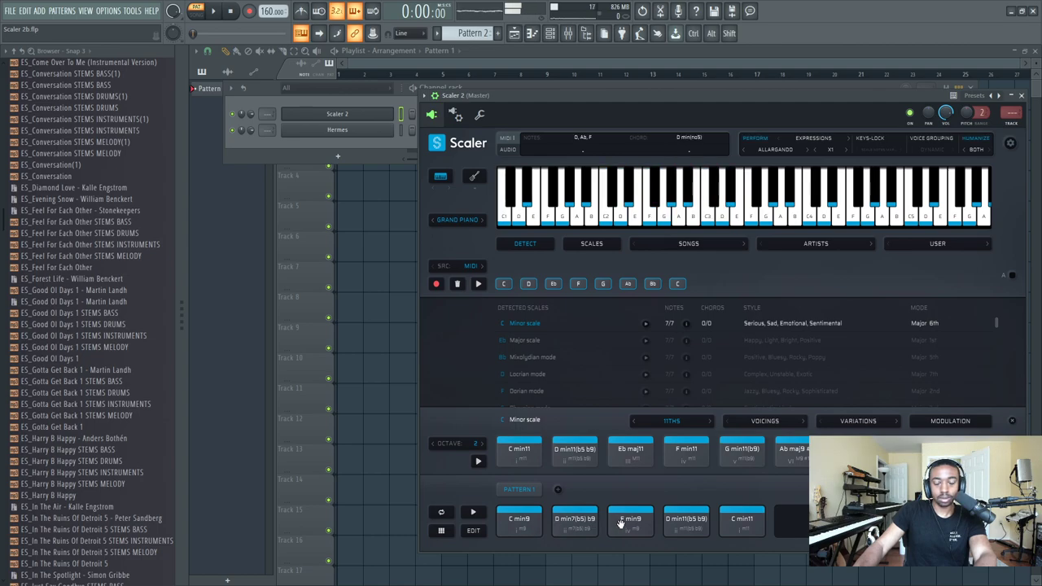
click(635, 523)
click(687, 521)
click(742, 521)
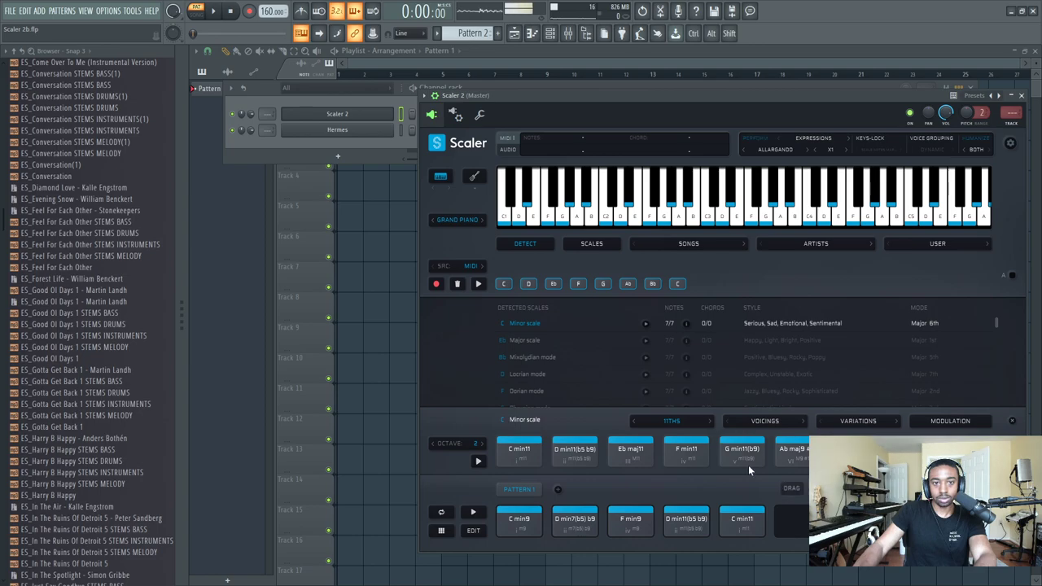
- In the Scaler 2 piano roll, remove the stray note and play the progression an octave higher
click(378, 119)
scroll(437, 303, up, 1)
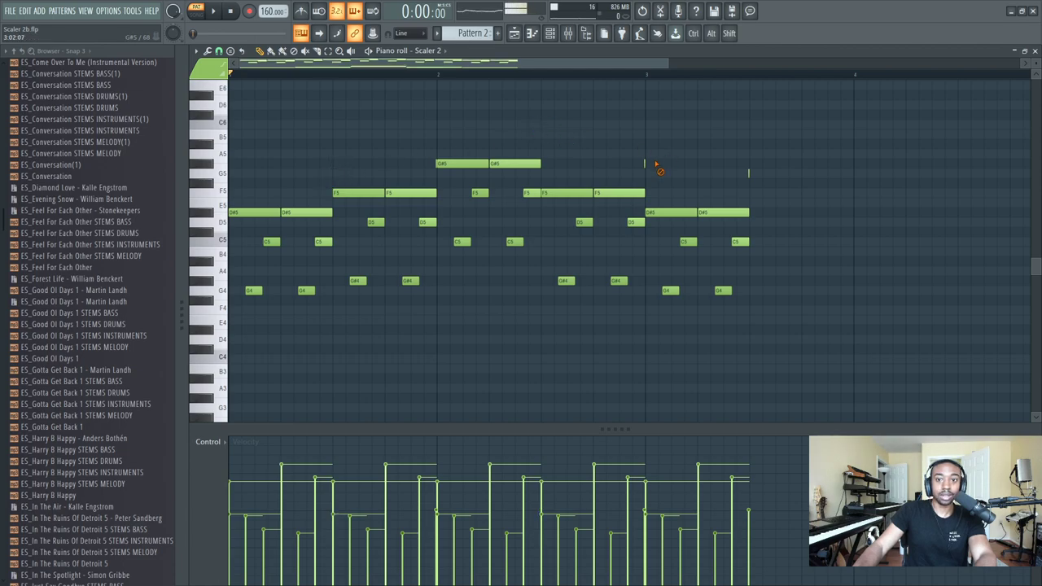
right_click(768, 174)
key(space)
key(space)
key(ctrl+z)
key(space)
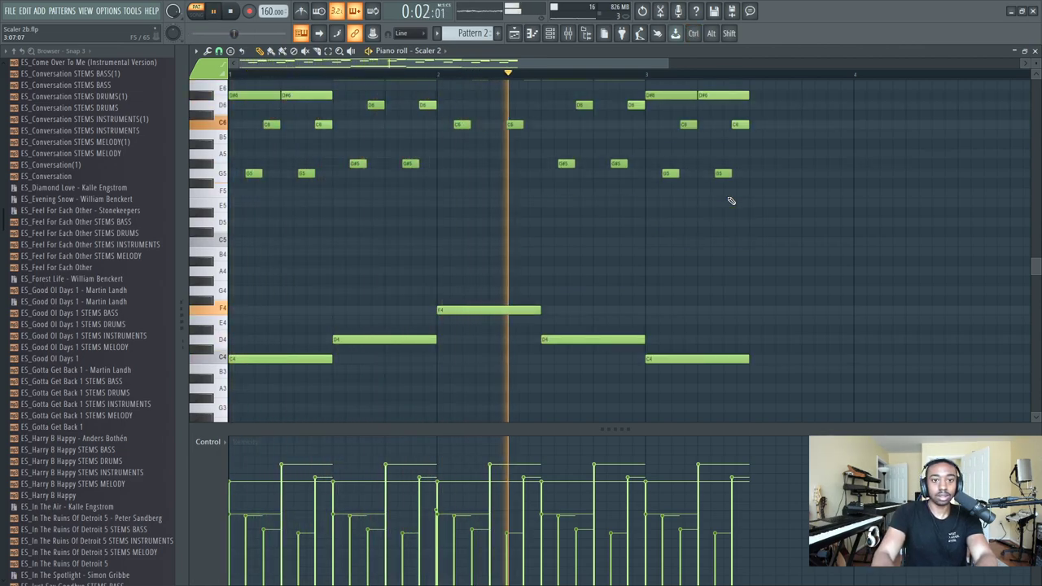
key(space)
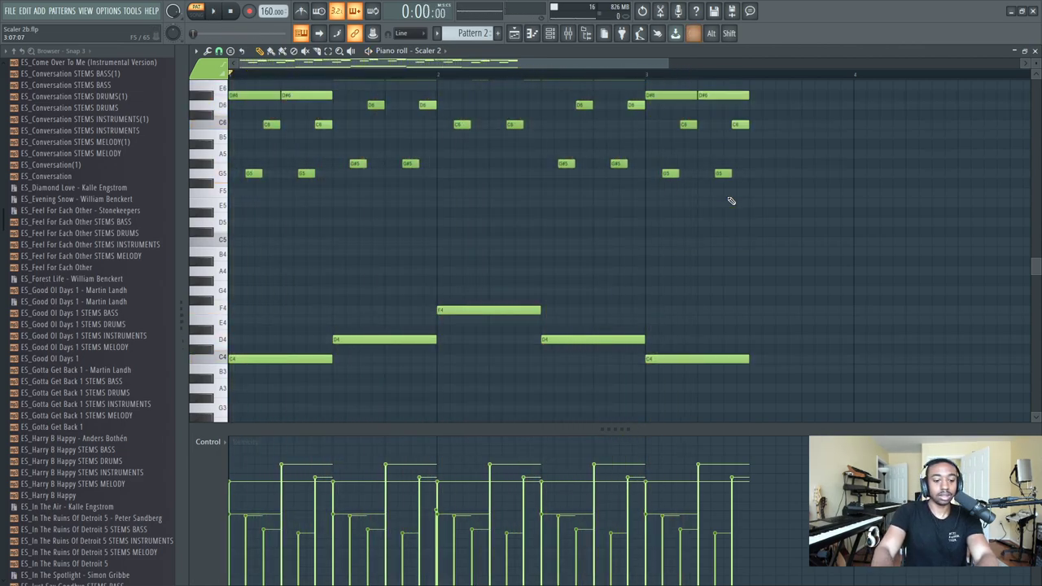
- Delete every note, clear the time selection, and close the empty piano roll
key(ctrl+a)
key(Delete)
key(ctrl+d)
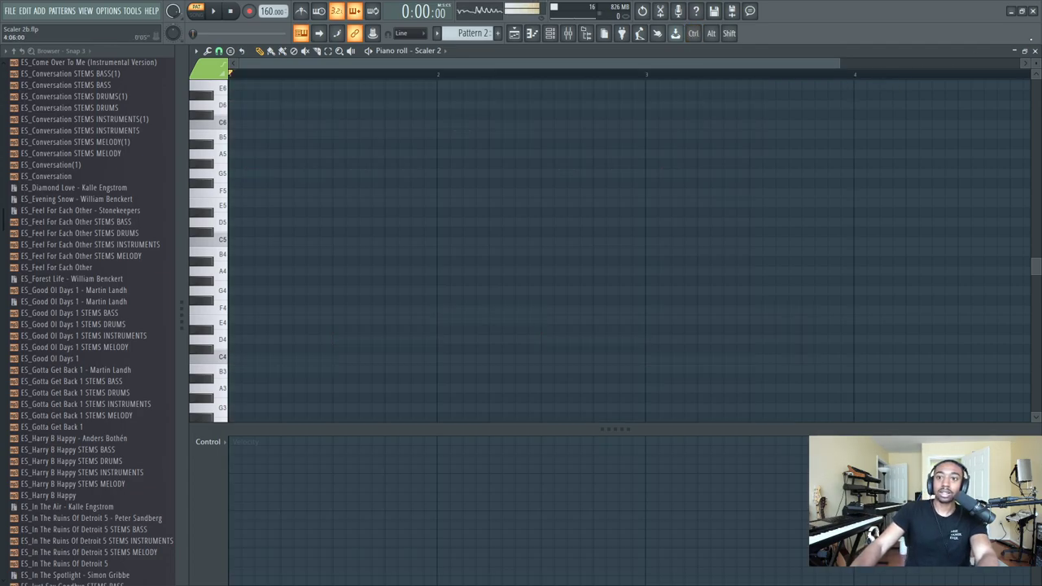
click(1034, 50)
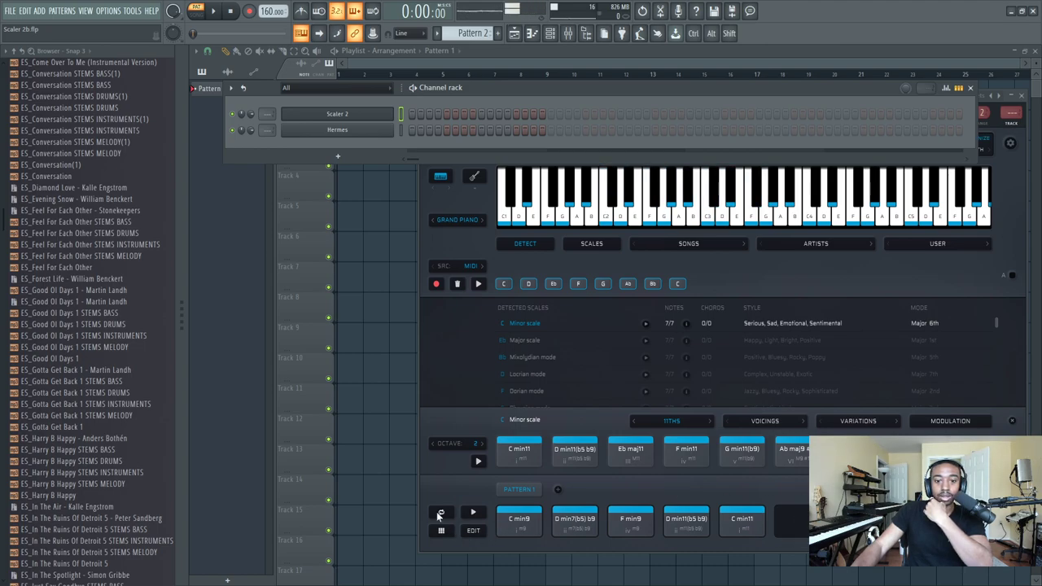
- Loop and play the progression in Scaler, then stop it and shift the window left
click(436, 511)
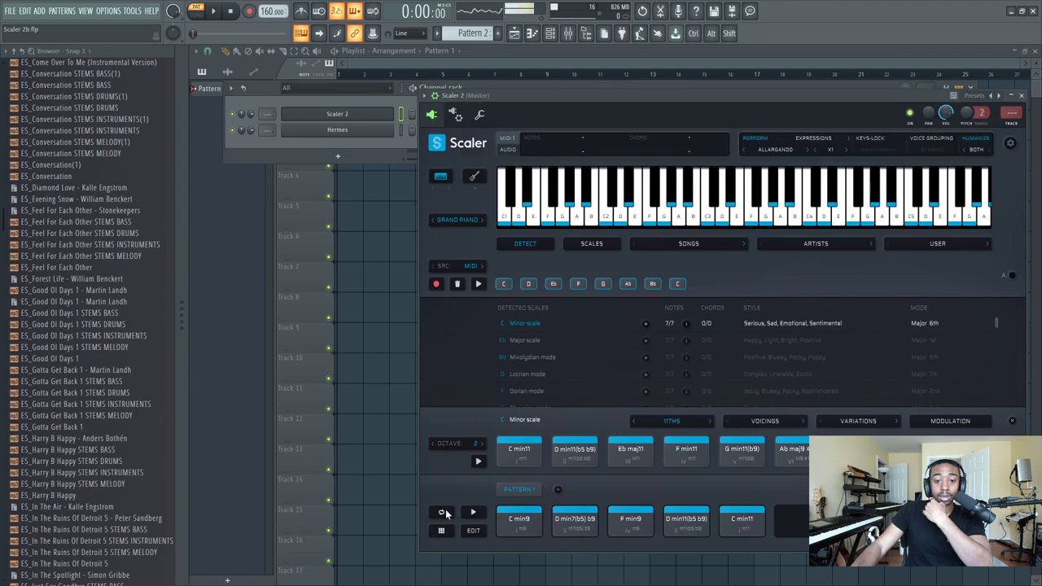
click(471, 513)
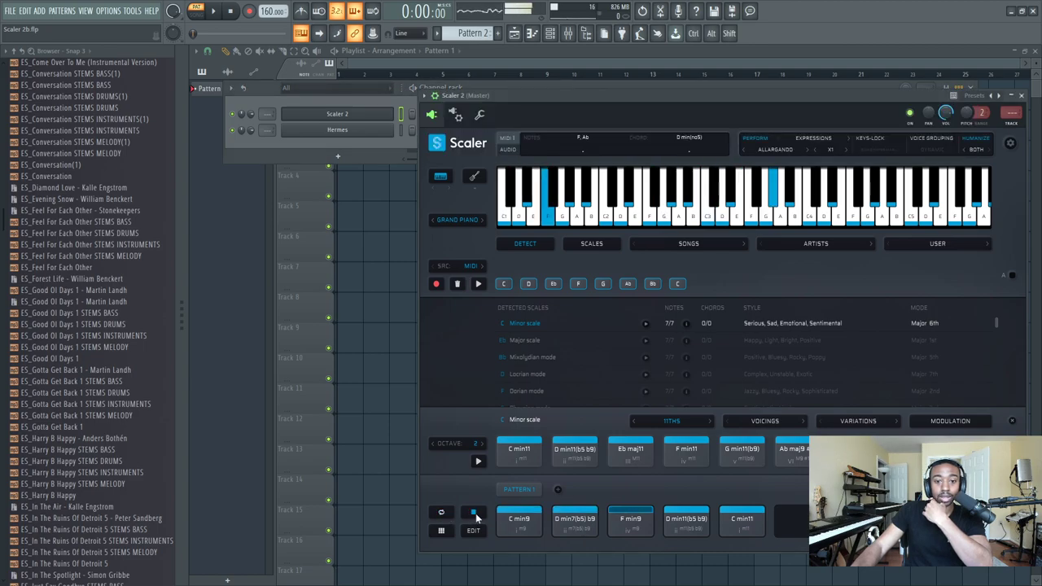
click(471, 512)
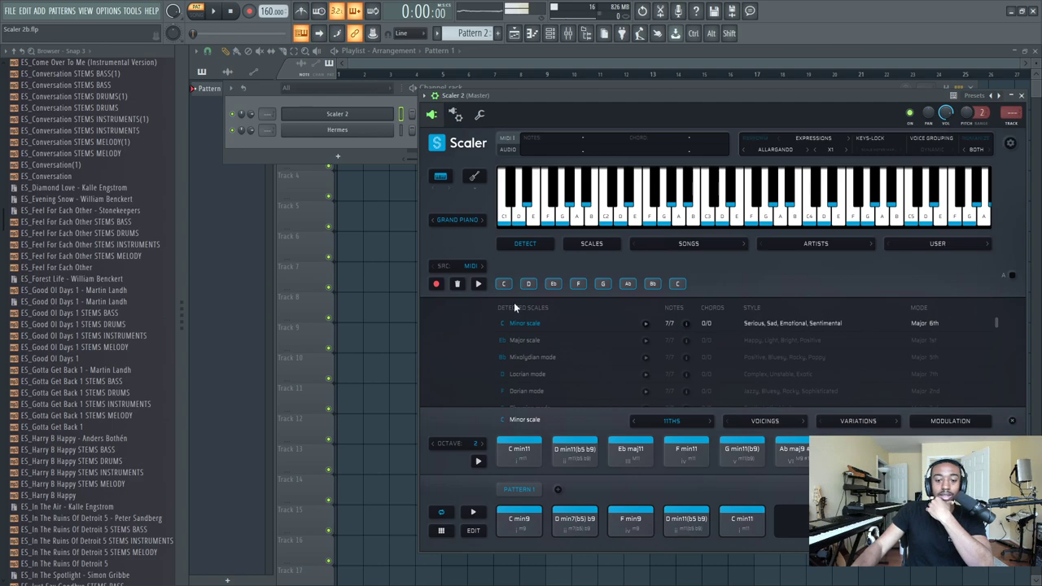
drag(537, 95, 358, 77)
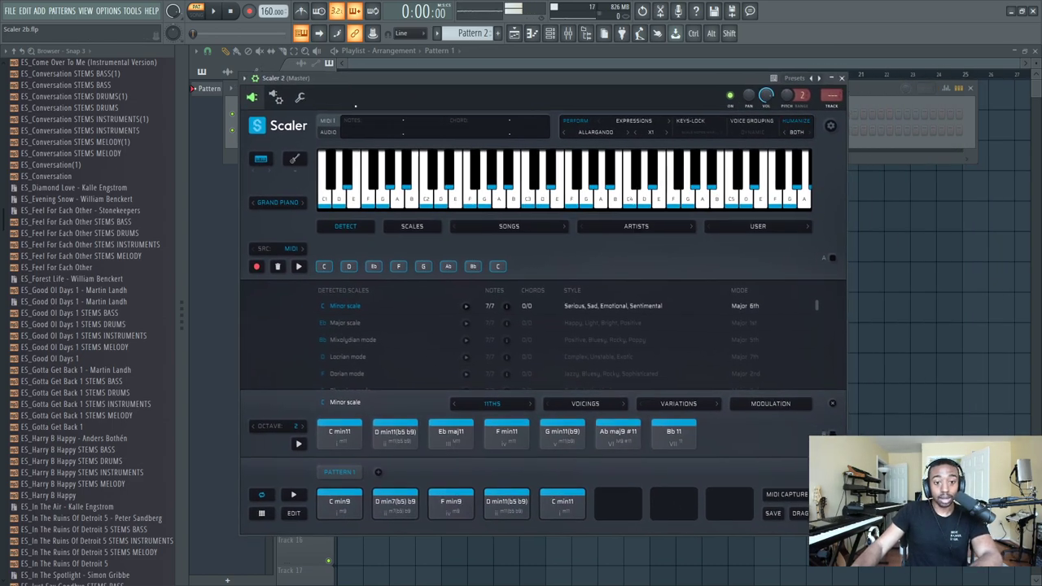
- Capture a playthrough of the progression as MIDI, end capture, and move Scaler to reveal the channel rack
click(784, 495)
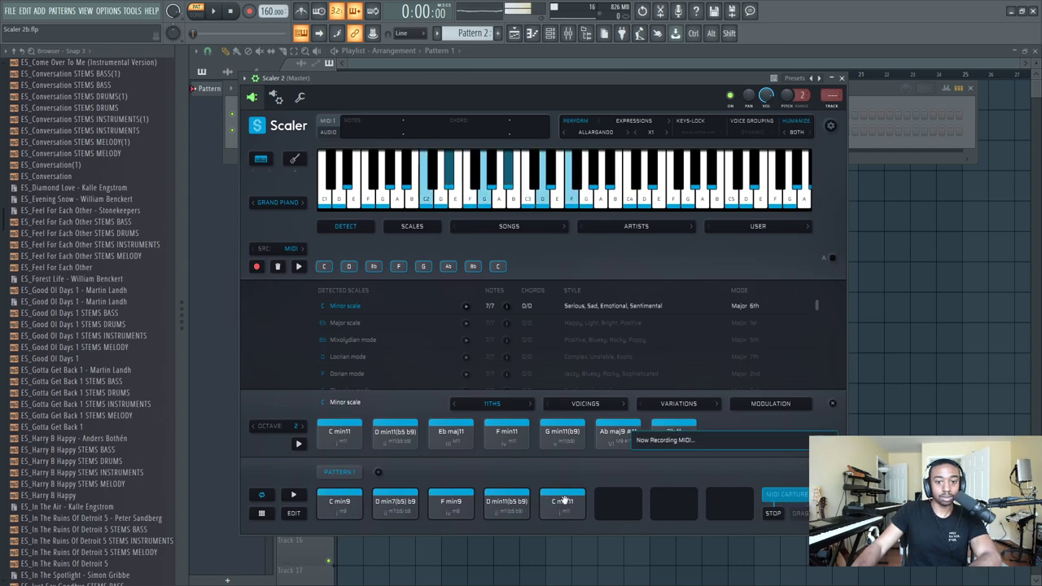
click(295, 495)
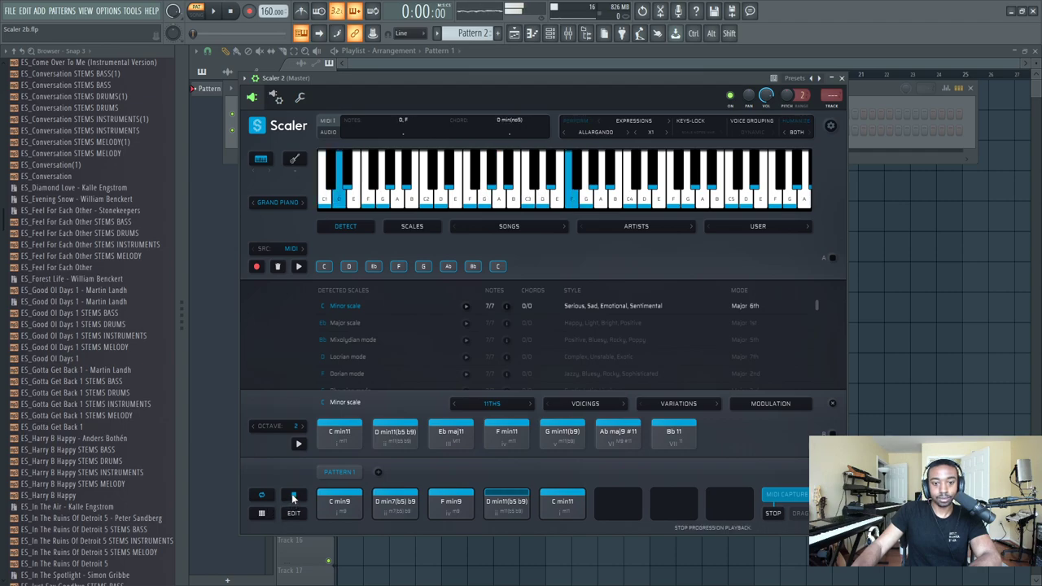
click(295, 495)
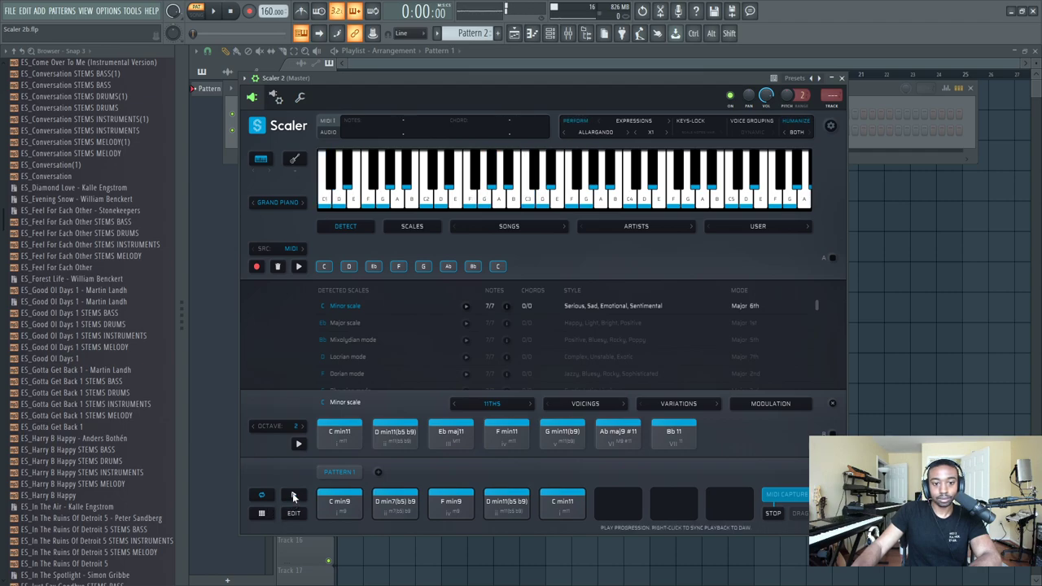
click(772, 514)
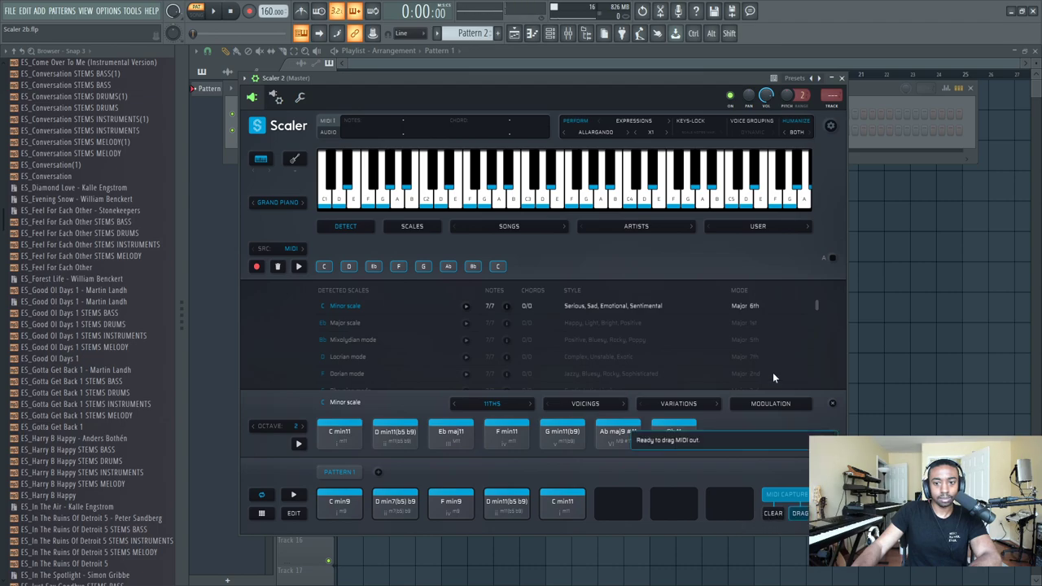
mouse_move(698, 82)
mouse_down()
mouse_move(722, 128)
mouse_move(864, 69)
mouse_up()
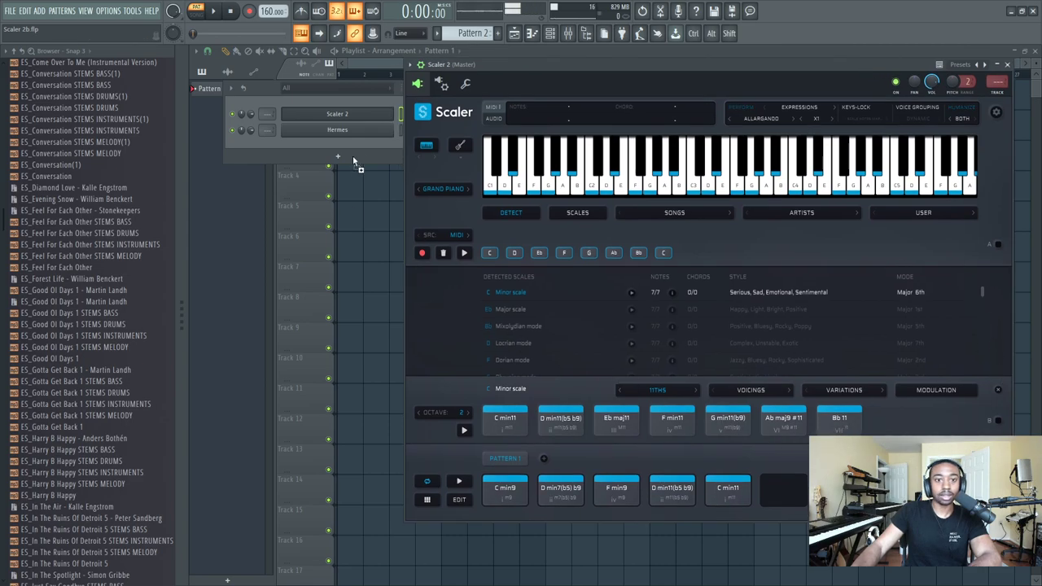
- Drop the progression's MIDI into the channel rack as a Sampler channel, review its notes, undo, and refocus Scaler
drag(348, 149, 352, 148)
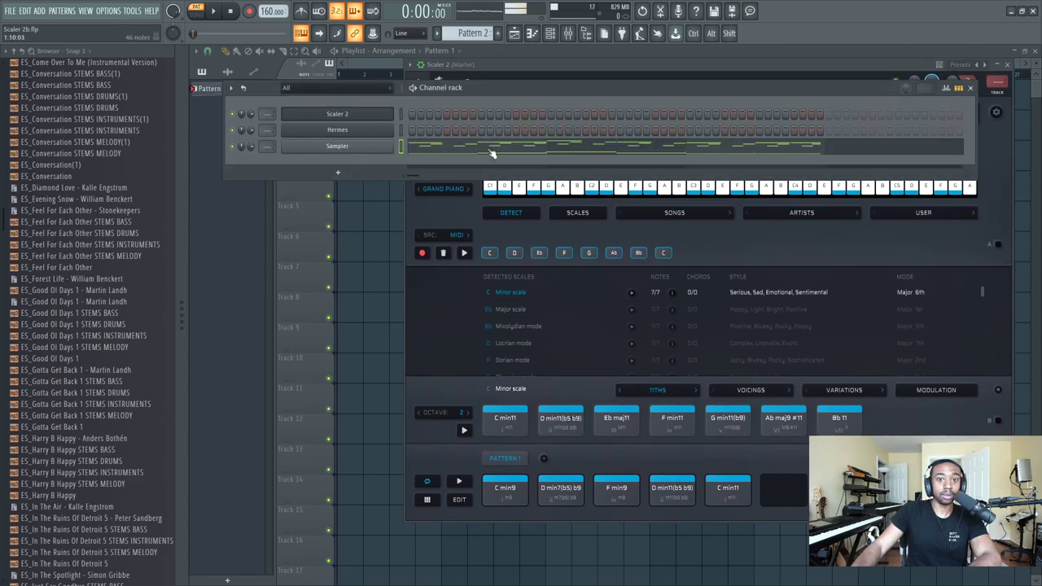
click(491, 152)
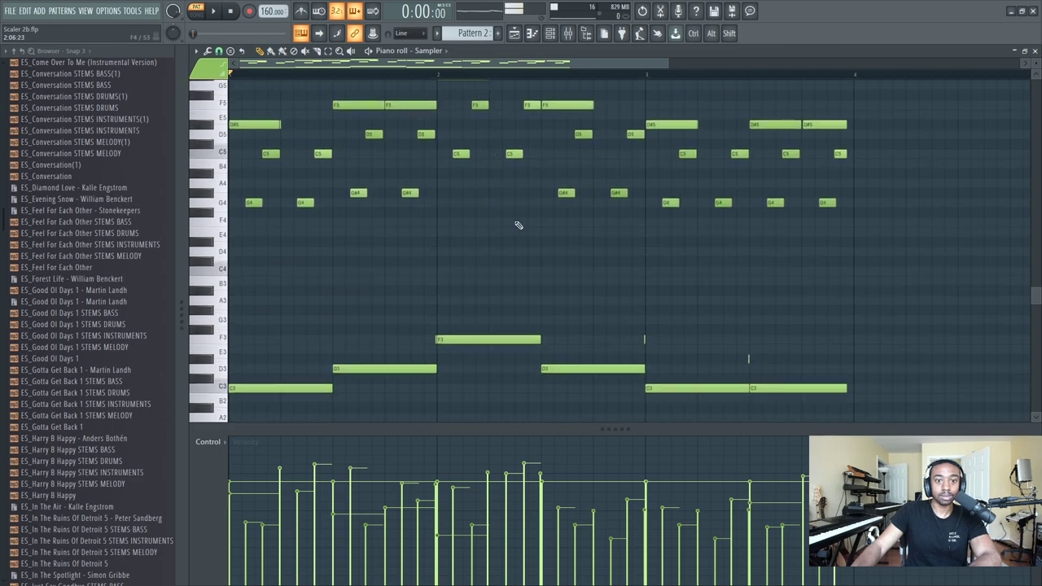
scroll(519, 225, up, 5)
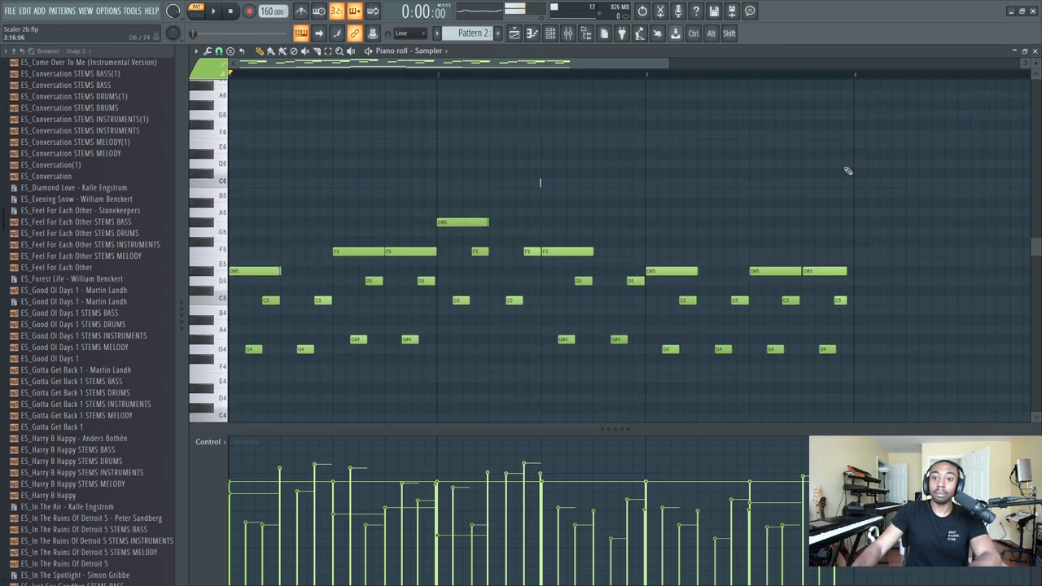
click(1035, 51)
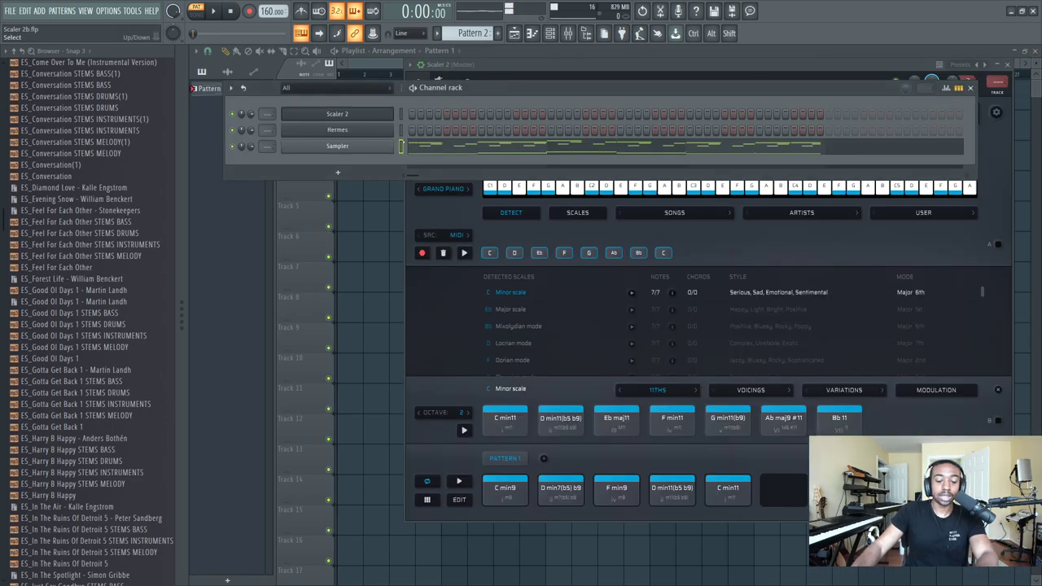
key(ctrl+z)
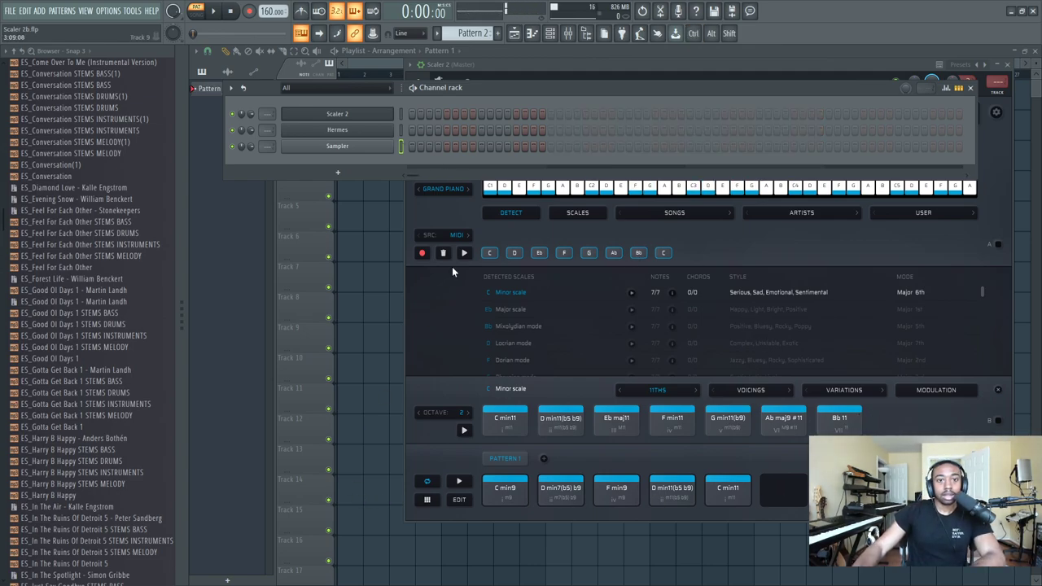
click(817, 352)
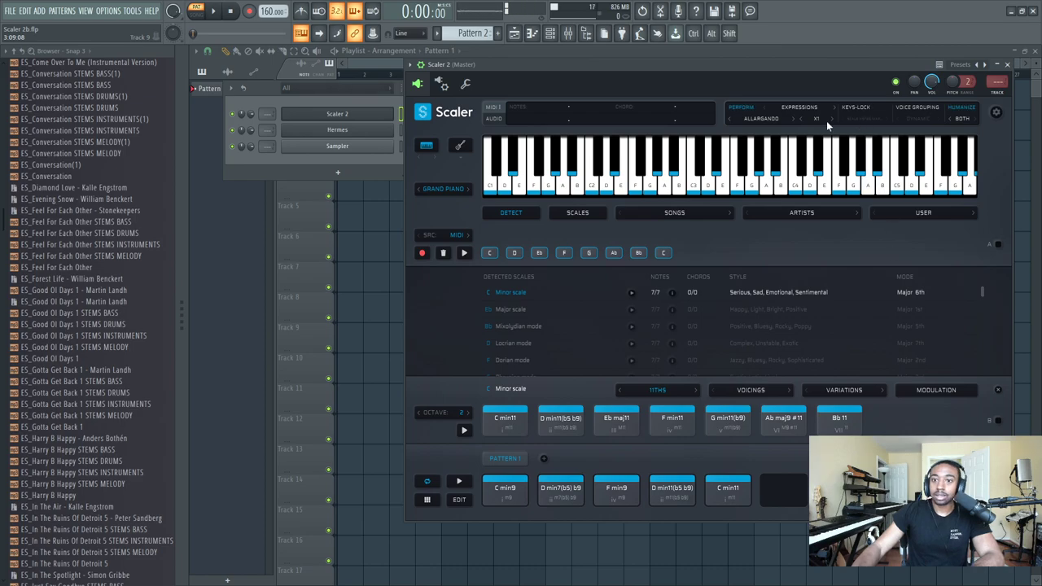
- Disable Humanize in Scaler, glance at the Sampler's chord notes, and return to Scaler
click(962, 119)
click(966, 112)
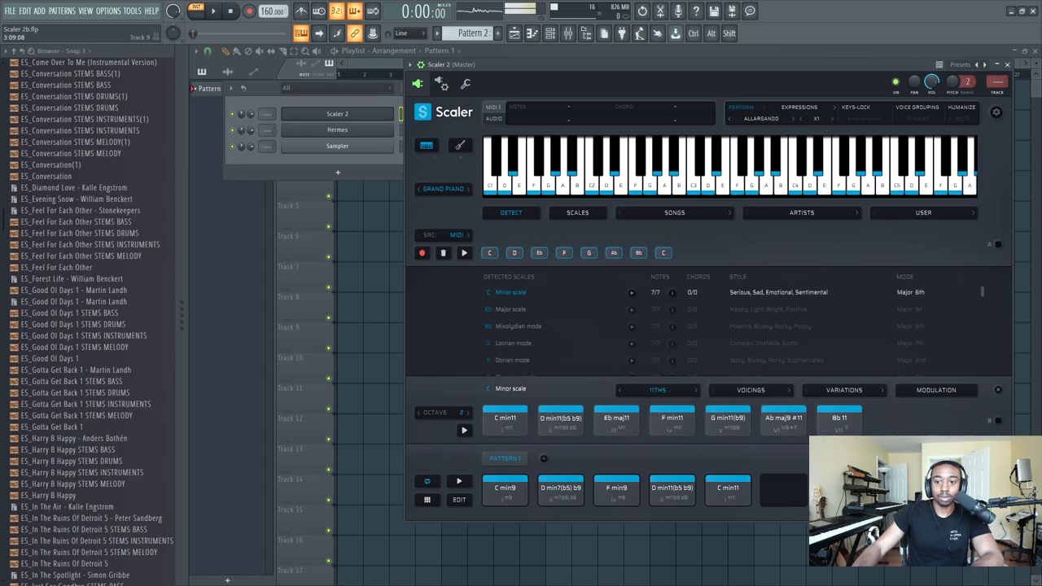
click(341, 147)
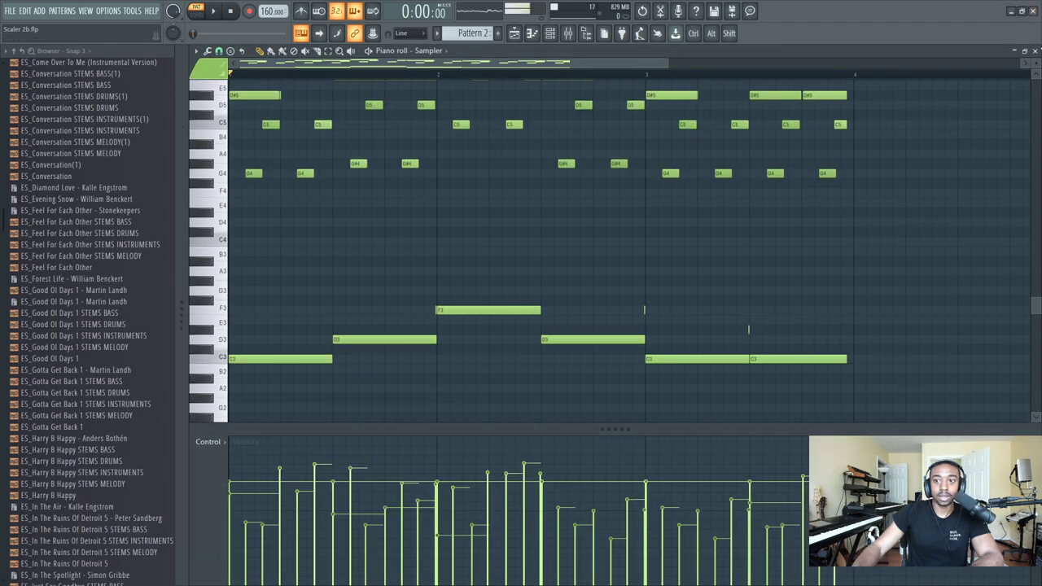
click(1035, 50)
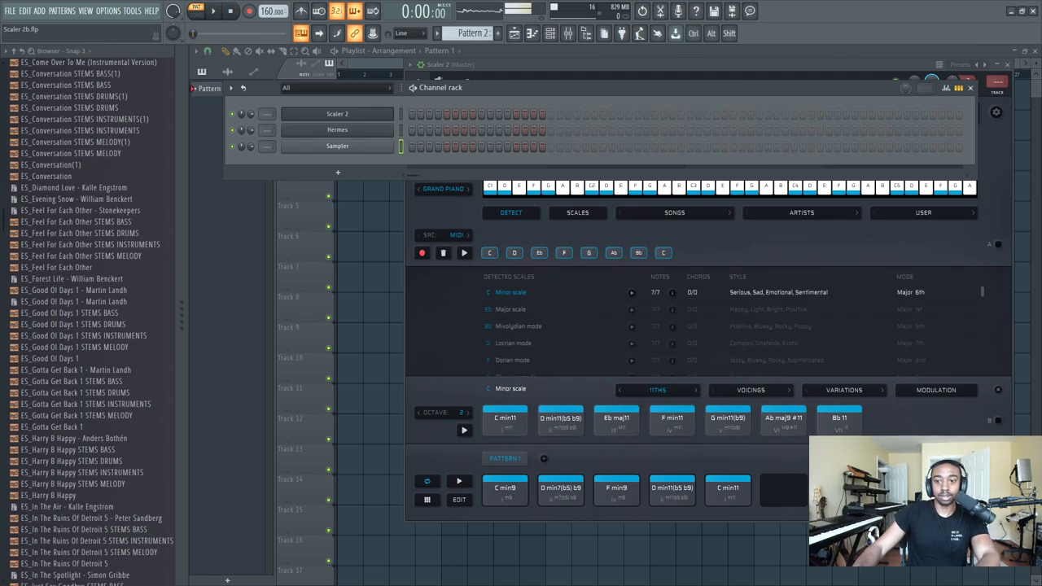
click(778, 471)
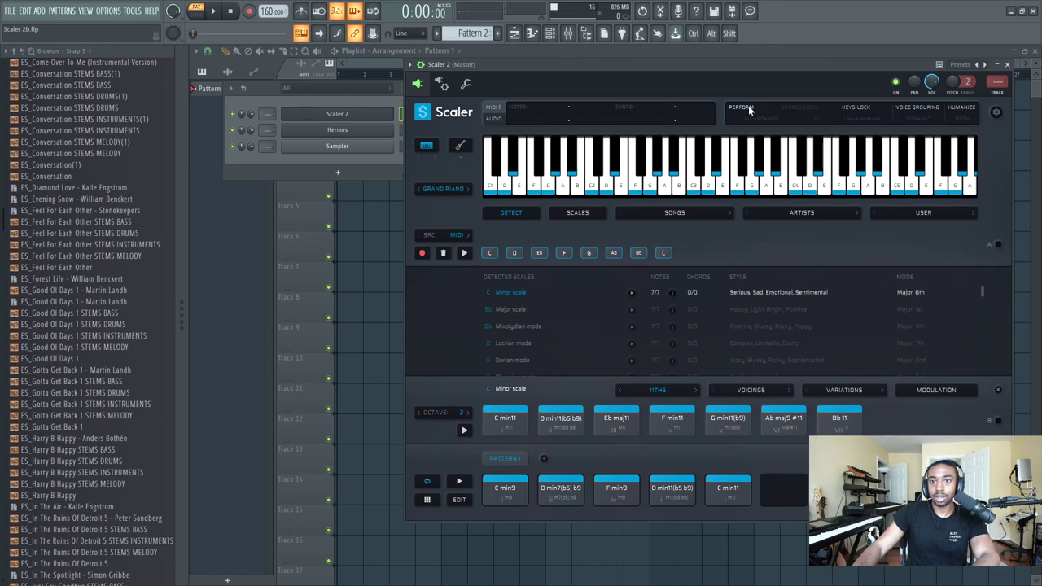
- Select and delete all chord notes in the Sampler's piano roll, then close it
click(347, 150)
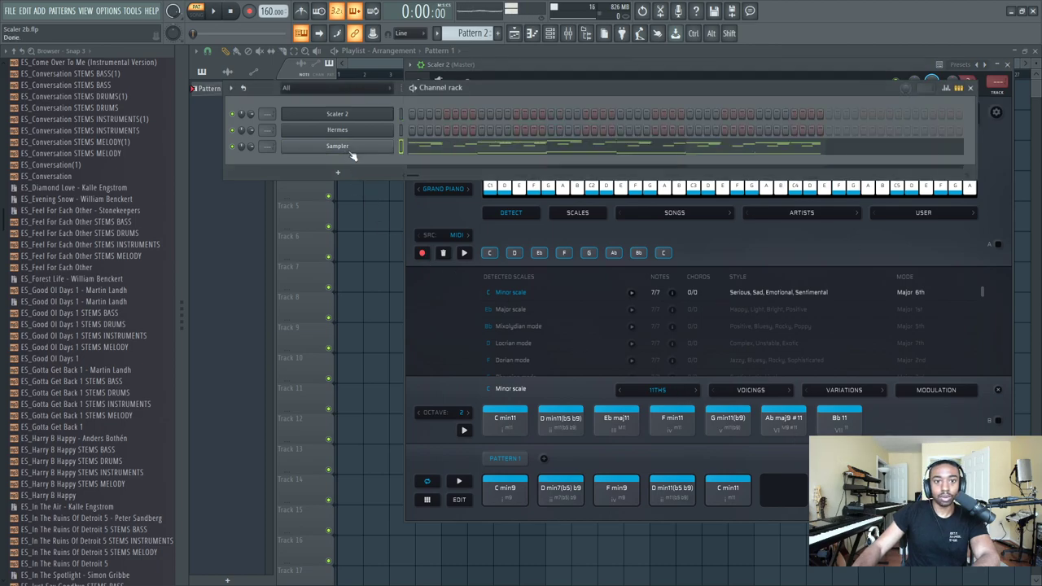
scroll(479, 260, up, 1)
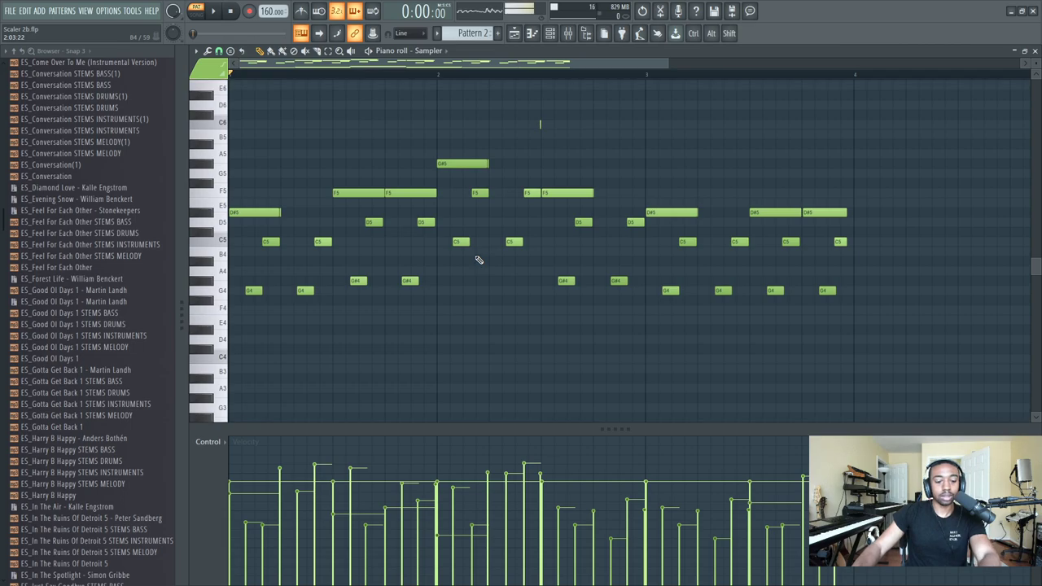
key(ctrl+a)
key(Delete)
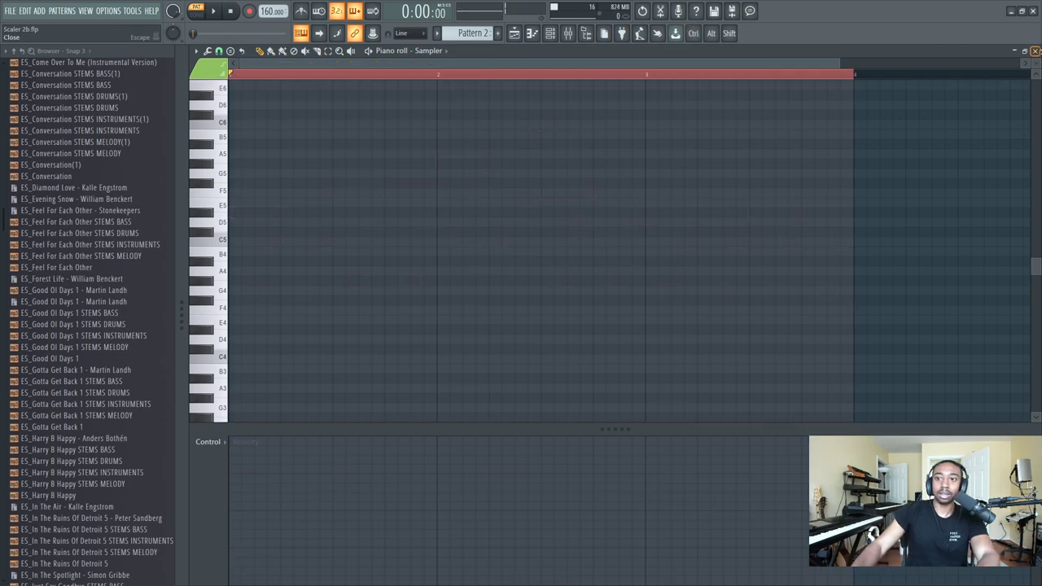
click(1034, 51)
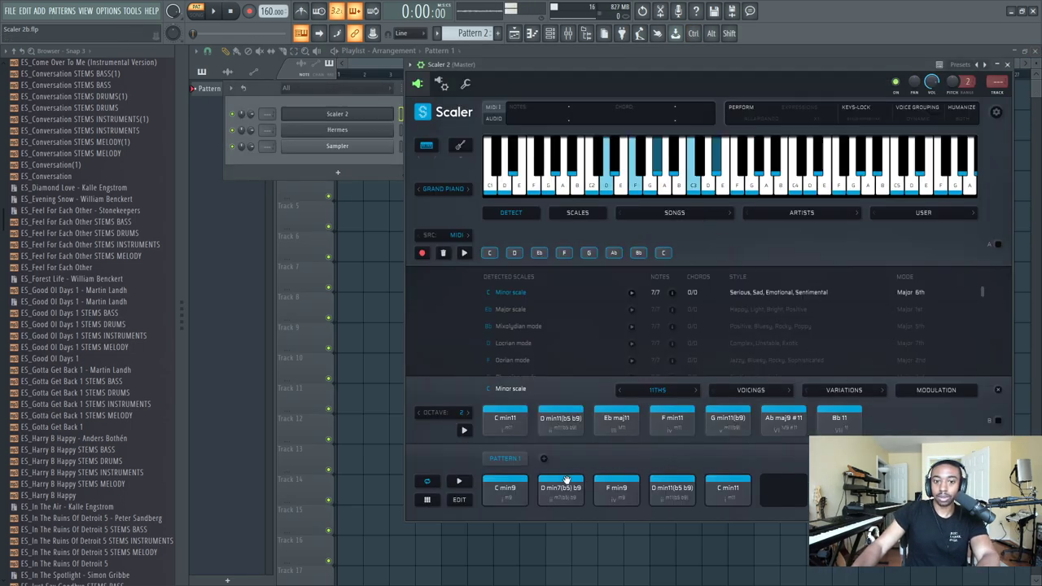
- Re-enable Perform with the Cantando expression style, auditioning a chord and the Minor scale
click(607, 476)
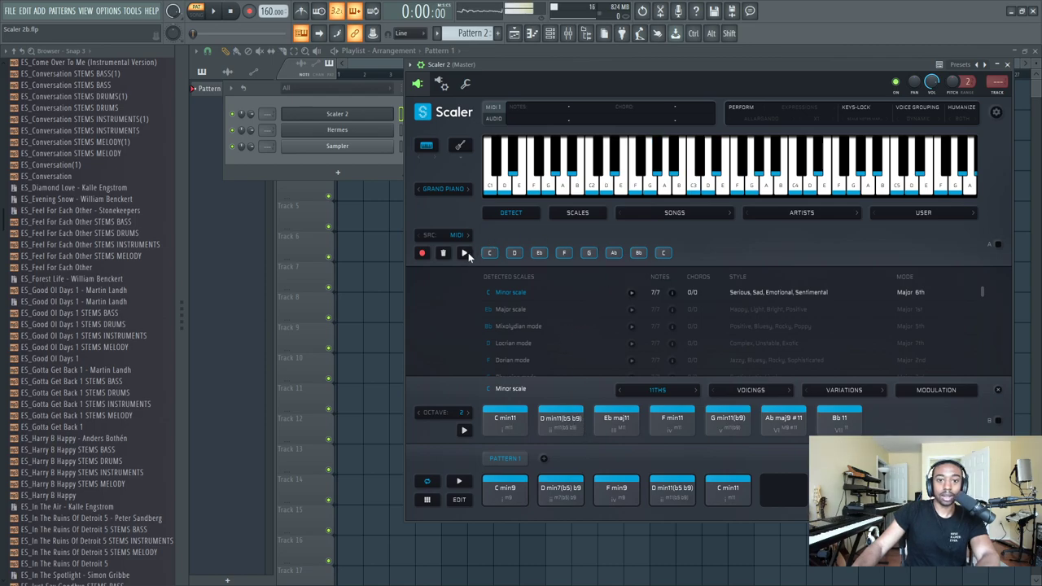
click(852, 185)
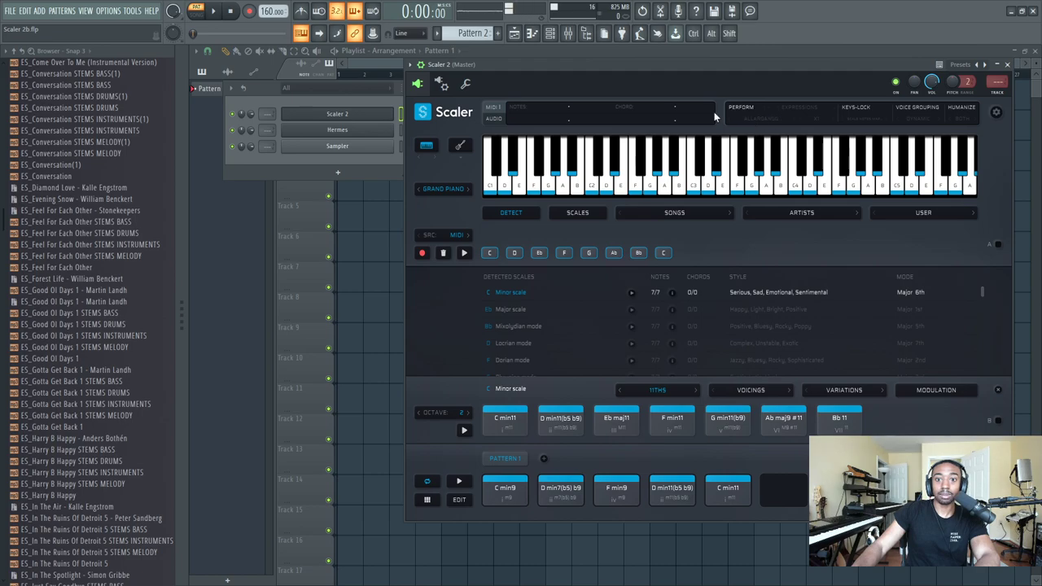
click(741, 107)
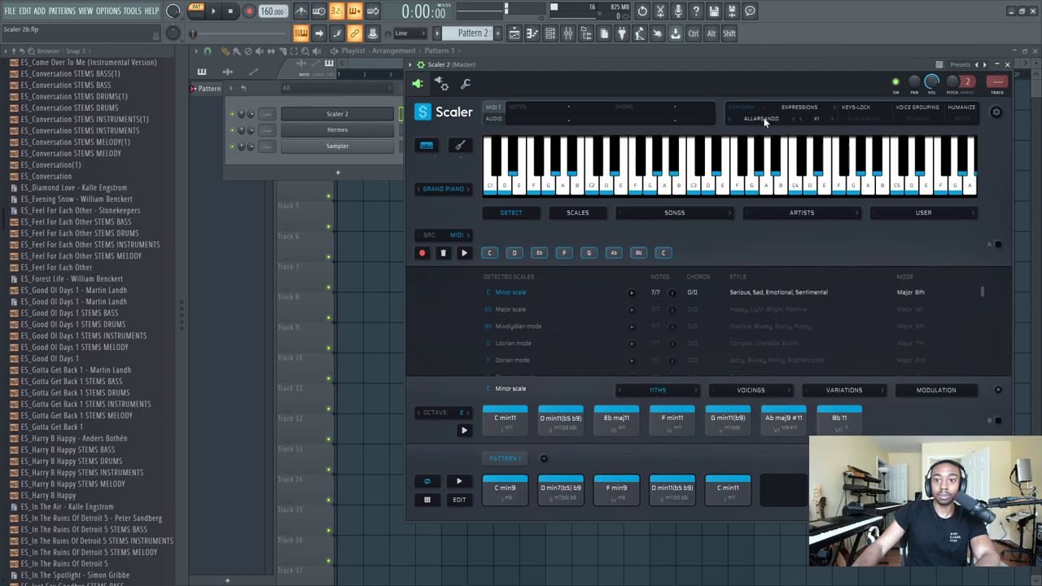
click(763, 119)
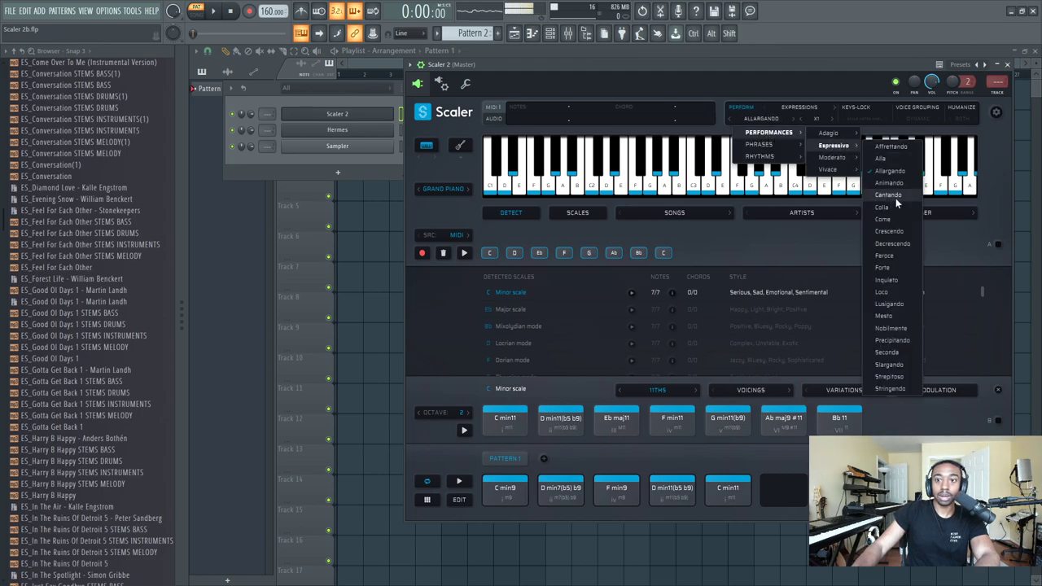
click(889, 195)
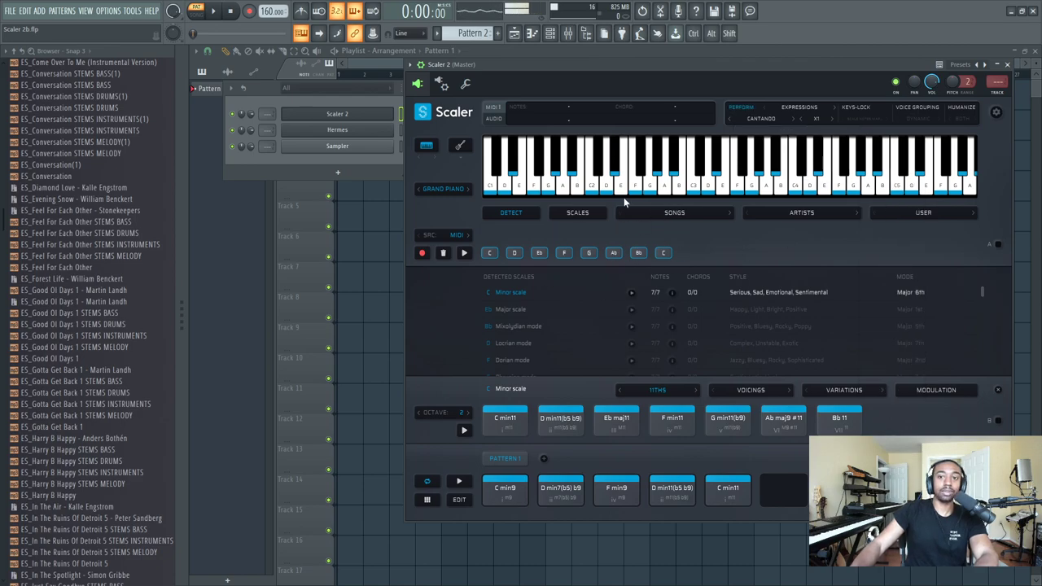
click(515, 291)
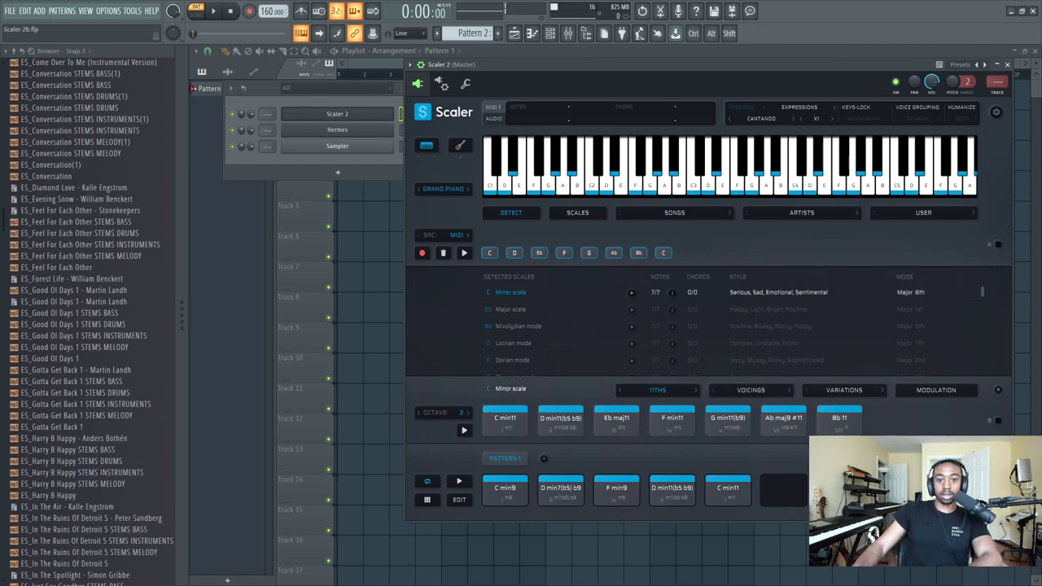
- Place the progression into the Sampler channel, undo it, close the piano roll, and refocus Scaler
drag(351, 145, 351, 147)
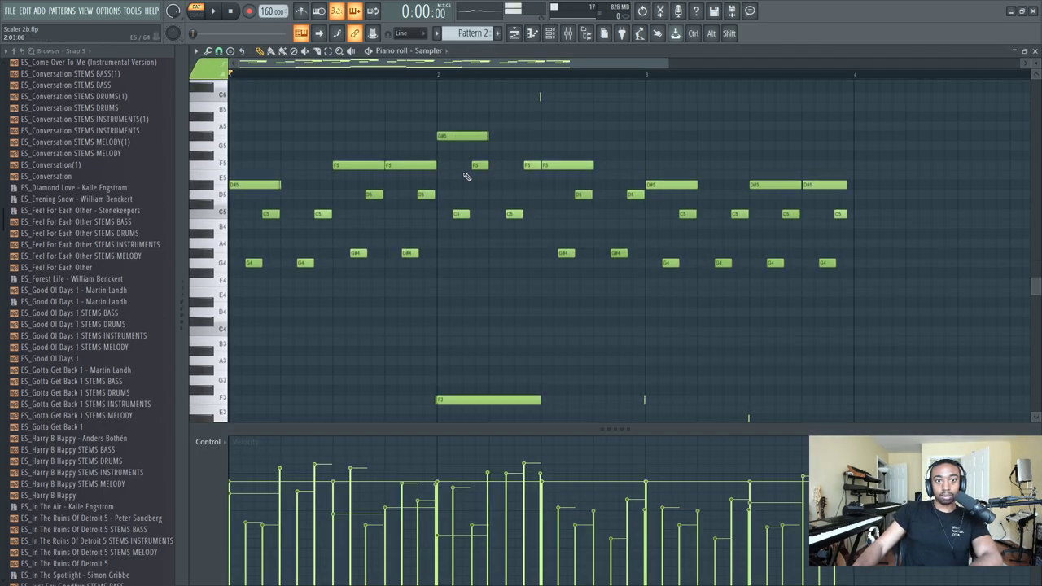
key(ctrl+z)
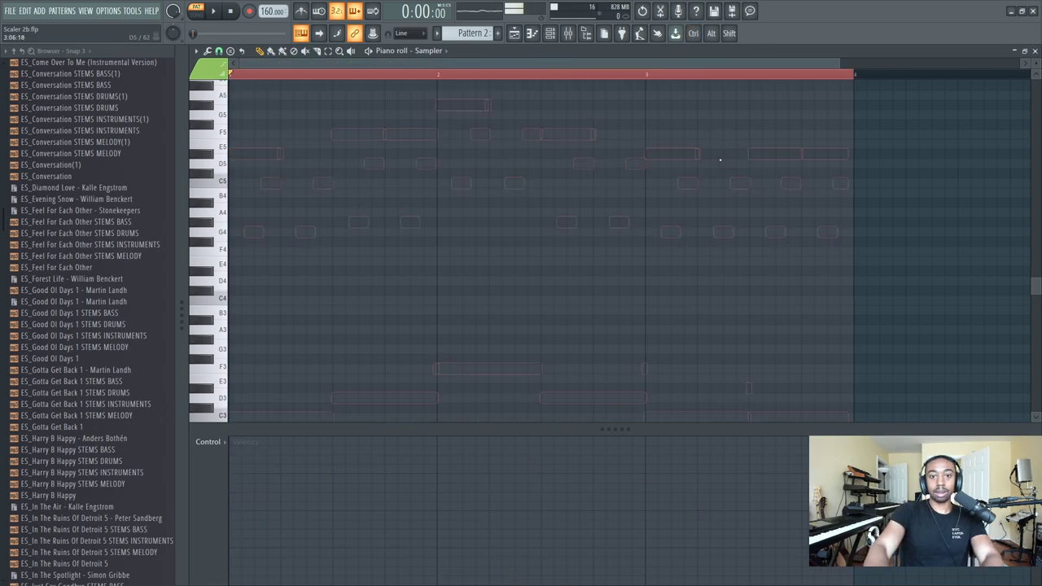
click(1035, 51)
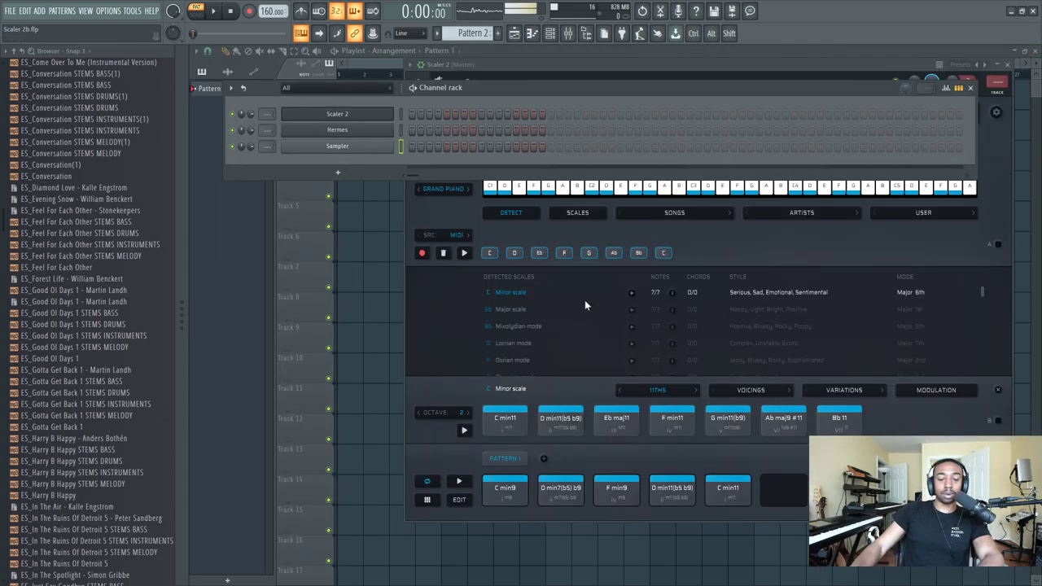
click(443, 404)
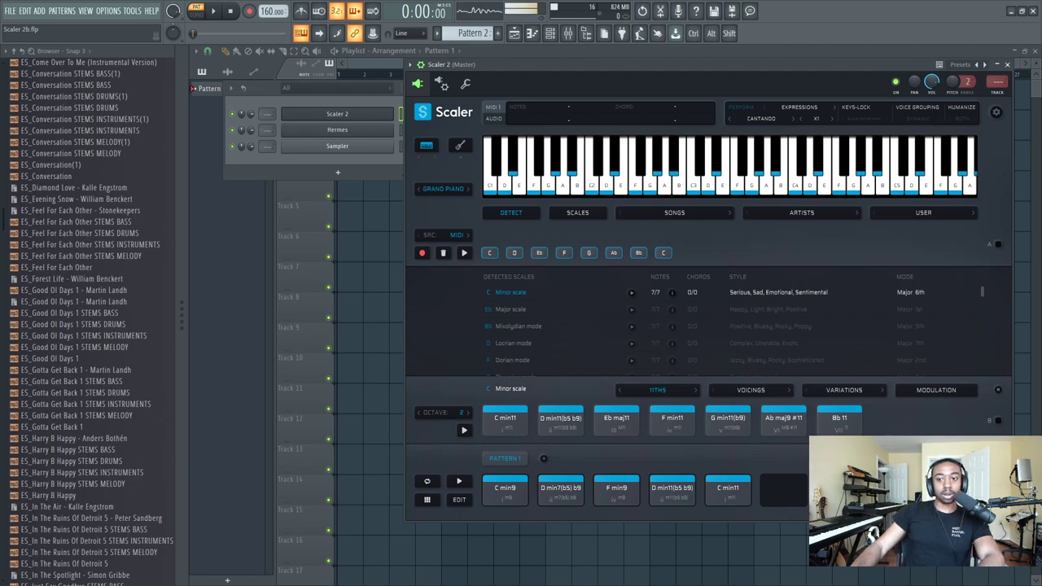
- Audition a chord and the Minor scale, then close and reopen Scaler
click(635, 496)
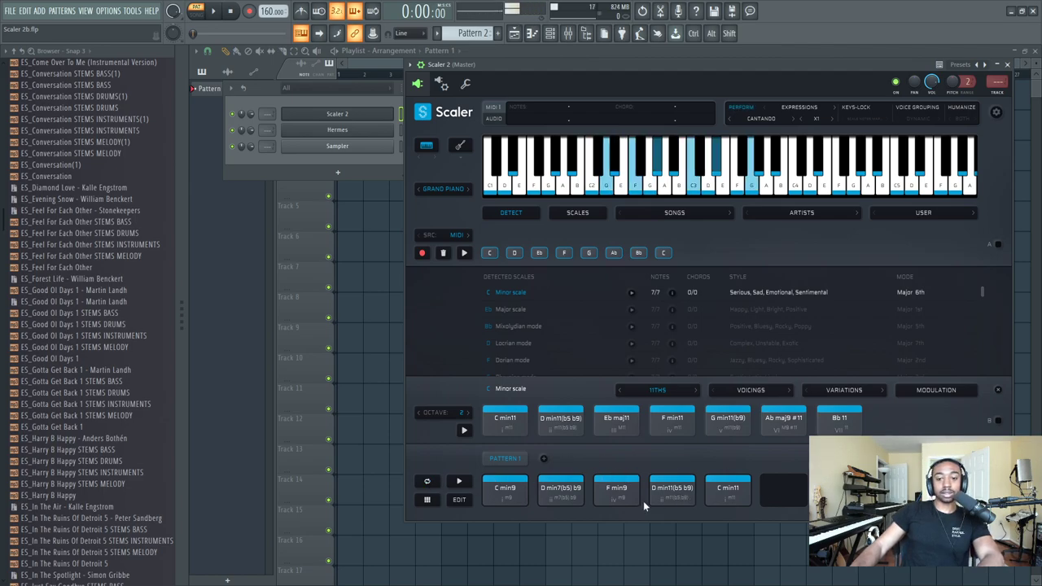
click(636, 293)
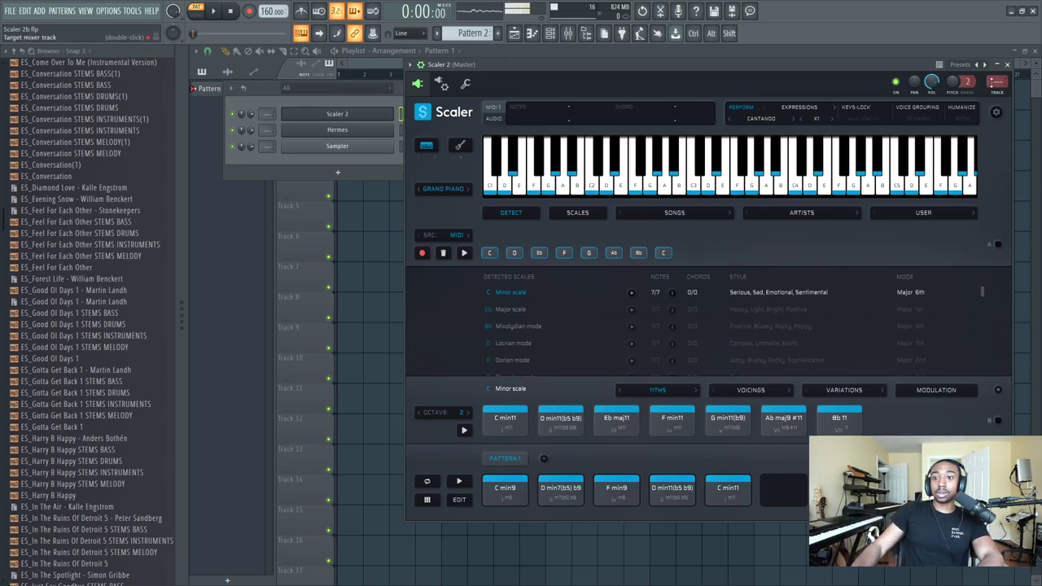
click(1007, 65)
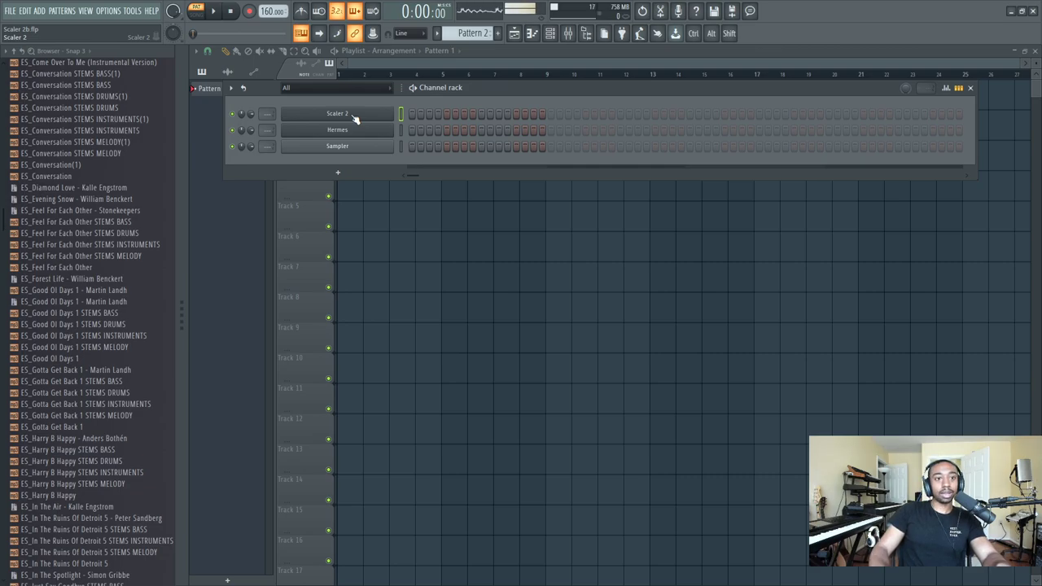
click(355, 119)
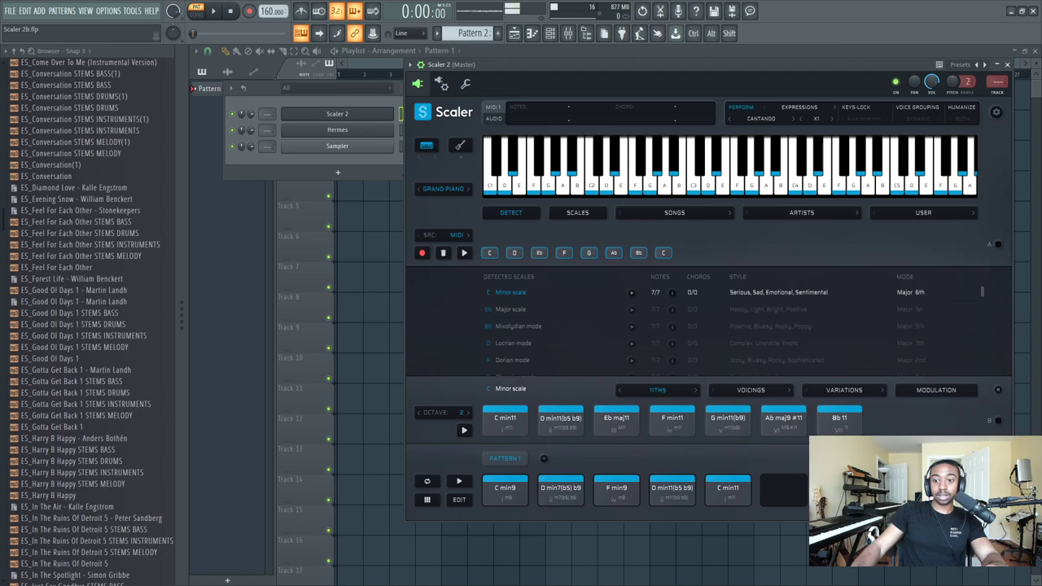
- Move the Scaler chord MIDI onto the Hermes channel and remove it from the Sampler channel
drag(351, 155, 353, 150)
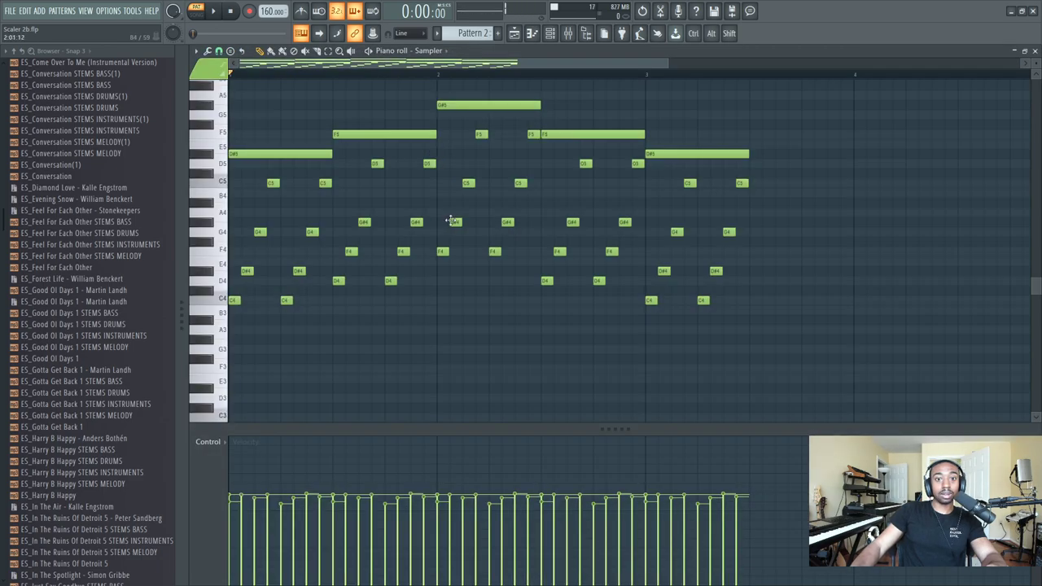
scroll(458, 275, down, 5)
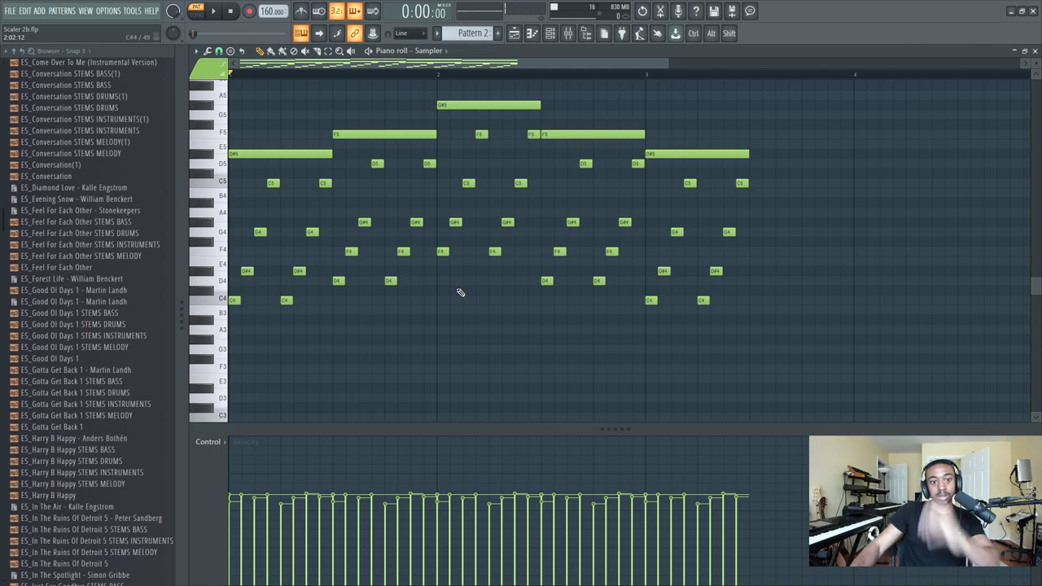
click(1034, 51)
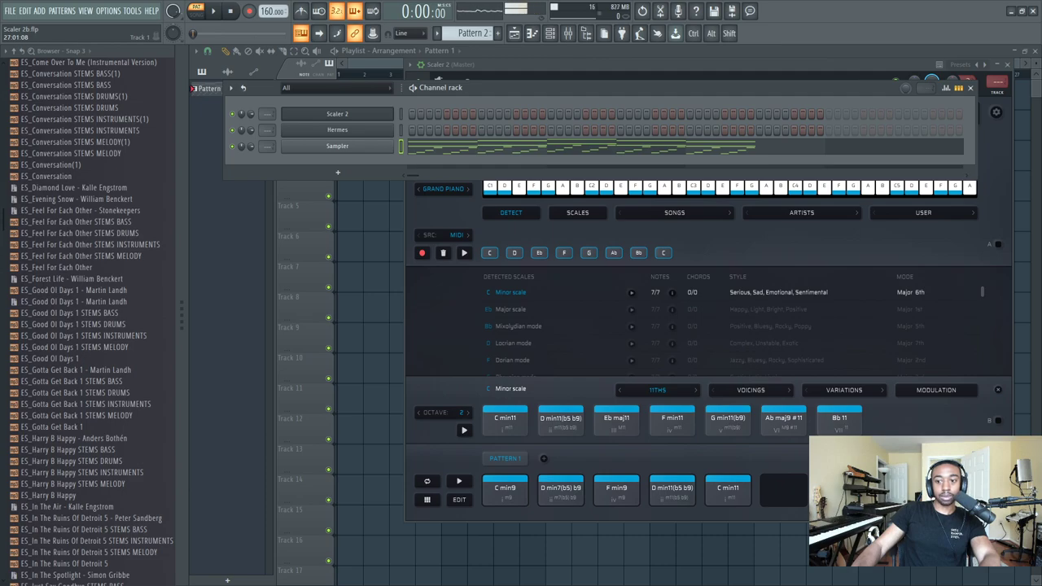
drag(368, 145, 366, 134)
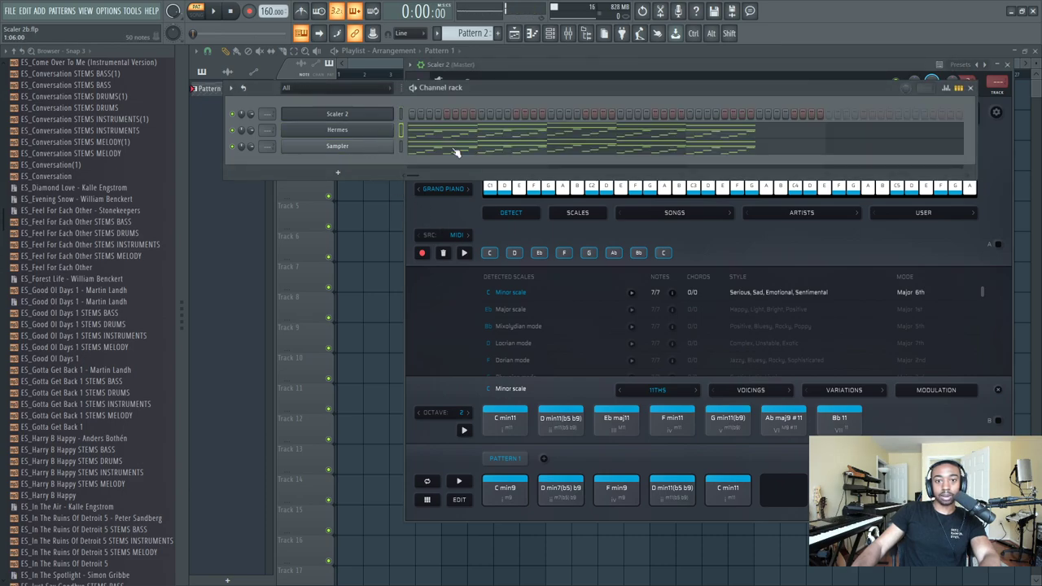
key(ctrl+z)
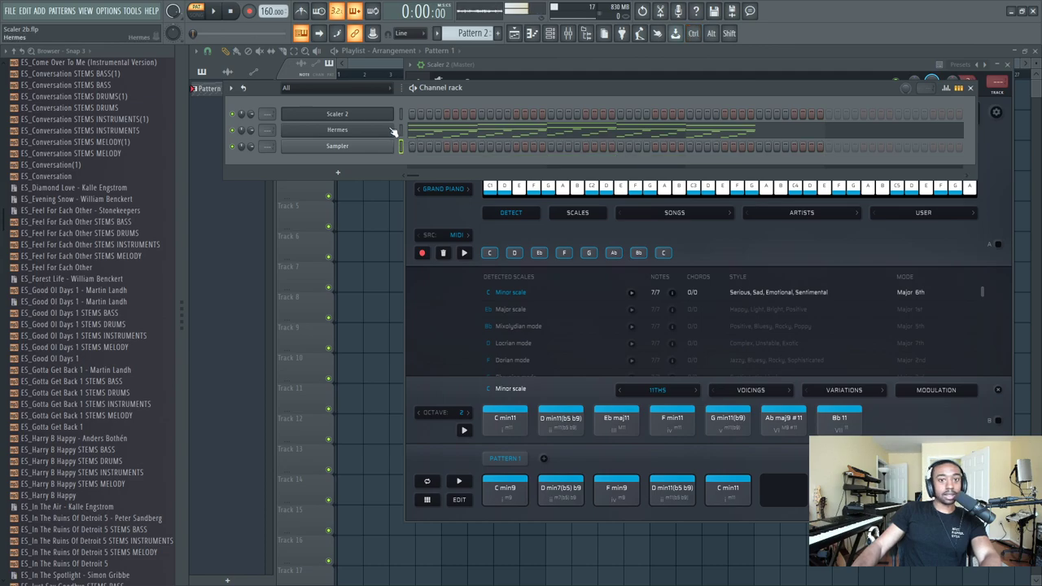
- Play the Hermes chord notes in its piano roll and transpose them down an octave
click(389, 132)
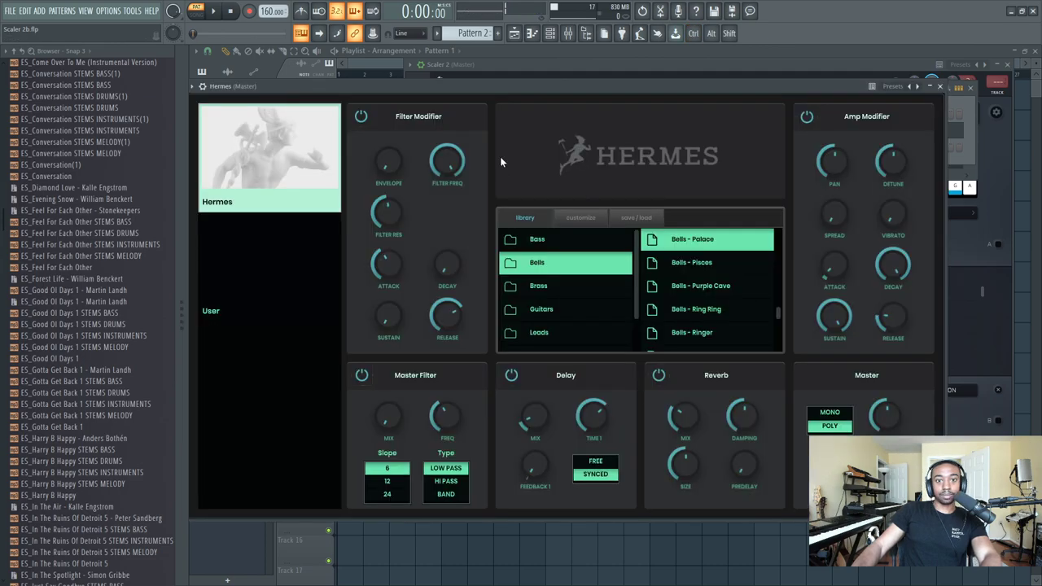
click(940, 88)
click(430, 130)
key(space)
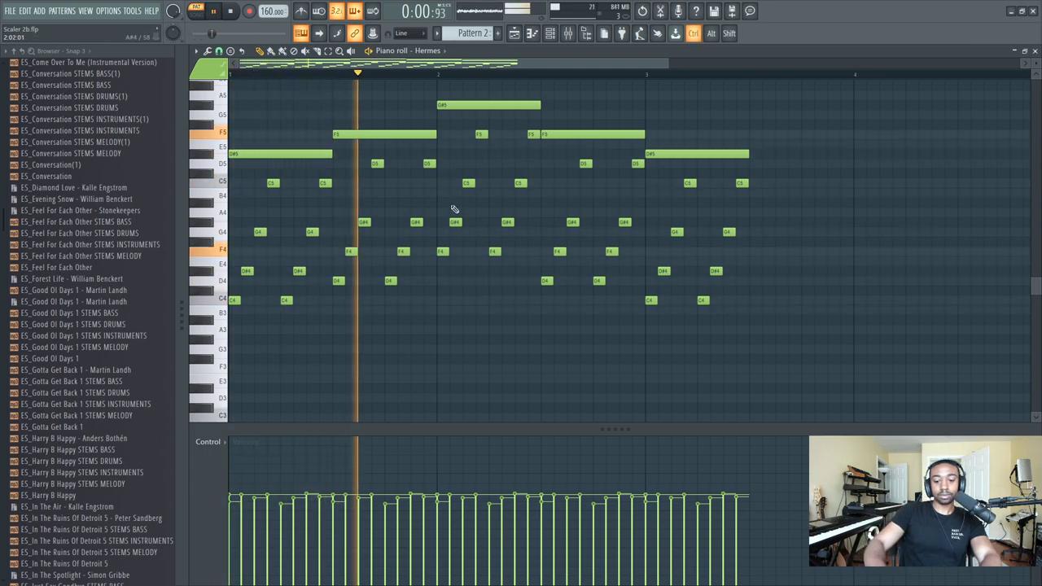
key(ctrl+z)
scroll(465, 217, down, 4)
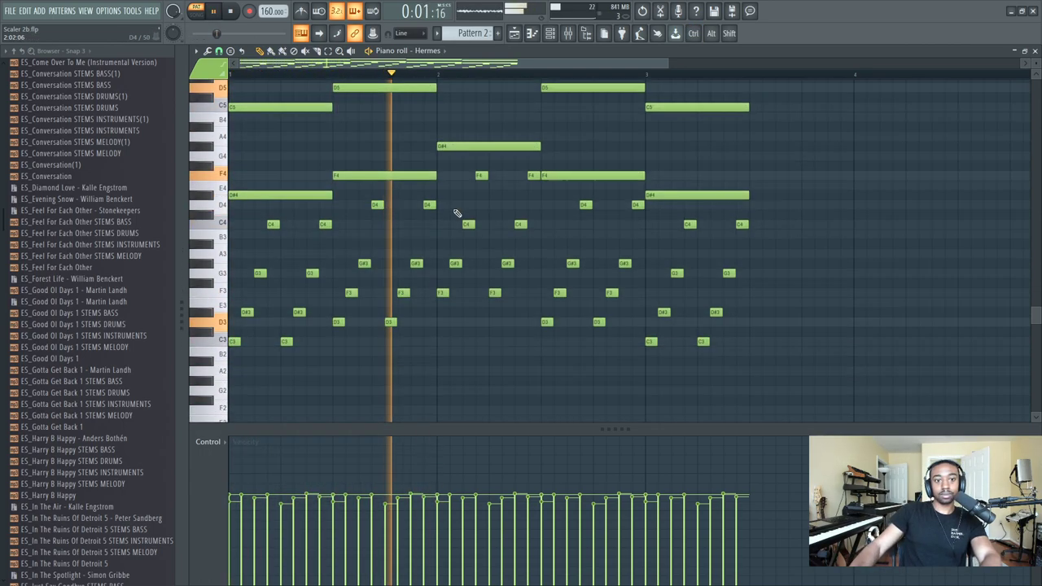
key(space)
- Reopen the Hermes piano roll and audition the chords at 160 BPM
click(1035, 50)
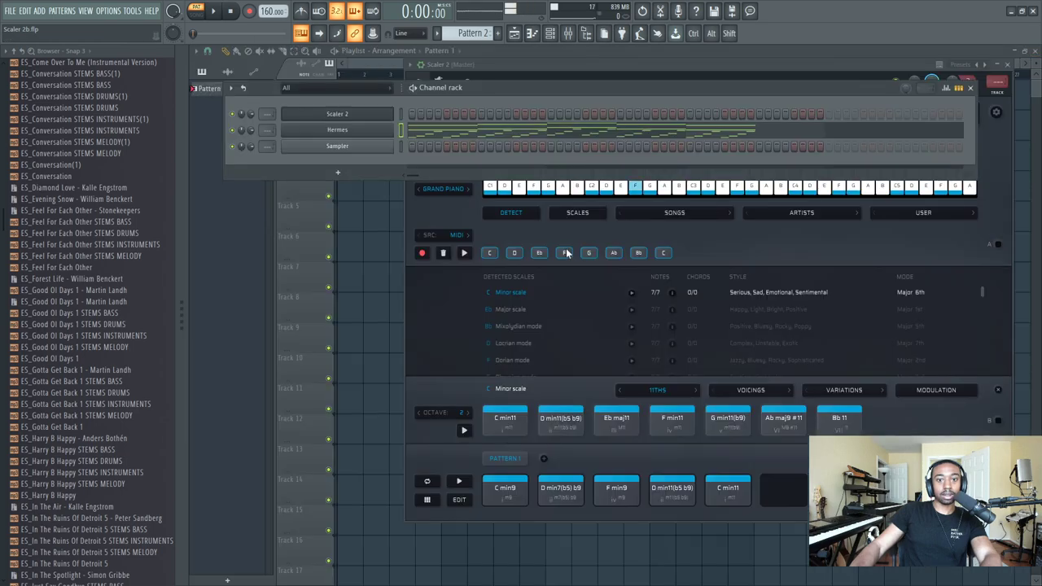
click(927, 348)
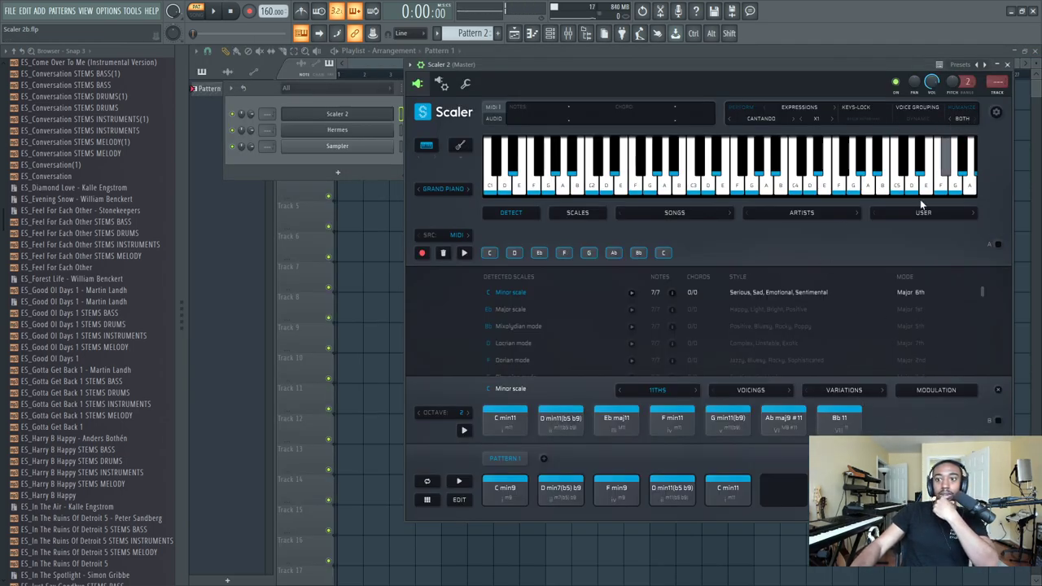
click(354, 137)
click(450, 134)
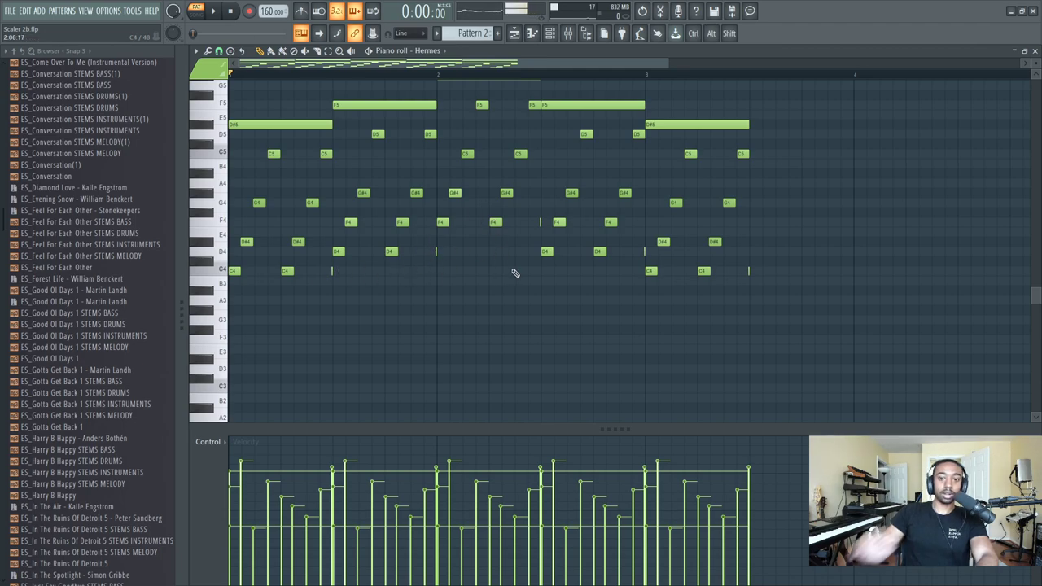
key(space)
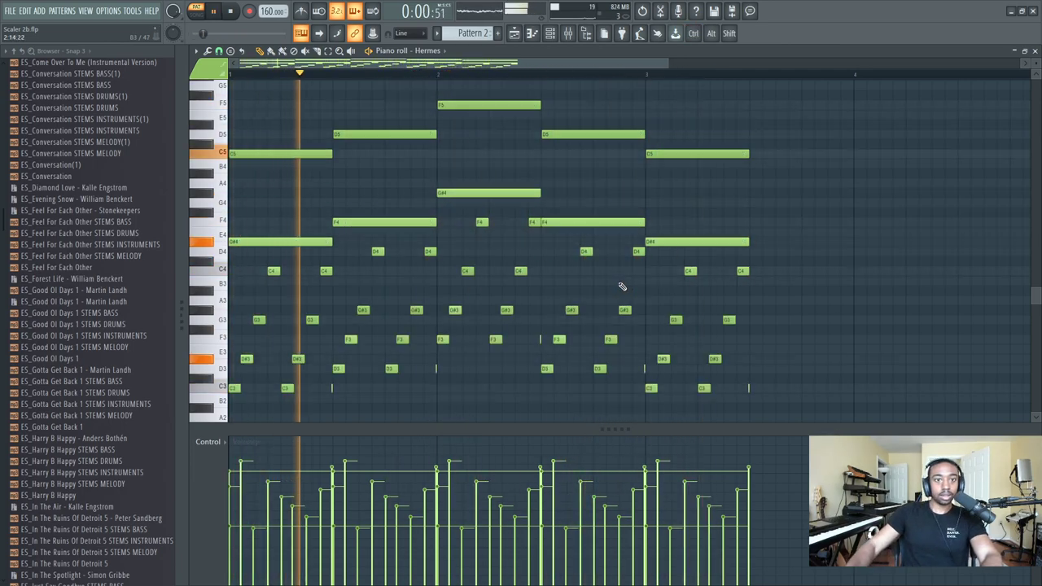
key(space)
- Lower the project tempo to 130 BPM and replay the chords
scroll(269, 11, down, 1)
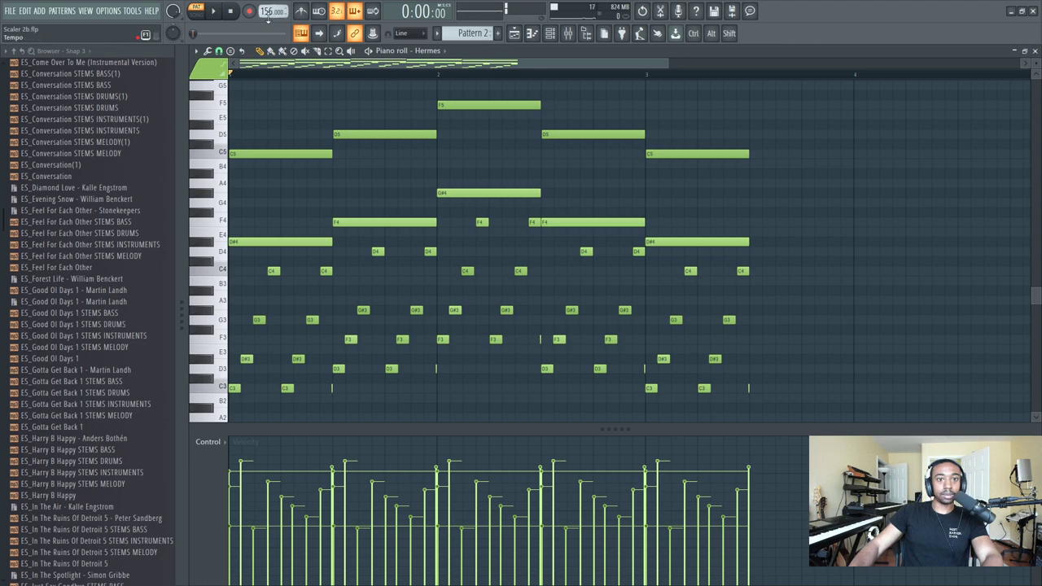
drag(269, 12, 269, 49)
key(space)
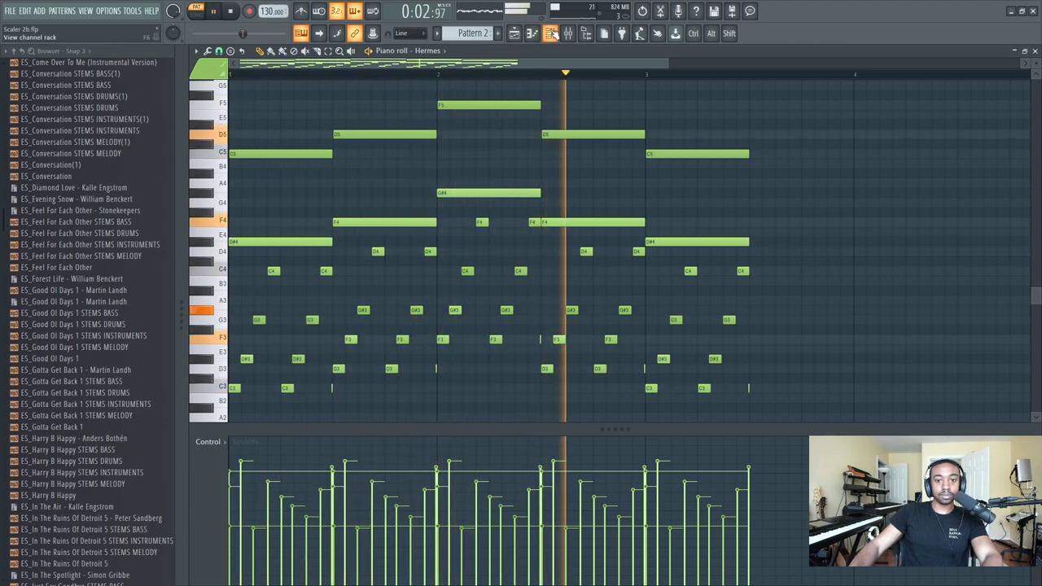
key(space)
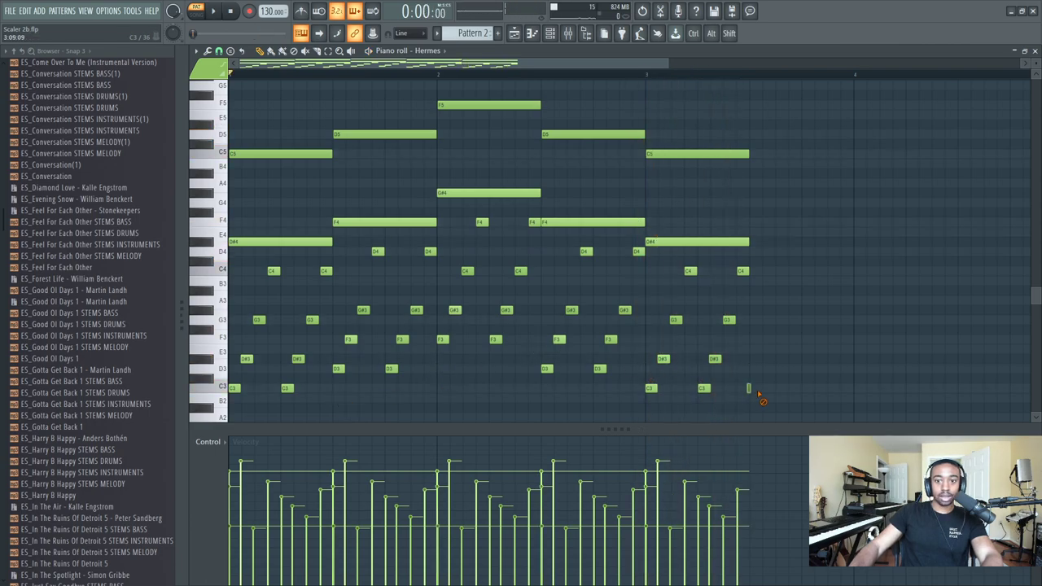
- Load the Bells - Winter Soul preset on the Hermes instrument
click(1034, 50)
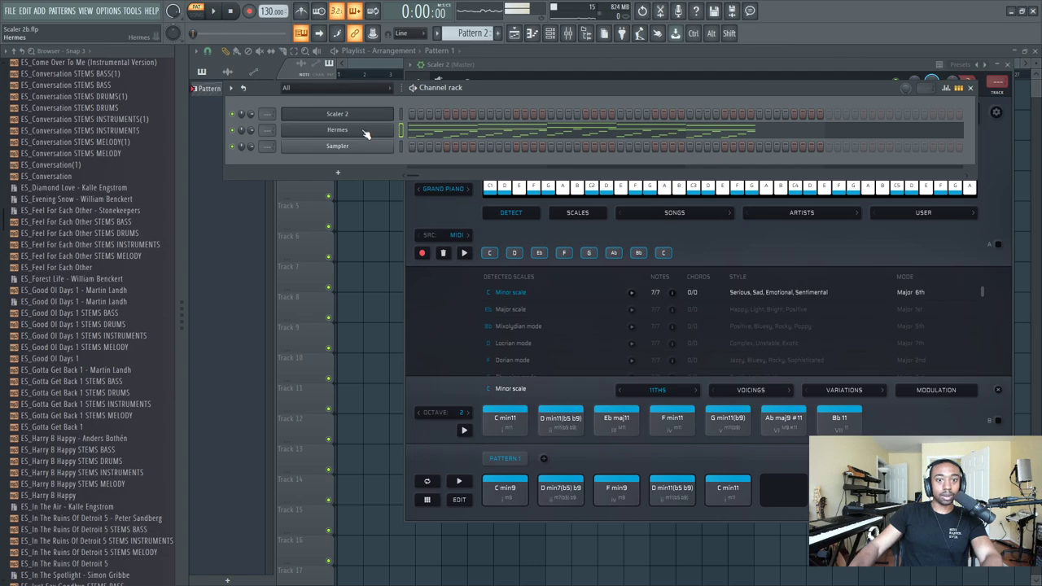
click(337, 130)
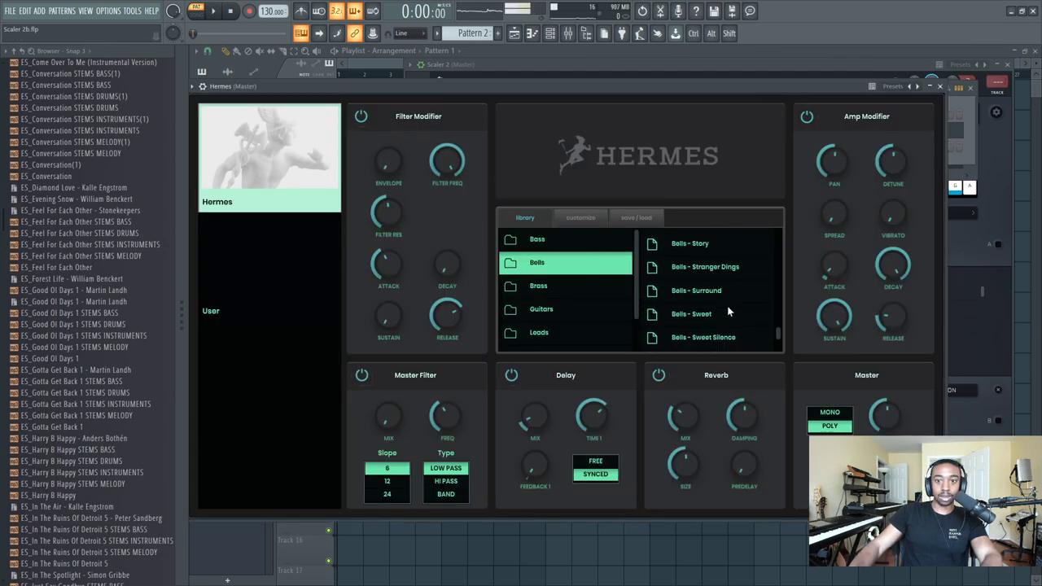
scroll(719, 278, down, 5)
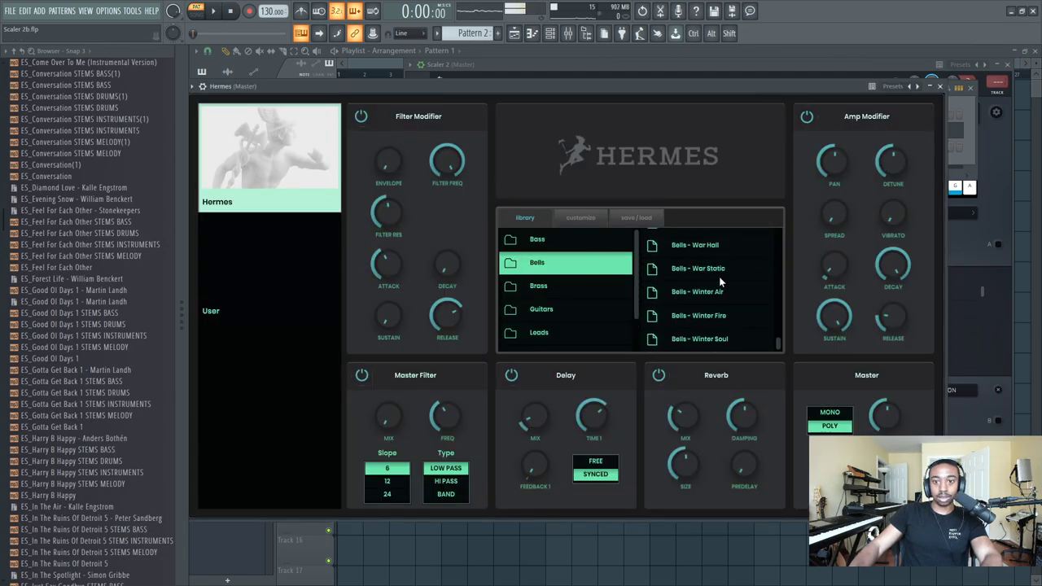
click(717, 340)
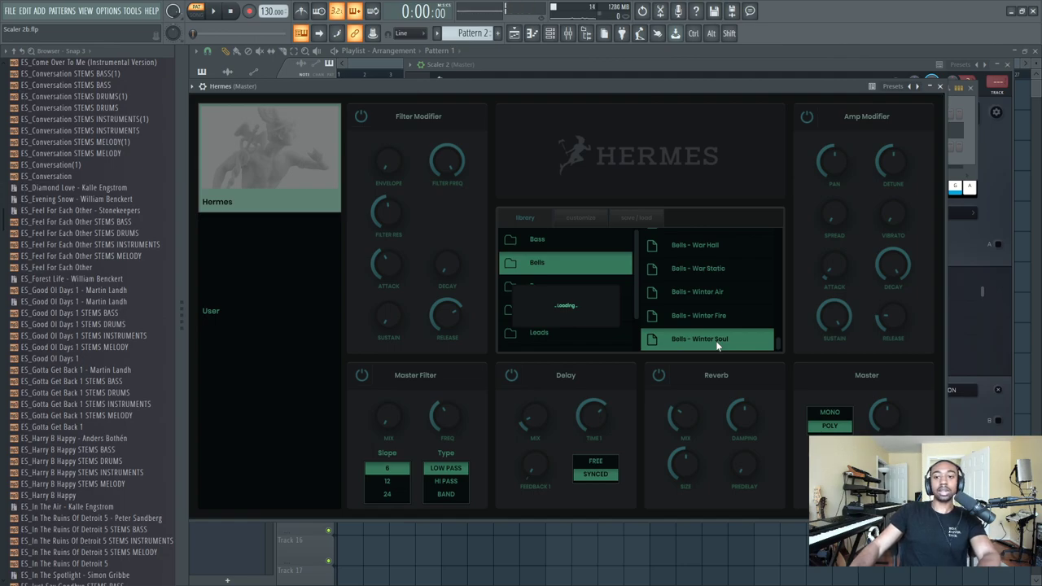
scroll(743, 281, up, 5)
scroll(743, 280, up, 5)
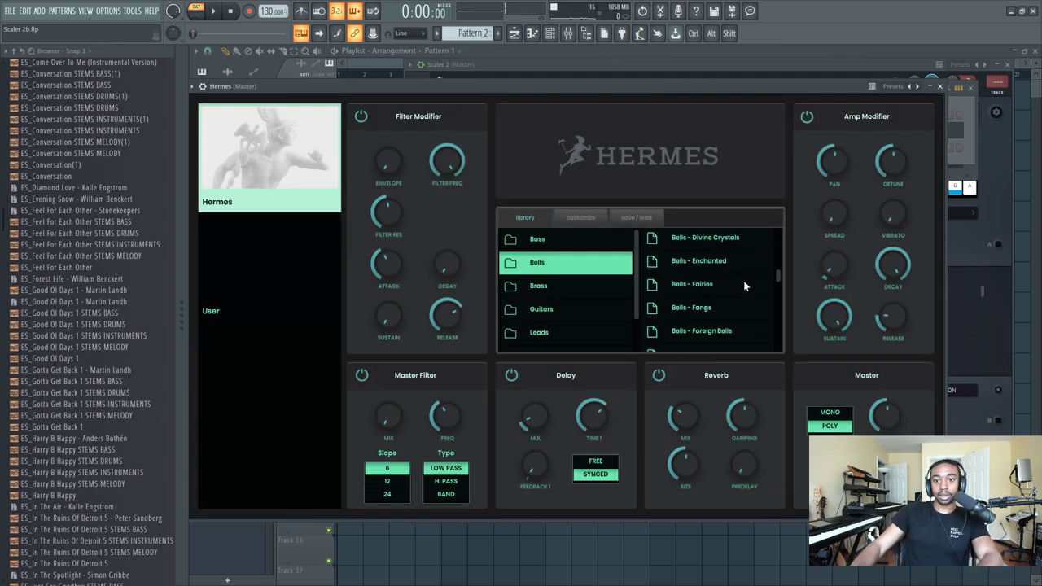
click(941, 87)
- Audition Winter Soul on the chords, then switch Hermes to the Bells - Full preset
click(375, 133)
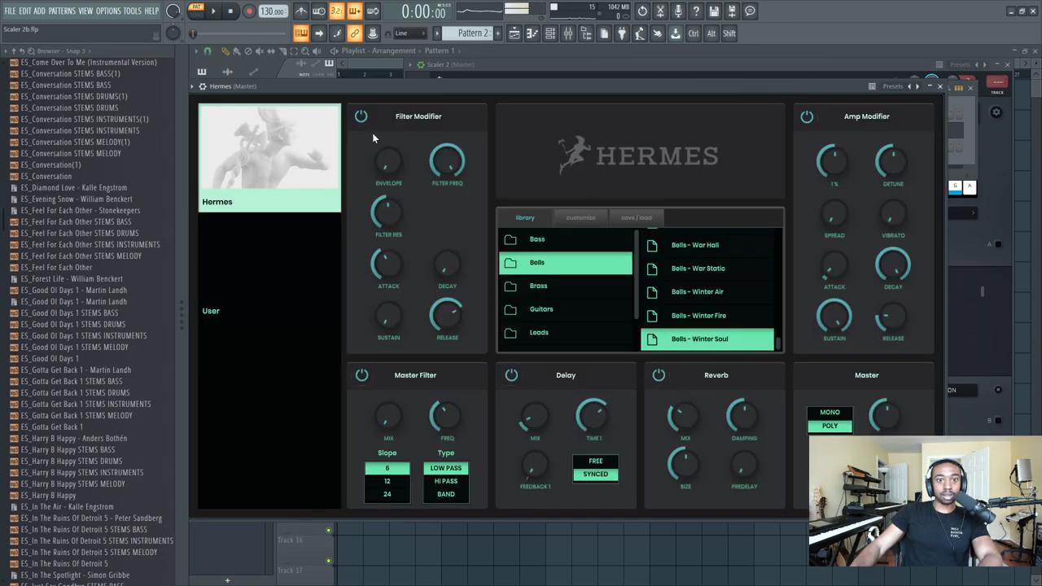
click(940, 87)
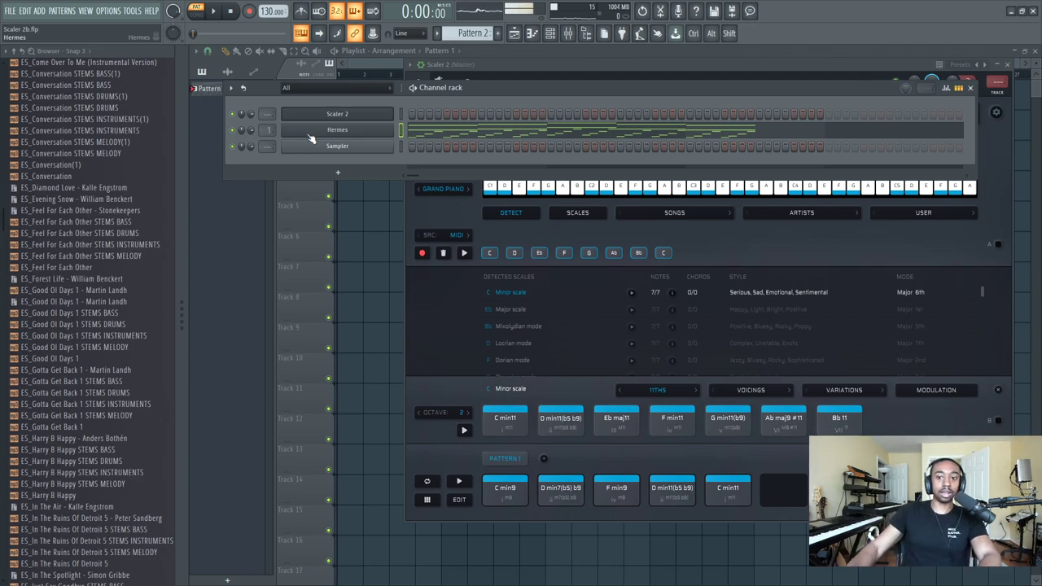
click(368, 133)
key(space)
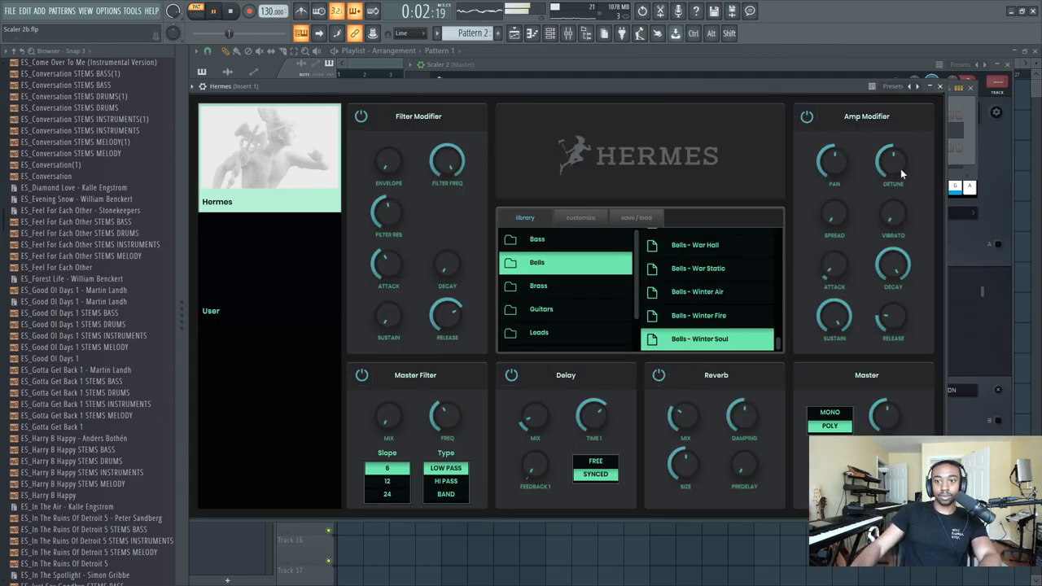
key(space)
scroll(713, 276, up, 5)
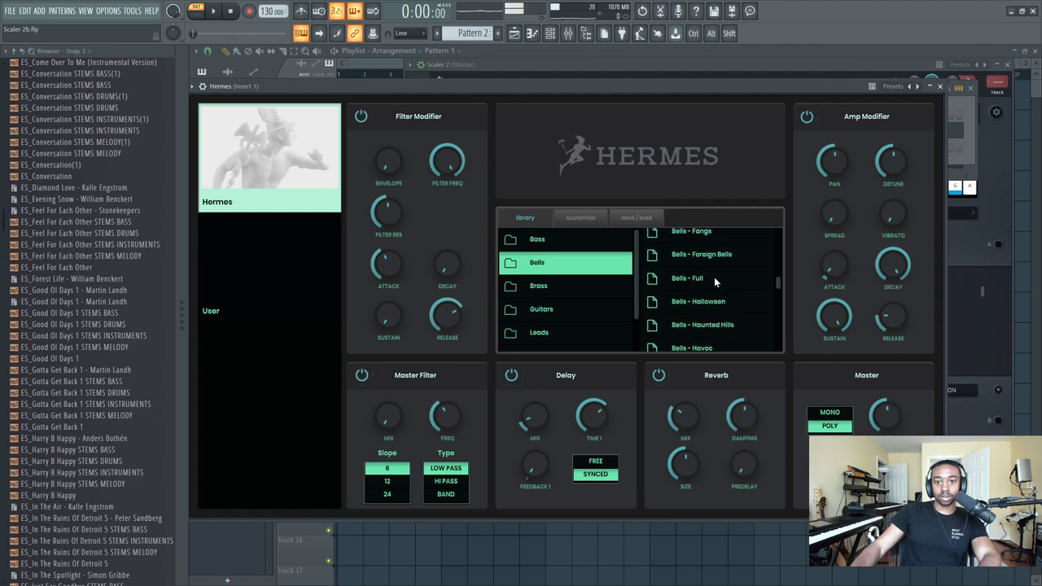
click(714, 277)
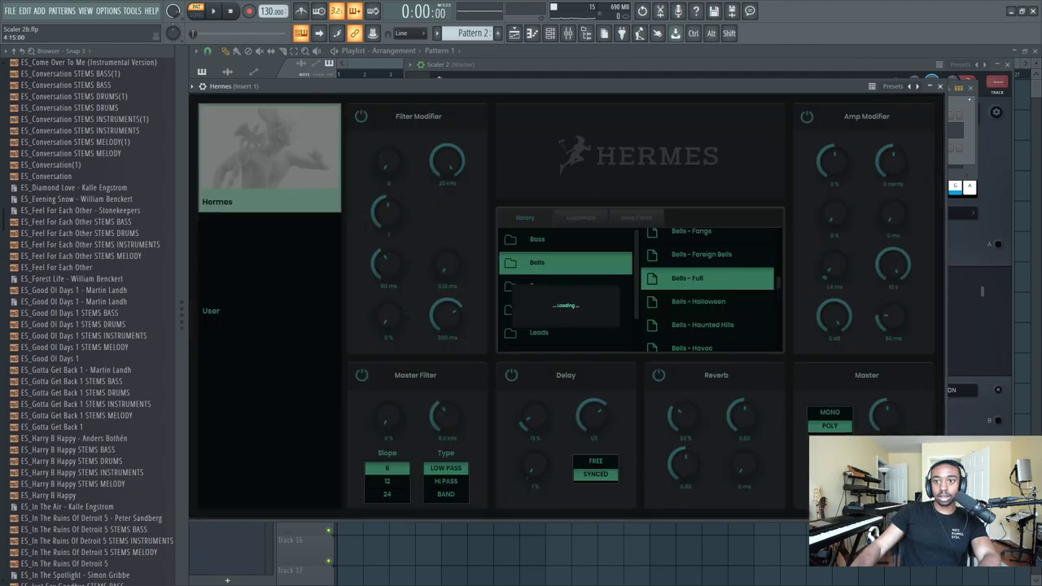
key(F6)
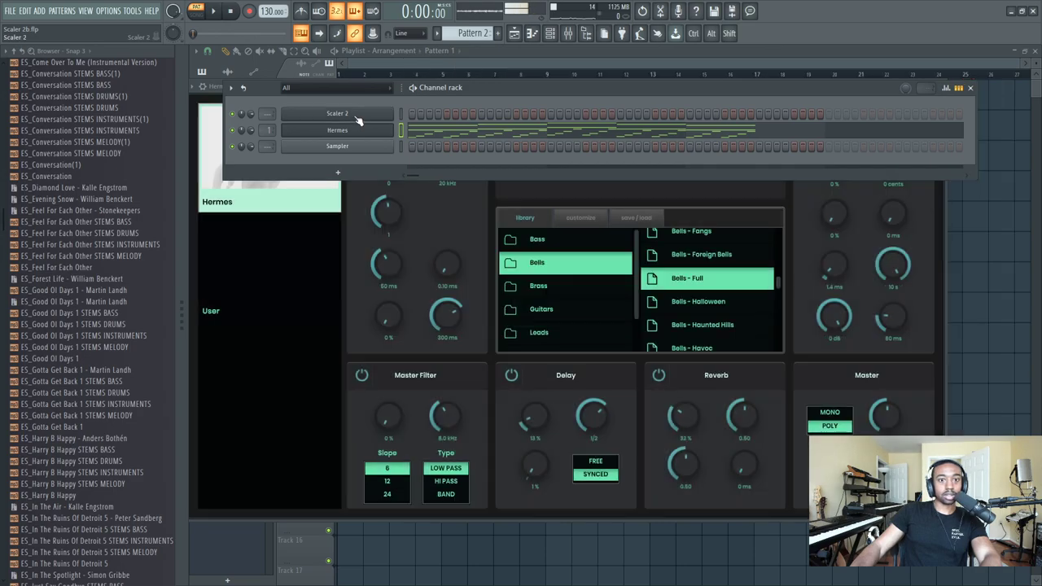
- Play back the Scaler 2 pattern's chords from its piano roll
click(358, 120)
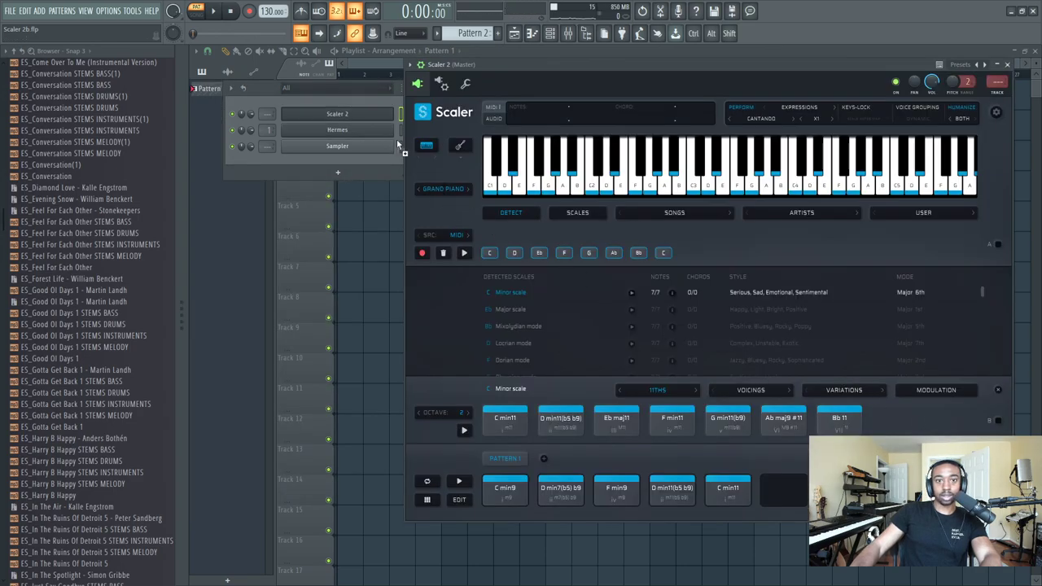
click(374, 116)
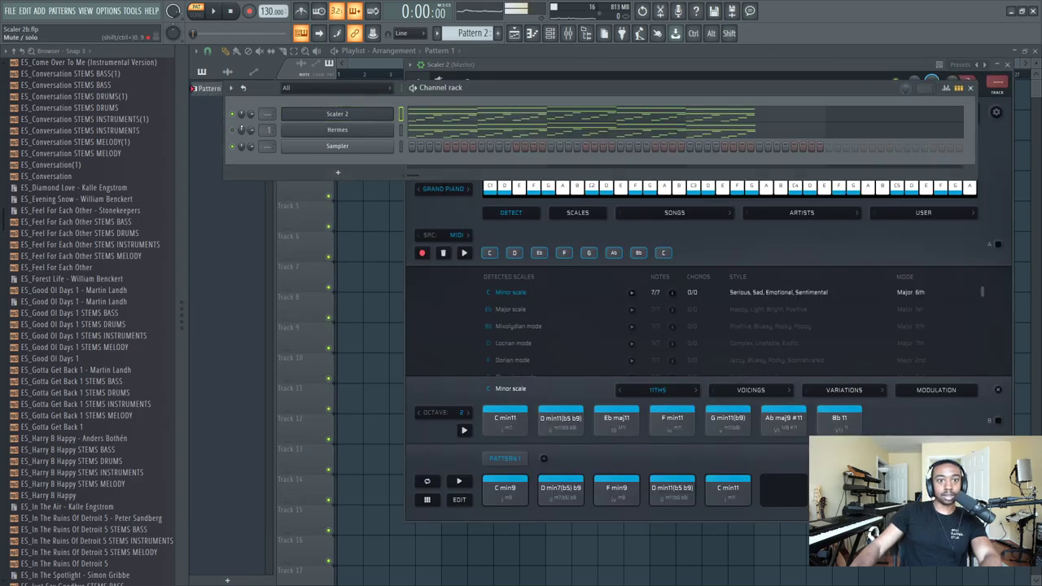
click(412, 113)
key(space)
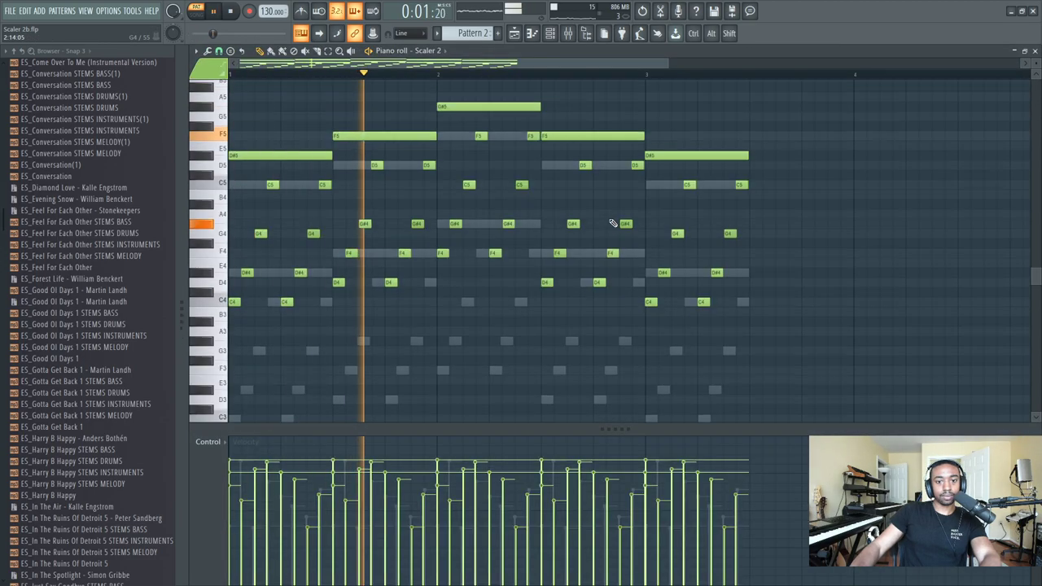
scroll(613, 223, up, 3)
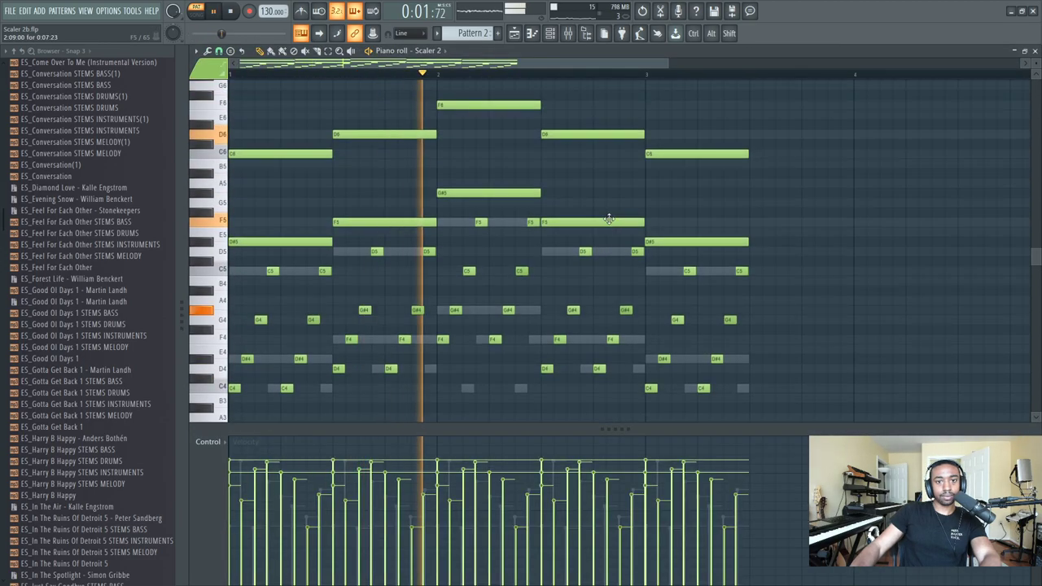
key(space)
key(space)
click(1034, 50)
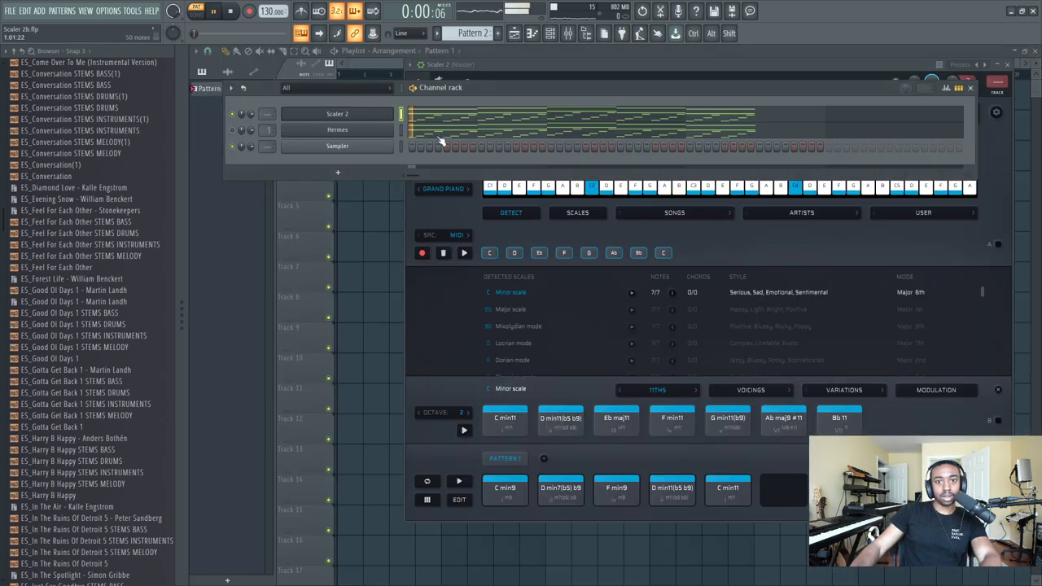
key(space)
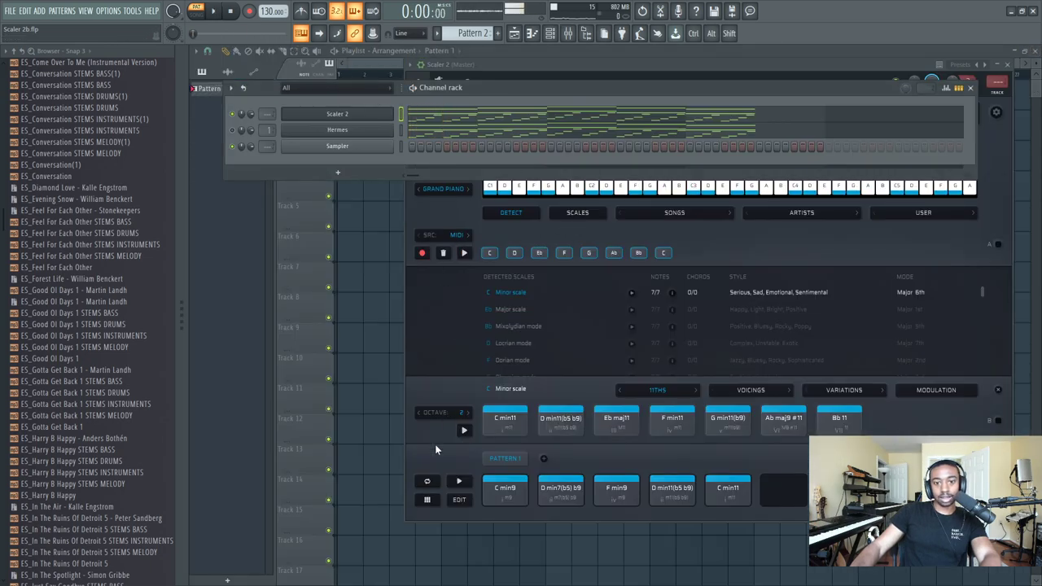
- Replay the pattern and move the Scaler 2 window down and left below the channel rack
click(437, 453)
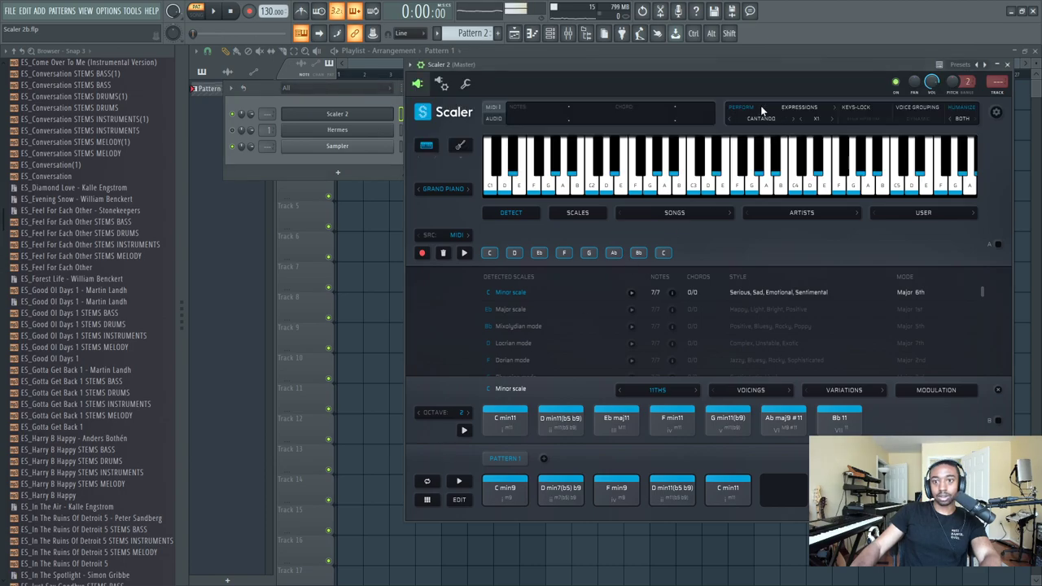
click(337, 167)
key(space)
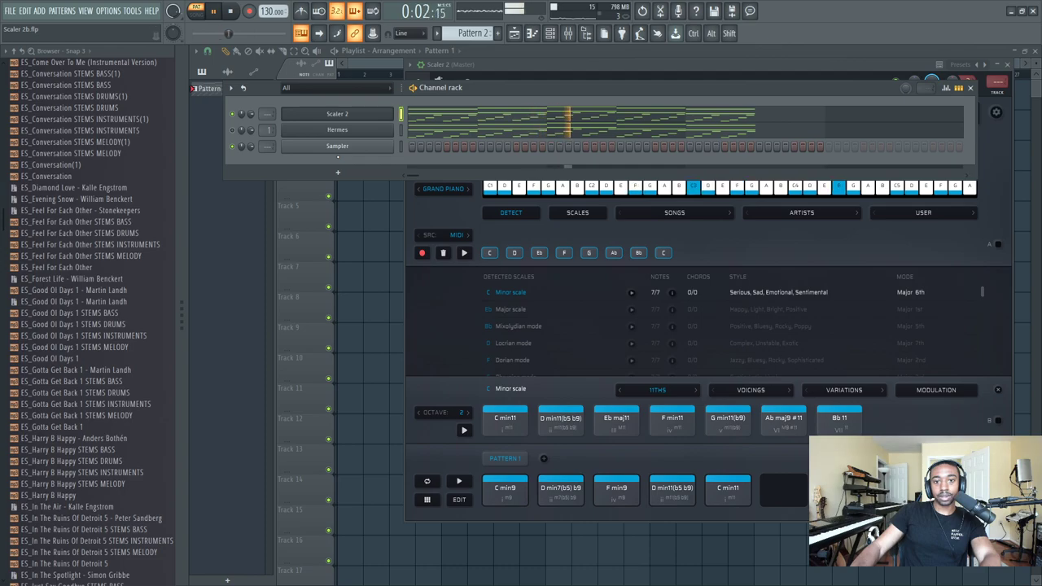
key(space)
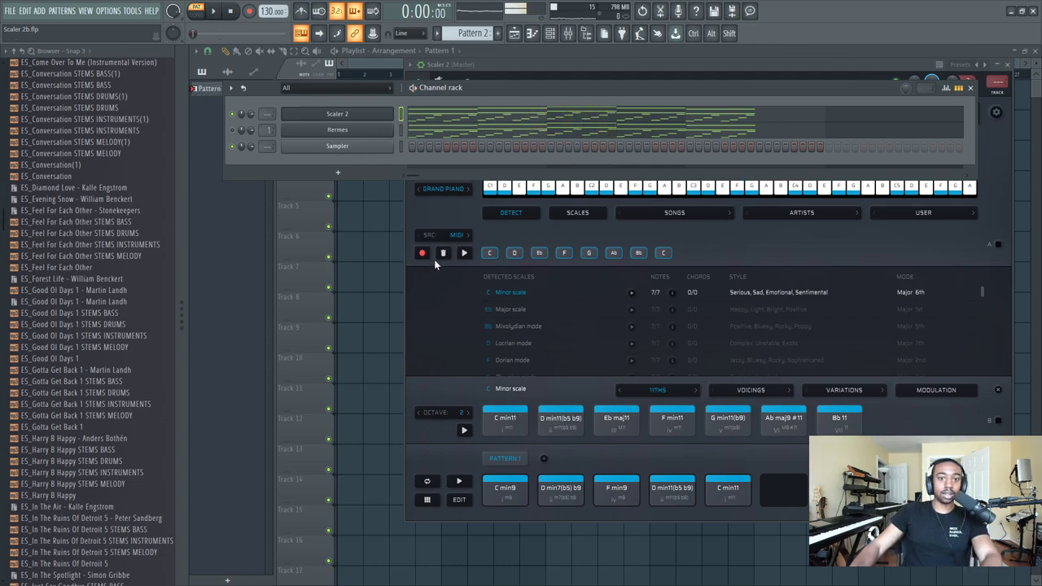
click(431, 396)
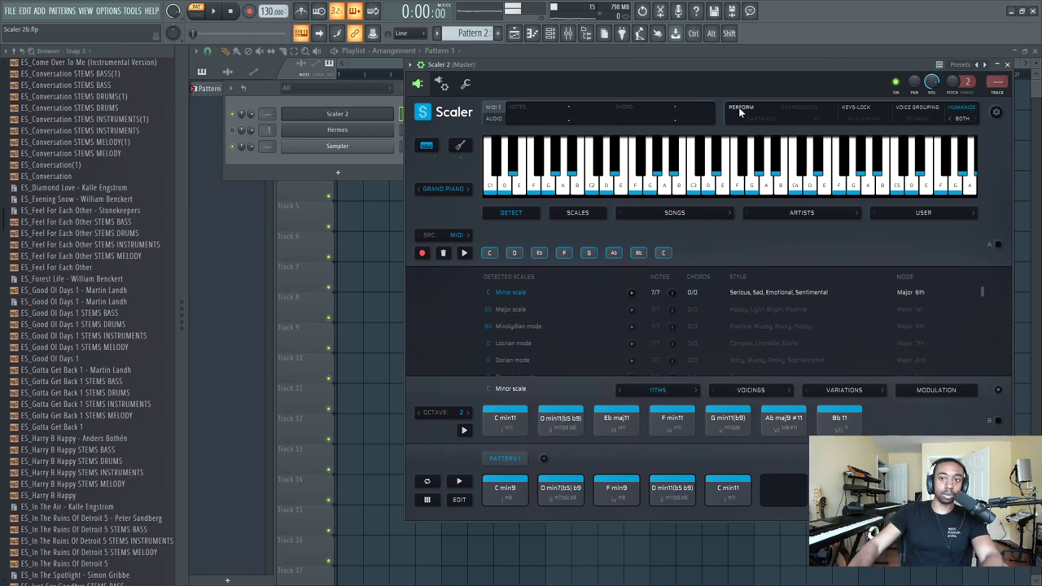
key(space)
drag(725, 63, 627, 185)
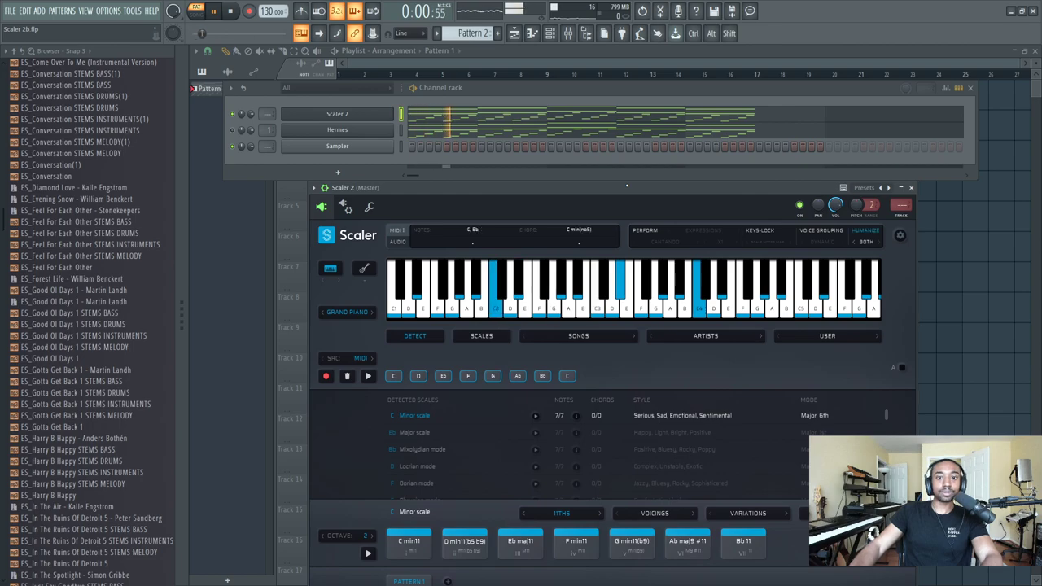
key(space)
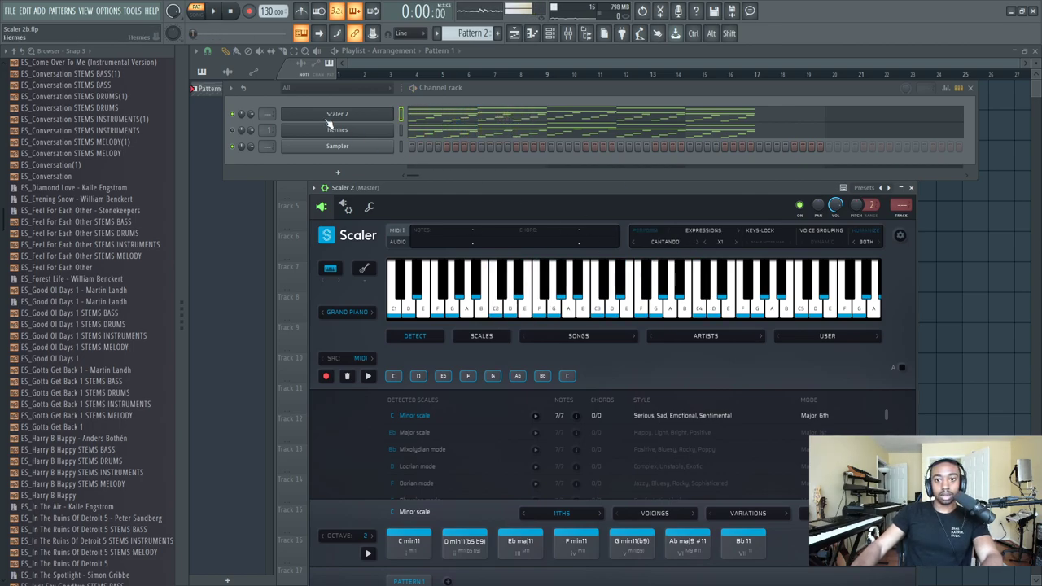
click(234, 115)
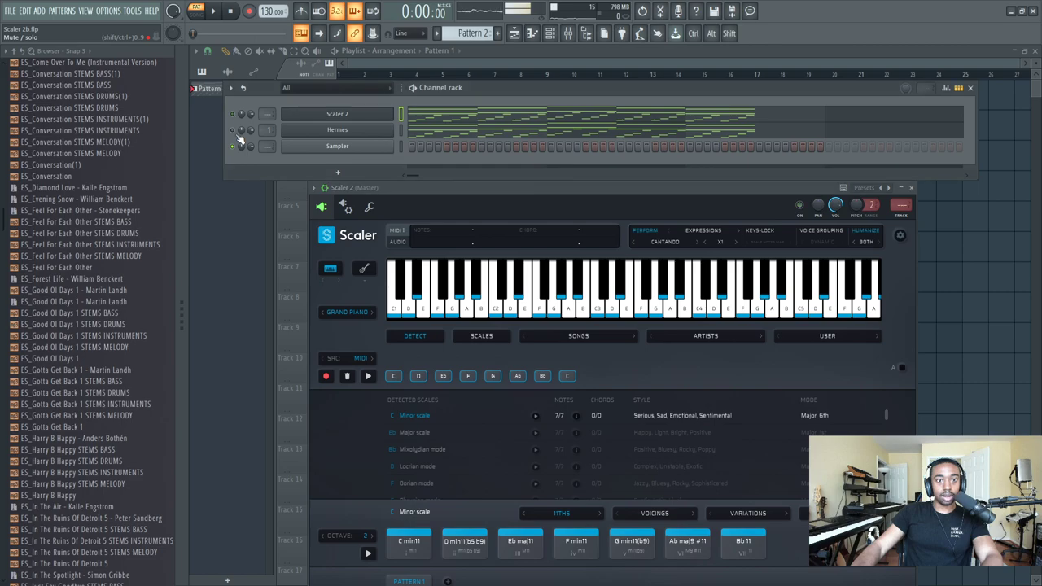
- Audition Hermes and raise its Spread amount slightly
click(334, 131)
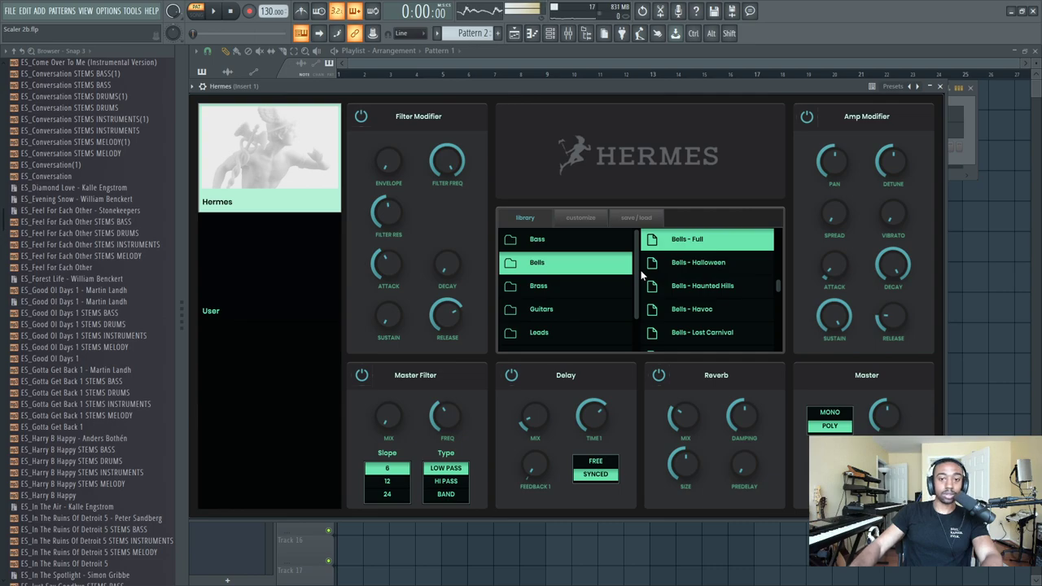
key(space)
drag(832, 214, 839, 195)
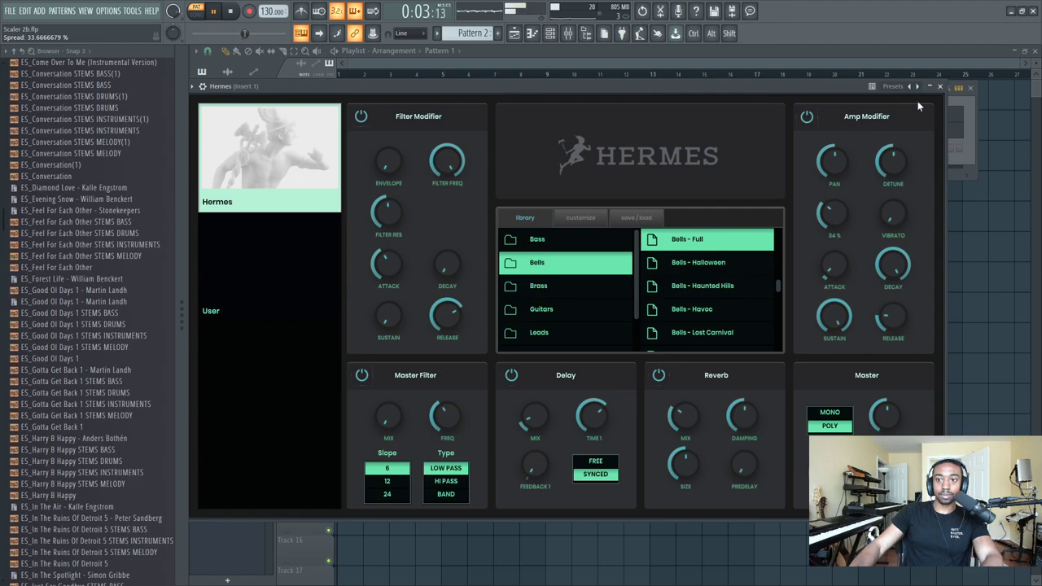
click(940, 86)
key(space)
- Switch to song mode, place Pattern 2 at the start of Track 1, and play it
key(F6)
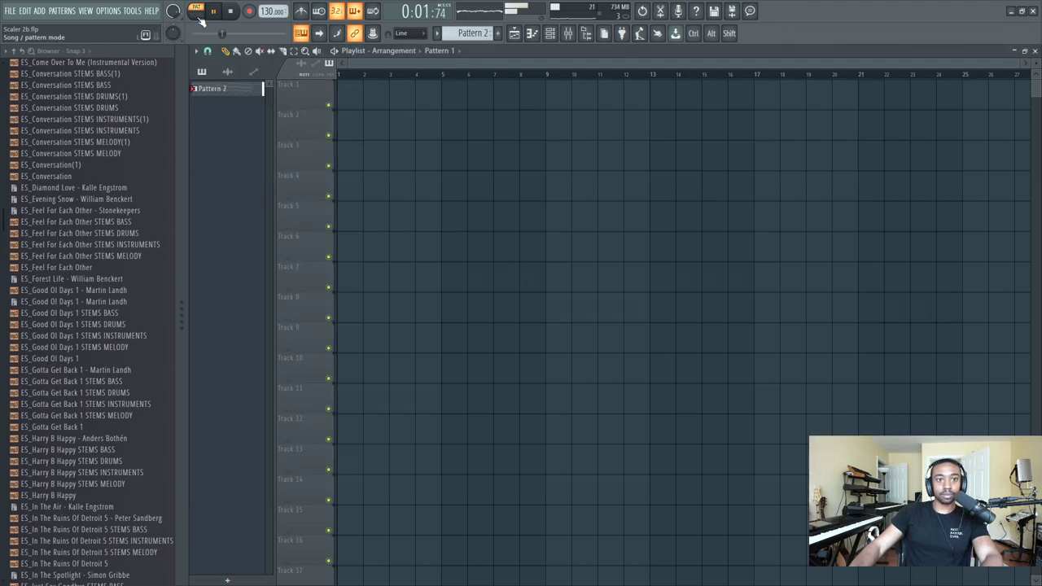
key(space)
key(l)
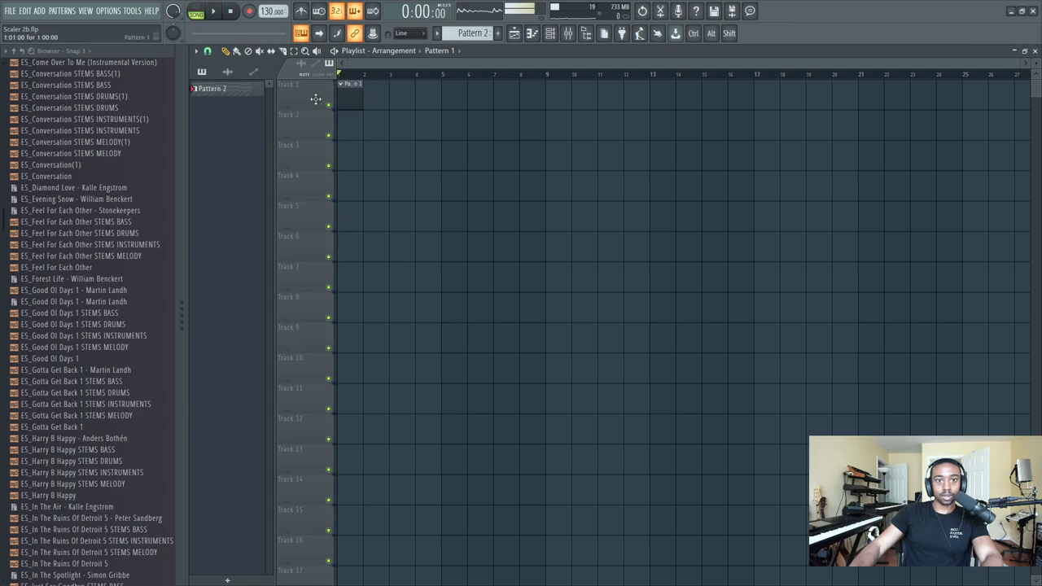
drag(212, 87, 340, 96)
key(space)
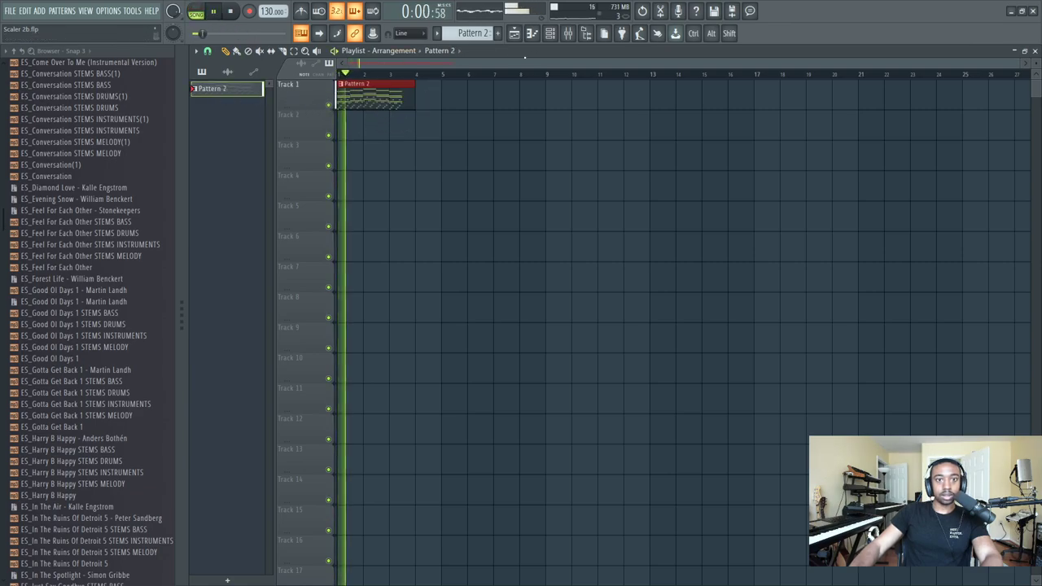
key(space)
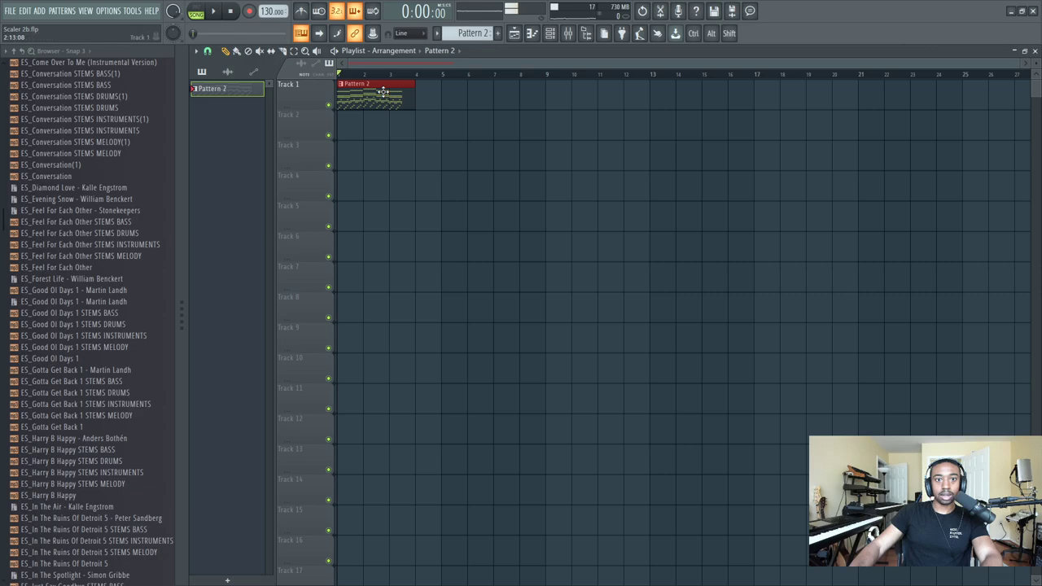
- Duplicate the bar 3 chord, then delete the notes in bars 3–4 of Pattern 2
double_click(383, 91)
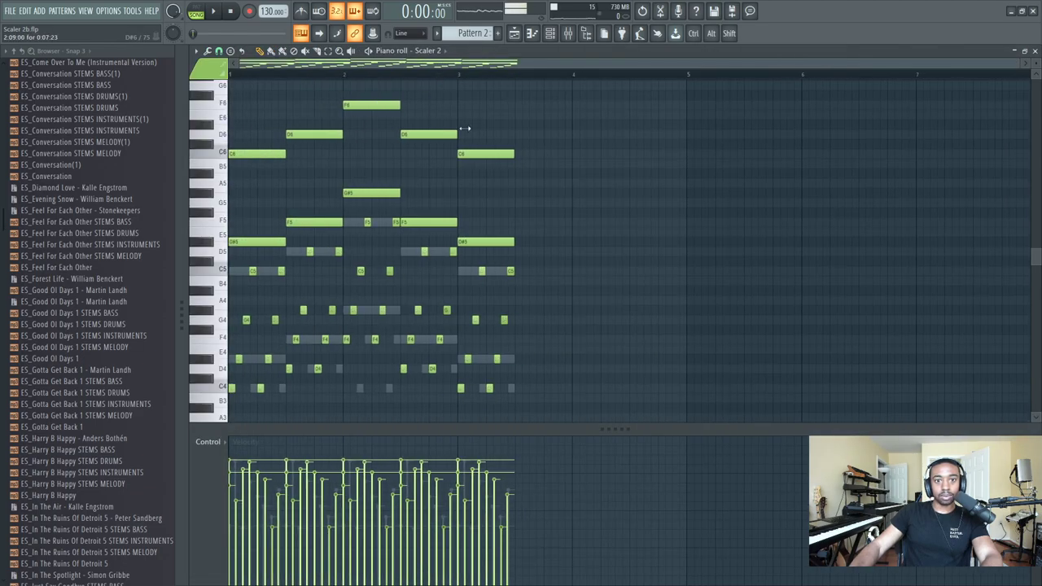
drag(522, 100, 458, 413)
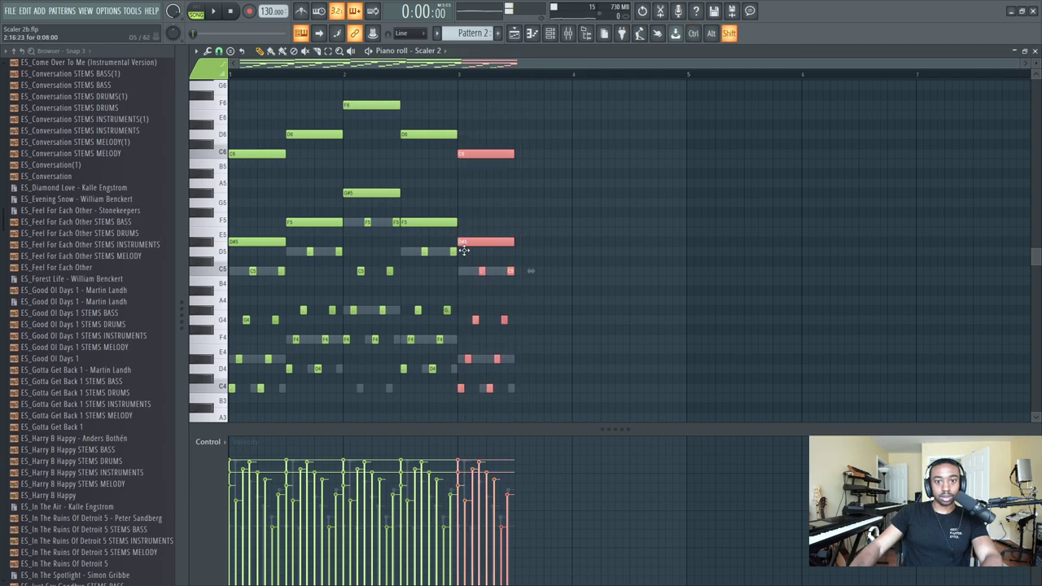
key(ctrl+b)
key(space)
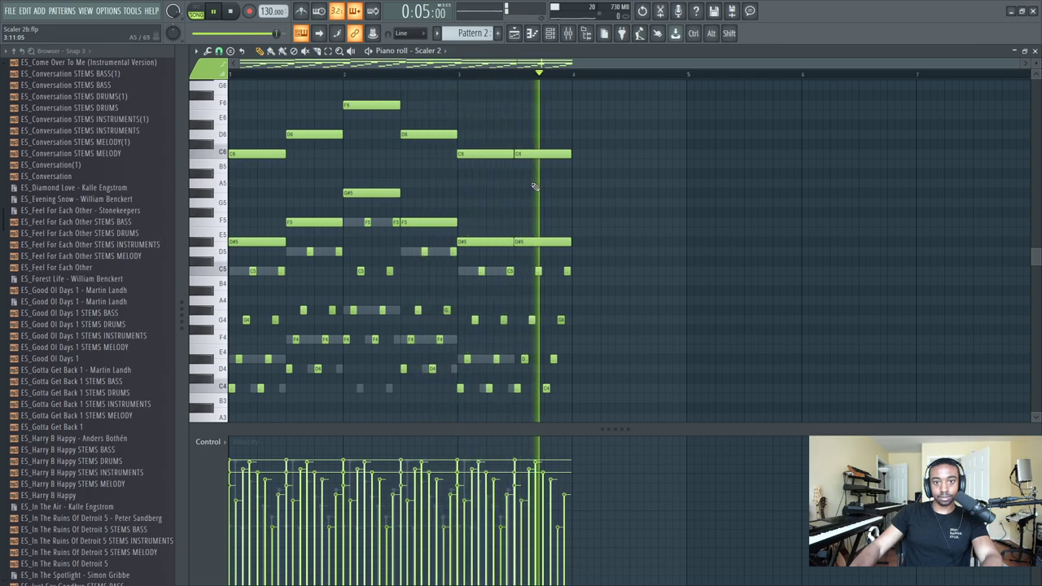
key(space)
drag(574, 101, 488, 392)
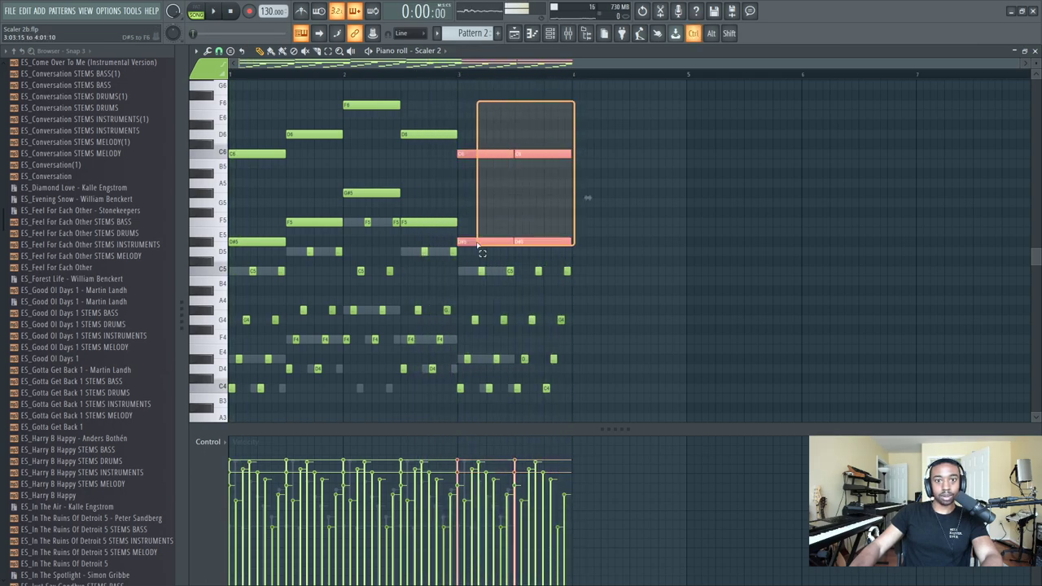
key(Delete)
key(space)
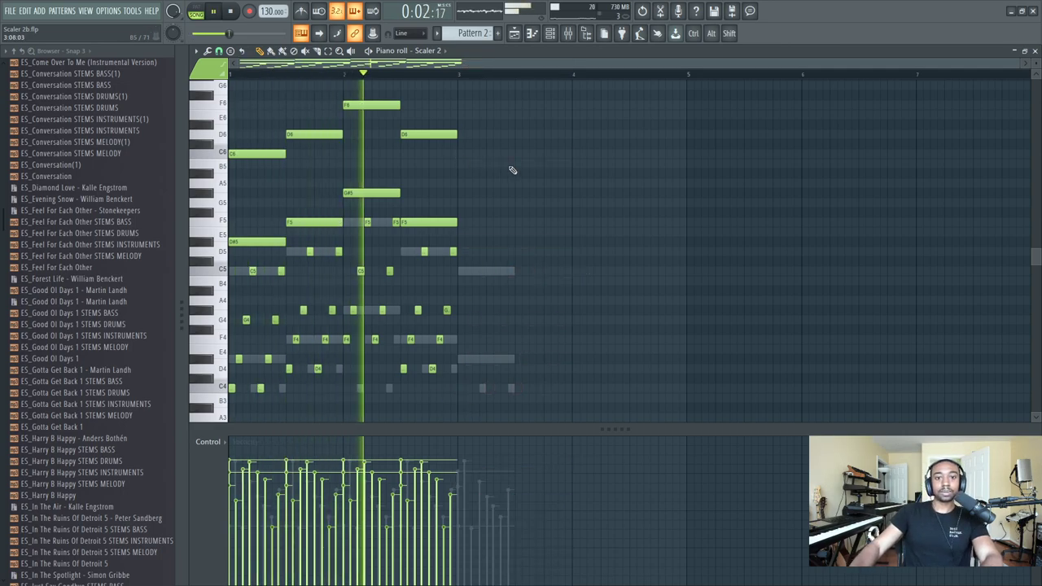
key(space)
- Stretch all Scaler 2 notes in Pattern 2 to double length and play them back
key(ctrl+a)
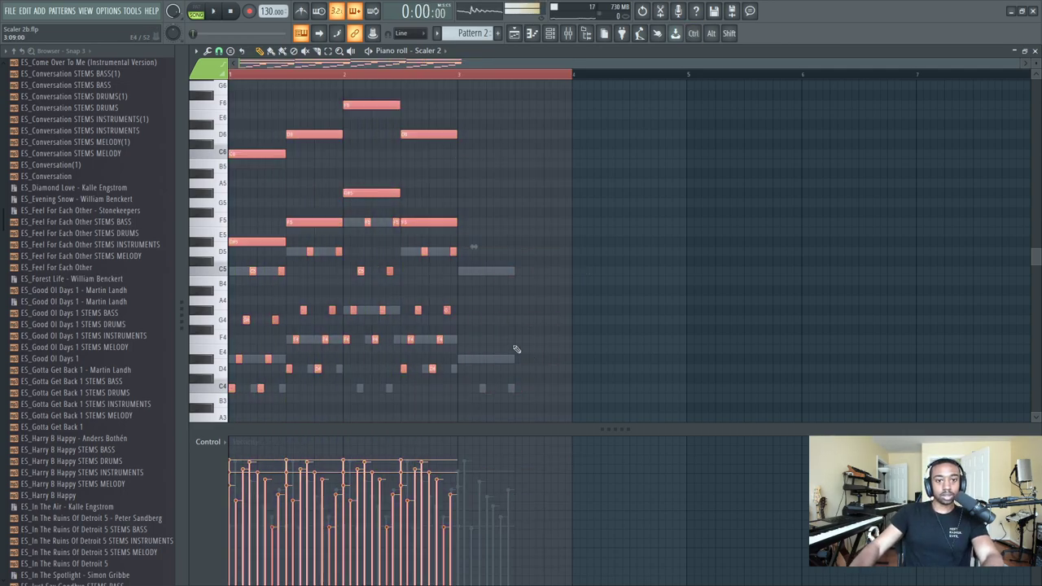
drag(473, 250, 702, 242)
key(ctrl+d)
key(space)
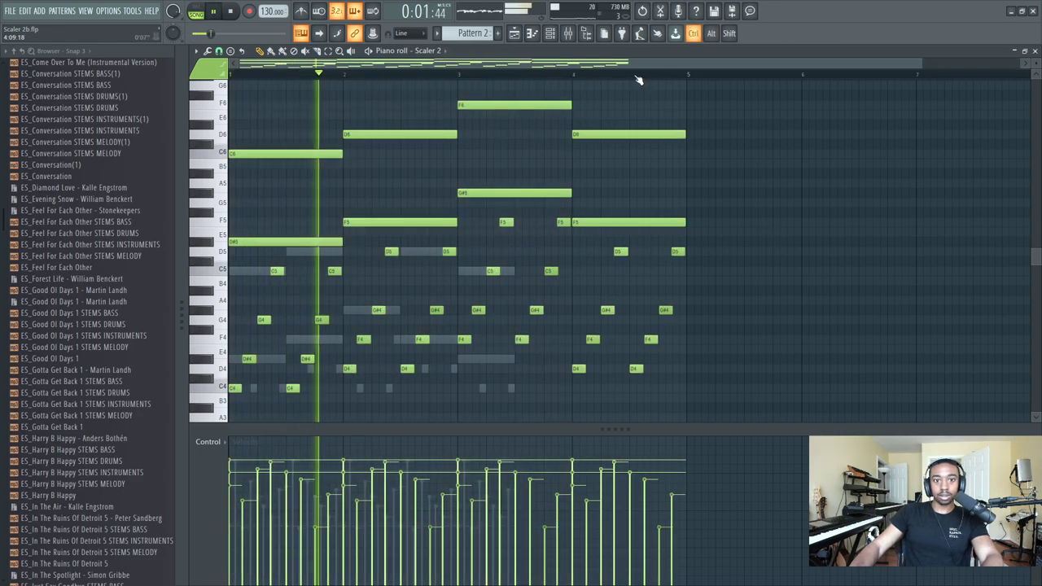
key(space)
click(550, 36)
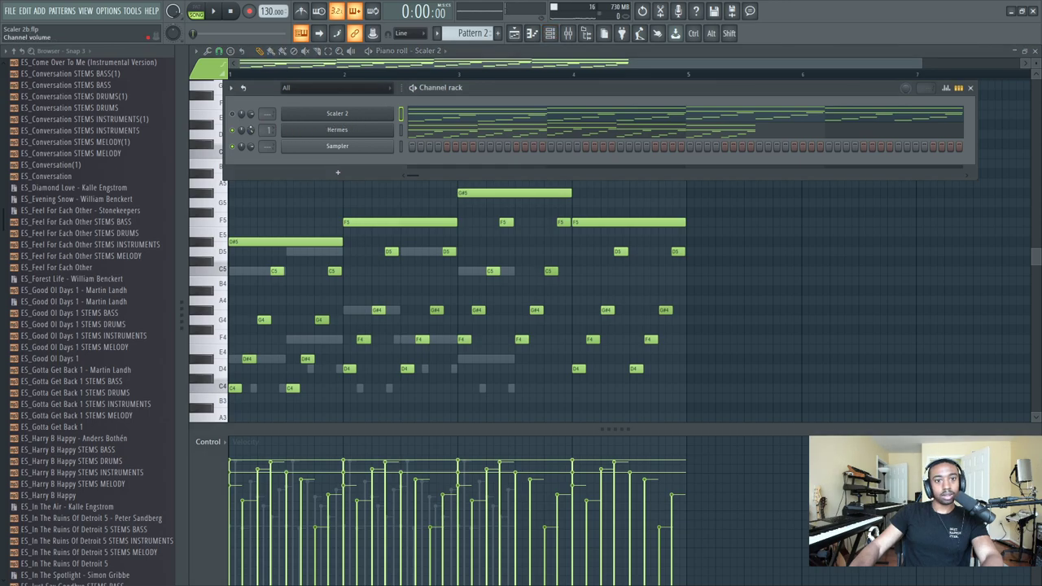
key(space)
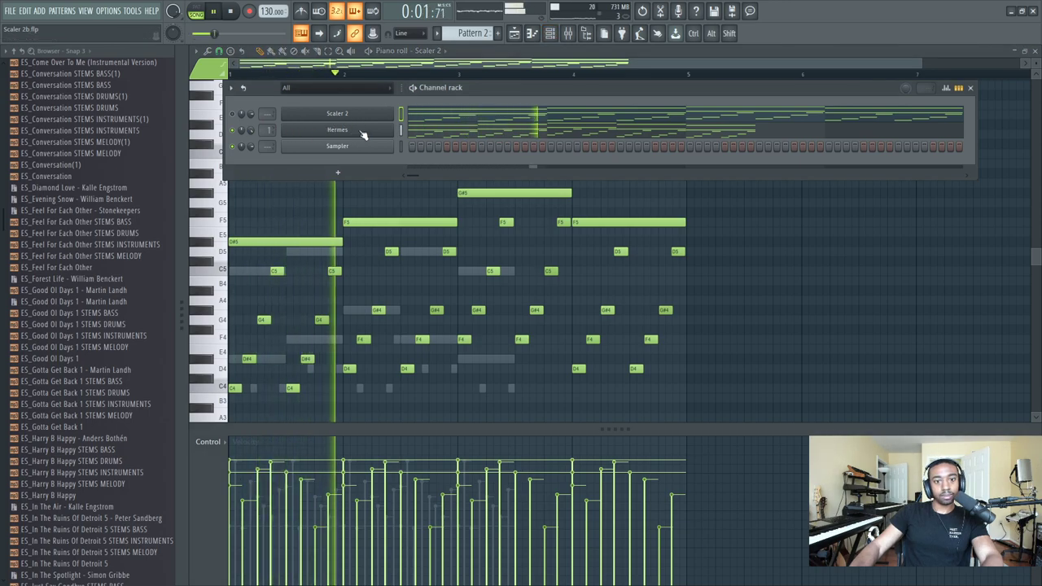
key(space)
- Close the Scaler 2 note editor and open the Hermes channel's notes
click(728, 298)
scroll(860, 159, down, 3)
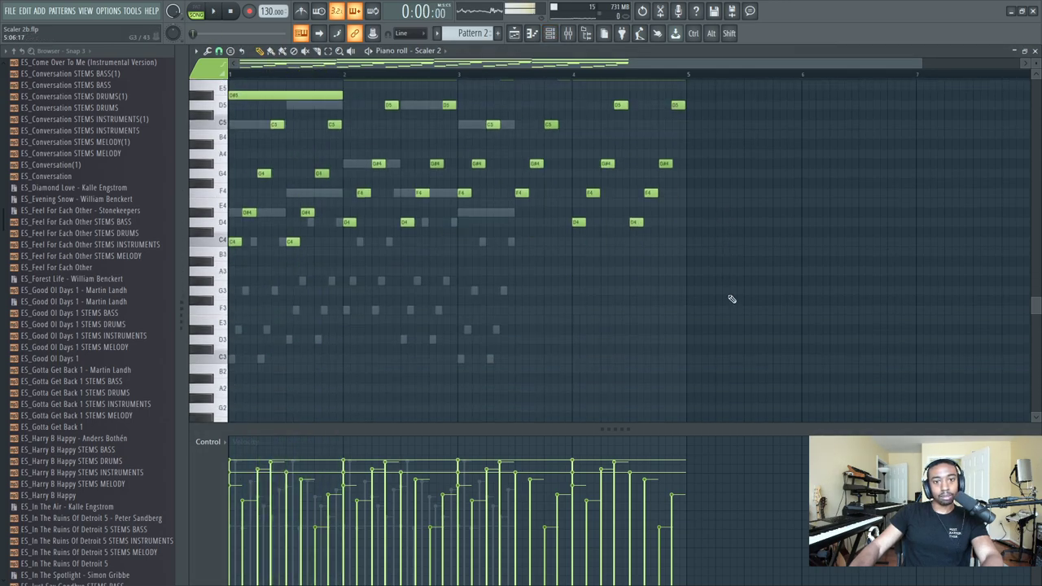
scroll(860, 158, down, 2)
scroll(860, 159, up, 1)
click(1035, 51)
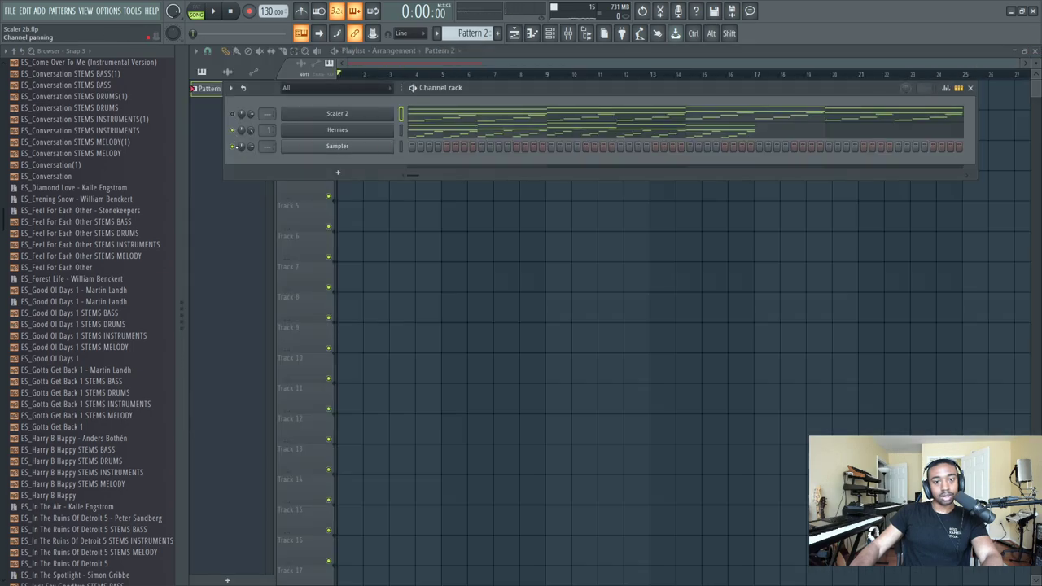
click(445, 134)
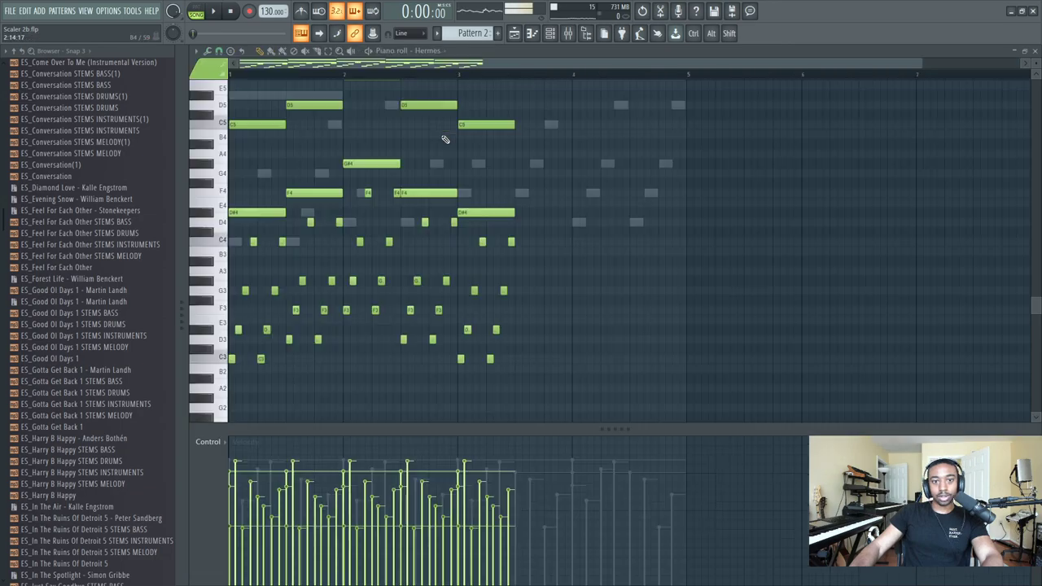
- Delete the Hermes bar 3 chord and double the length of the remaining notes
key(ctrl+a)
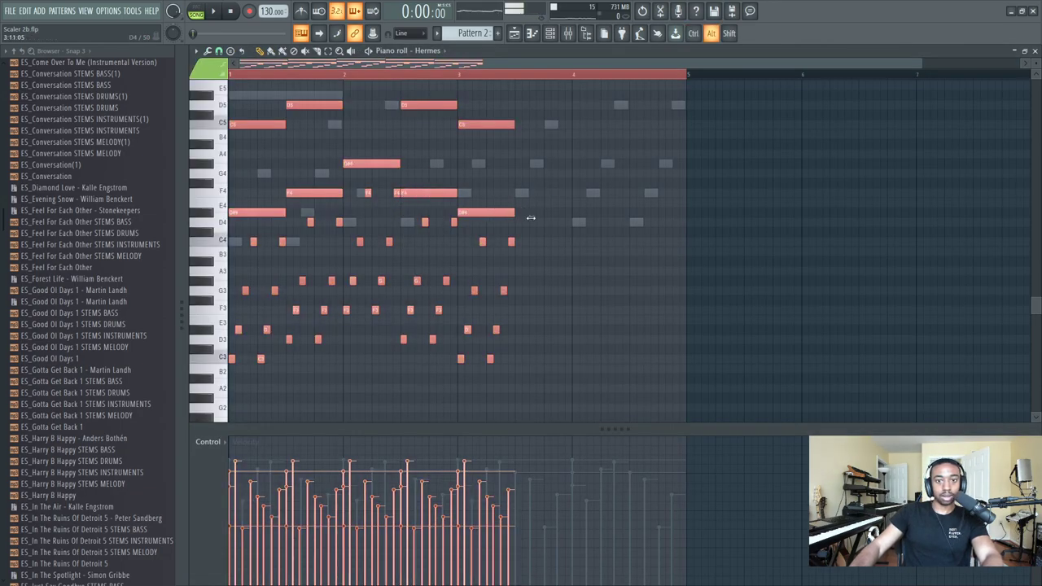
drag(564, 110, 461, 365)
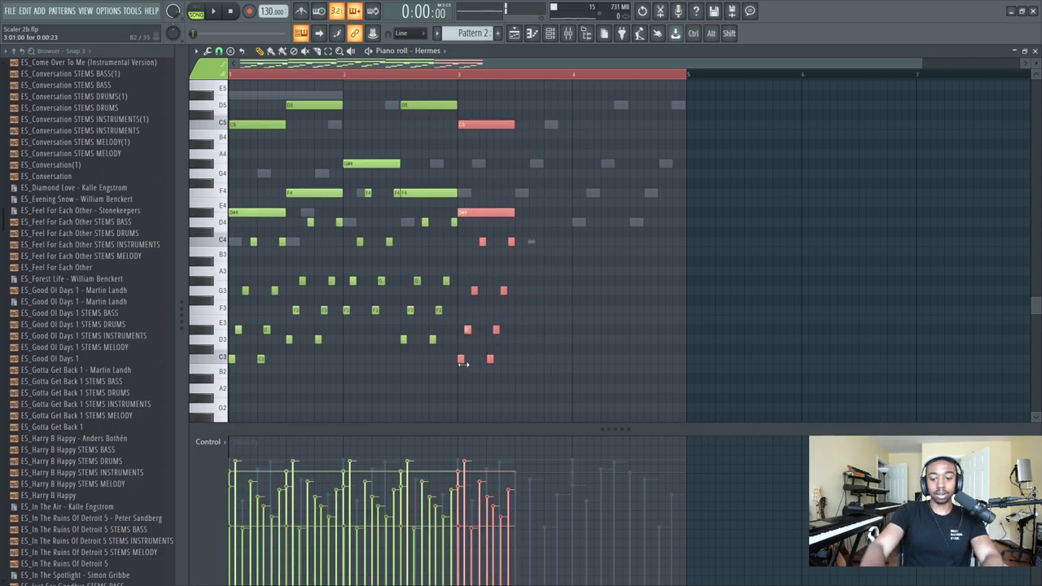
key(Delete)
key(ctrl+a)
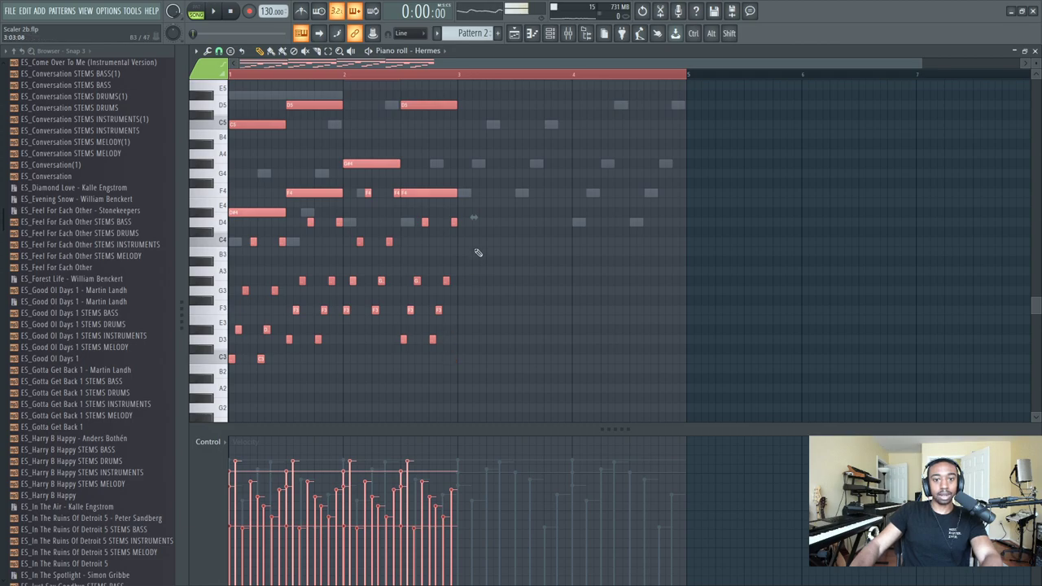
key(ctrl+alt+z)
key(ctrl+alt+z)
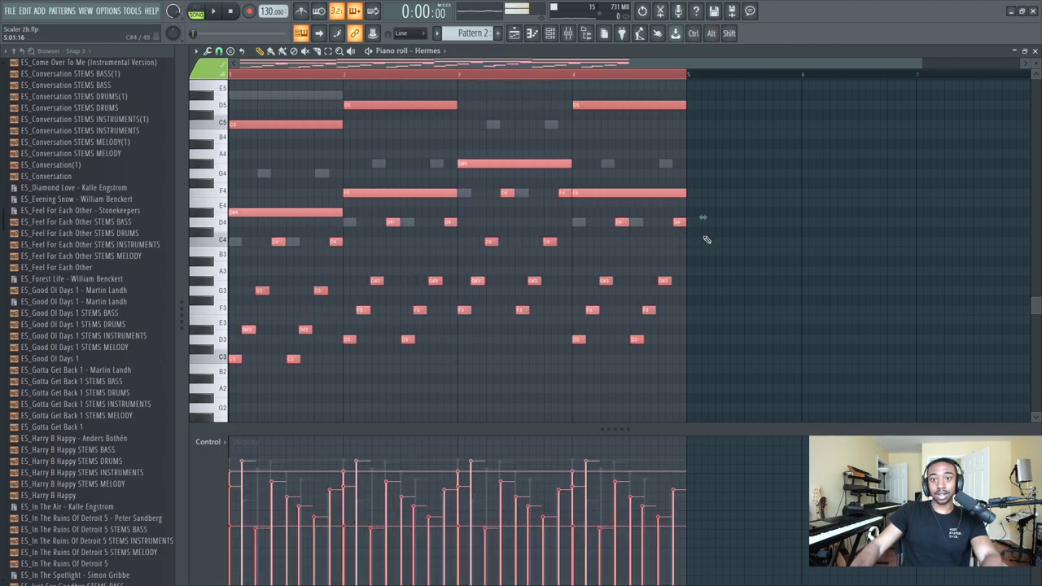
key(space)
scroll(745, 248, down, 3)
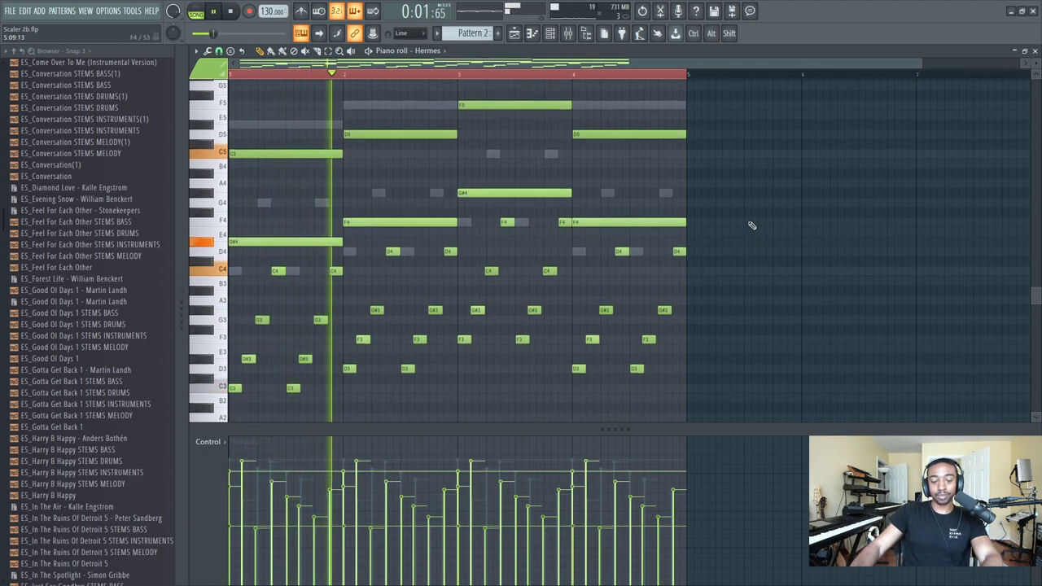
- Open the Hermes synth and choose Bells - Bloody Bells from its Bells preset list
click(1036, 50)
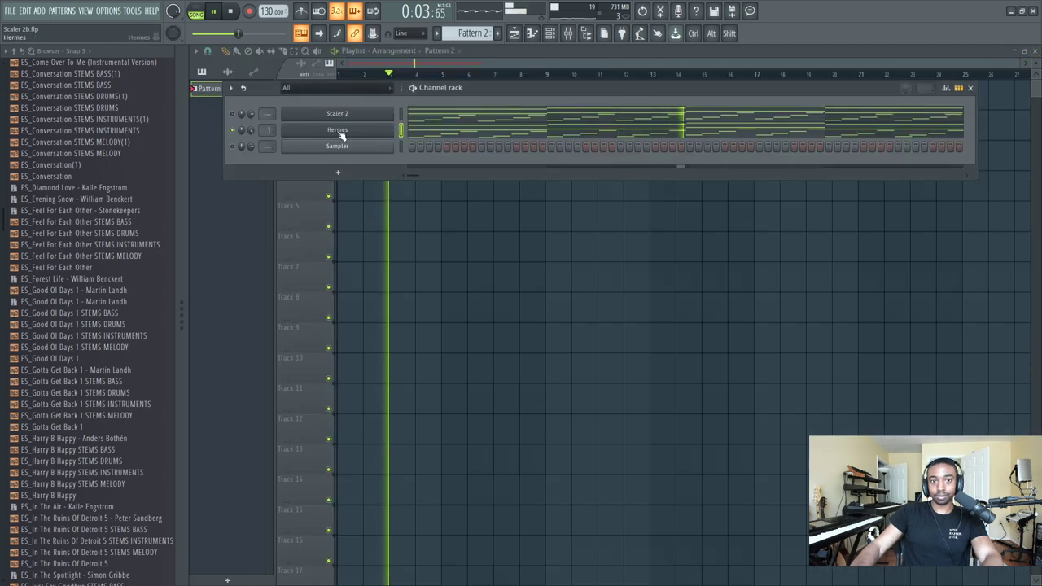
click(315, 137)
scroll(714, 283, down, 3)
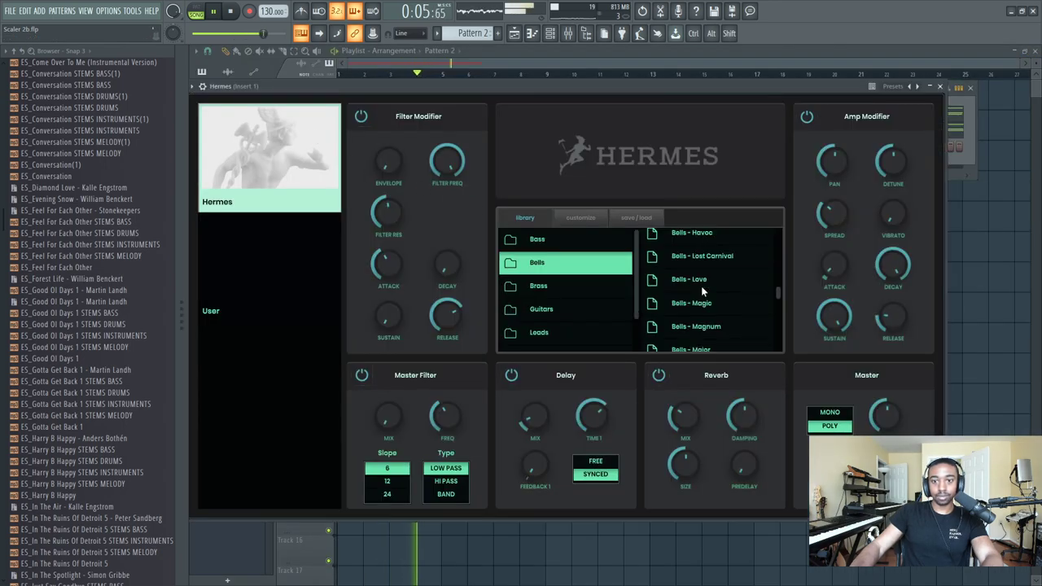
scroll(714, 279, down, 3)
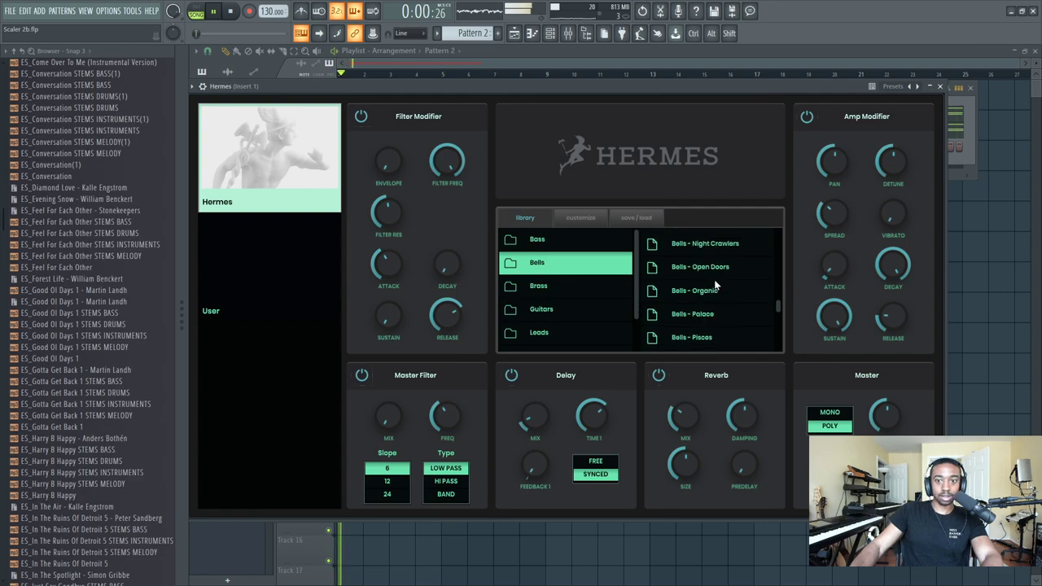
scroll(732, 291, up, 2)
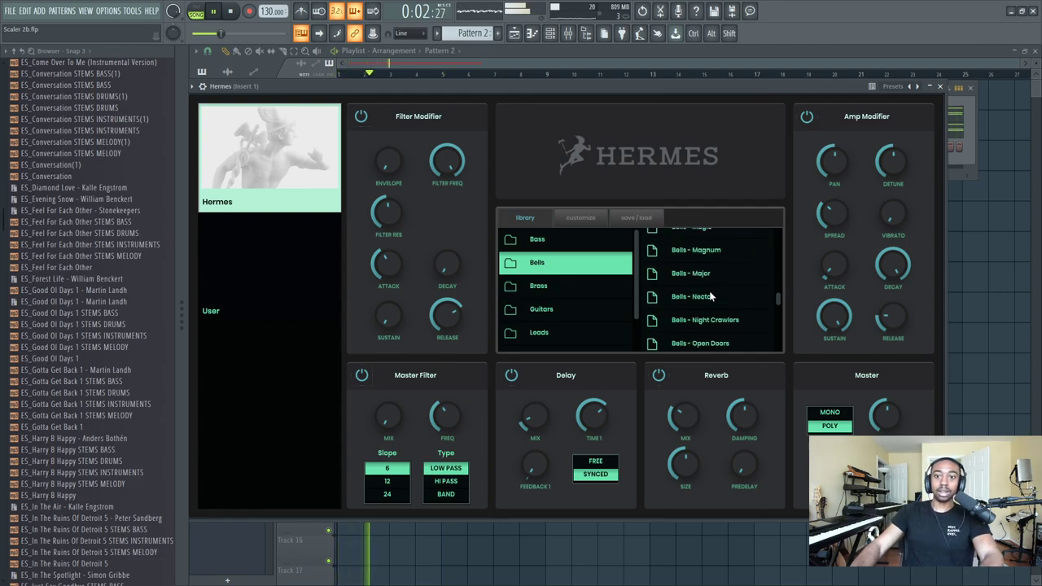
scroll(709, 290, down, 2)
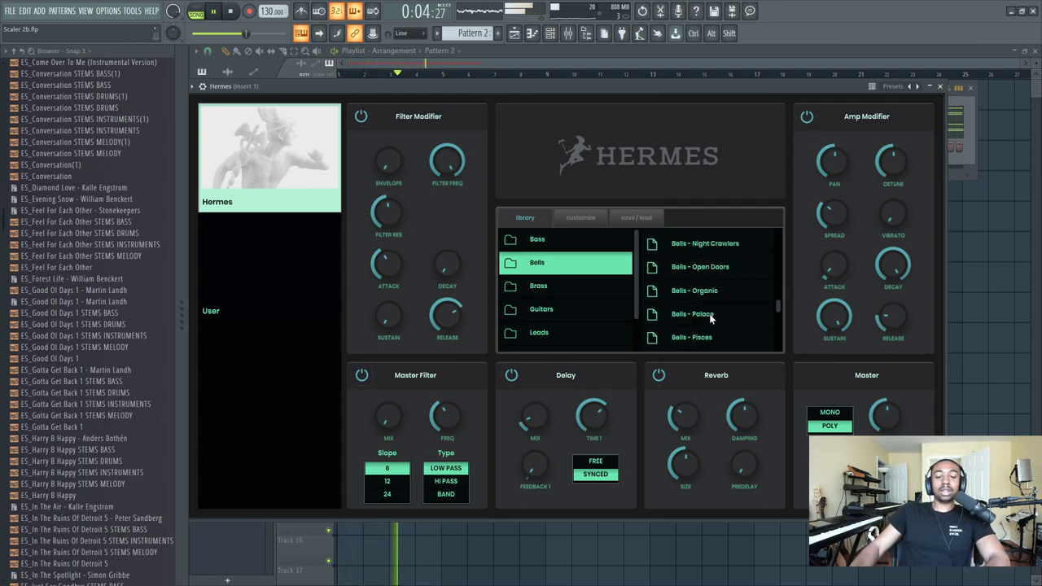
scroll(711, 320, up, 5)
scroll(711, 320, up, 3)
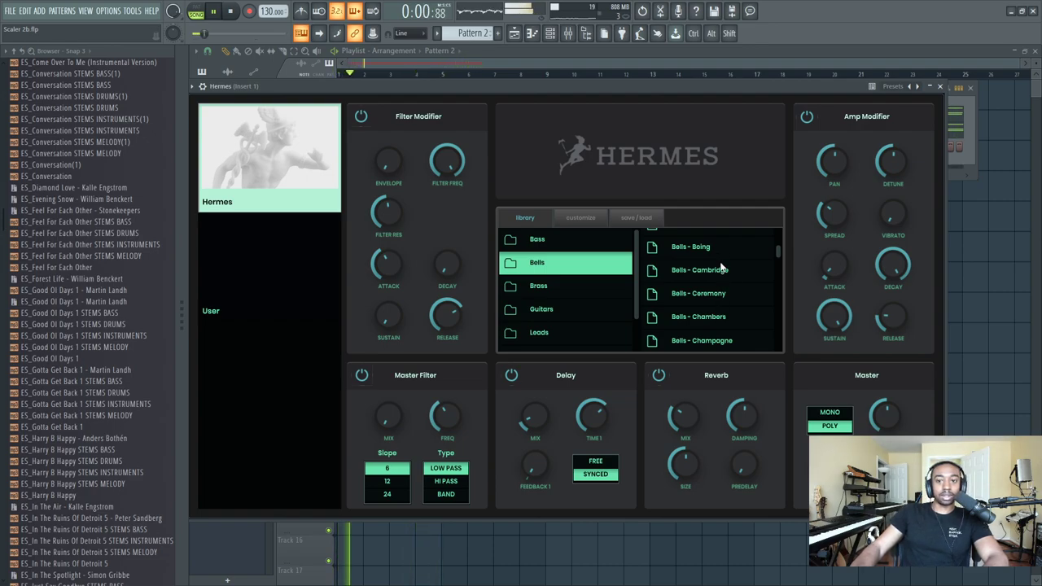
scroll(721, 277, up, 3)
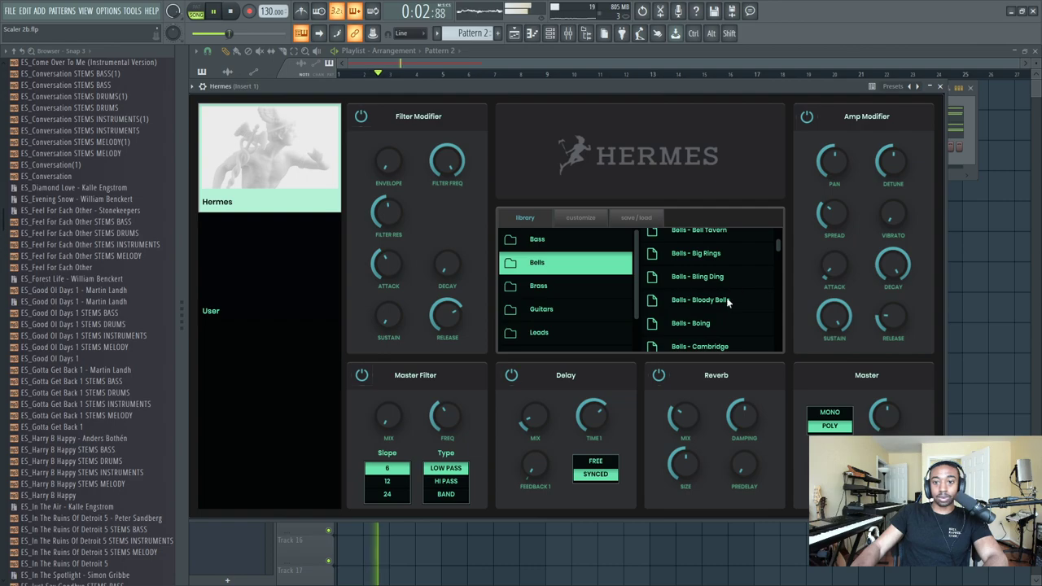
click(724, 300)
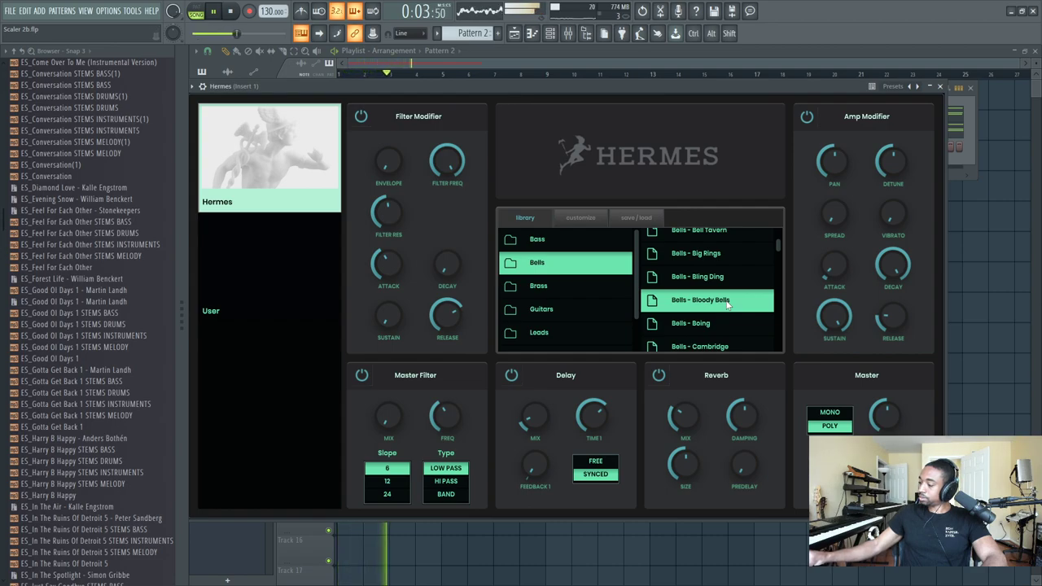
- Open the Hermes notes and transpose every note up an octave
click(941, 87)
key(space)
double_click(463, 131)
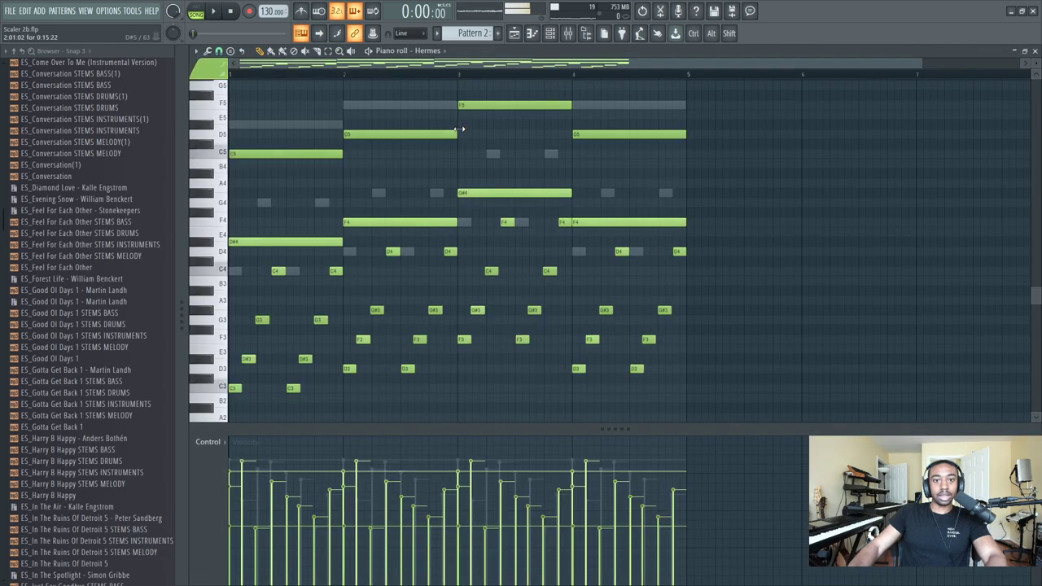
key(ctrl+Up)
key(space)
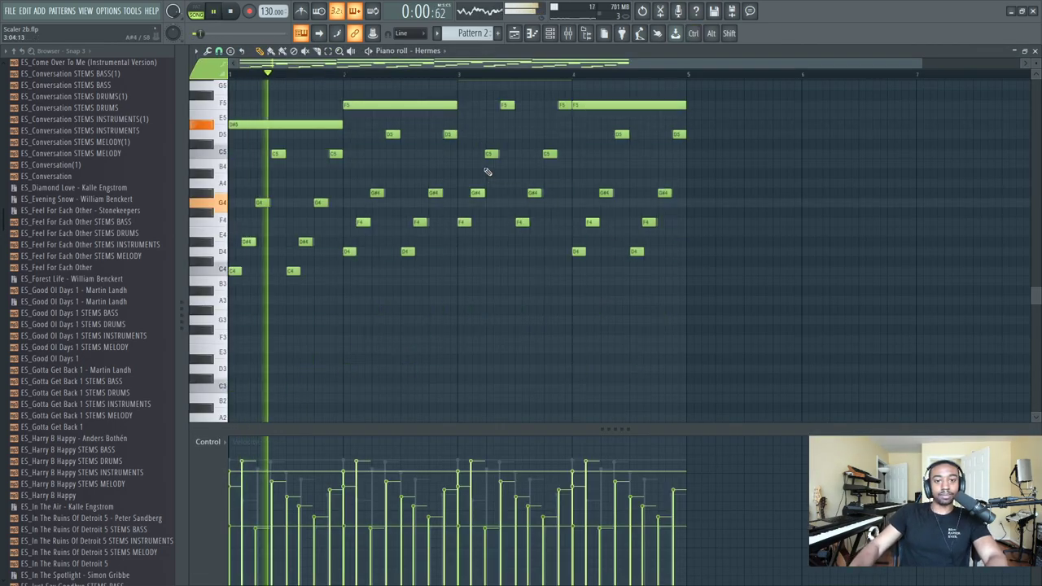
key(F6)
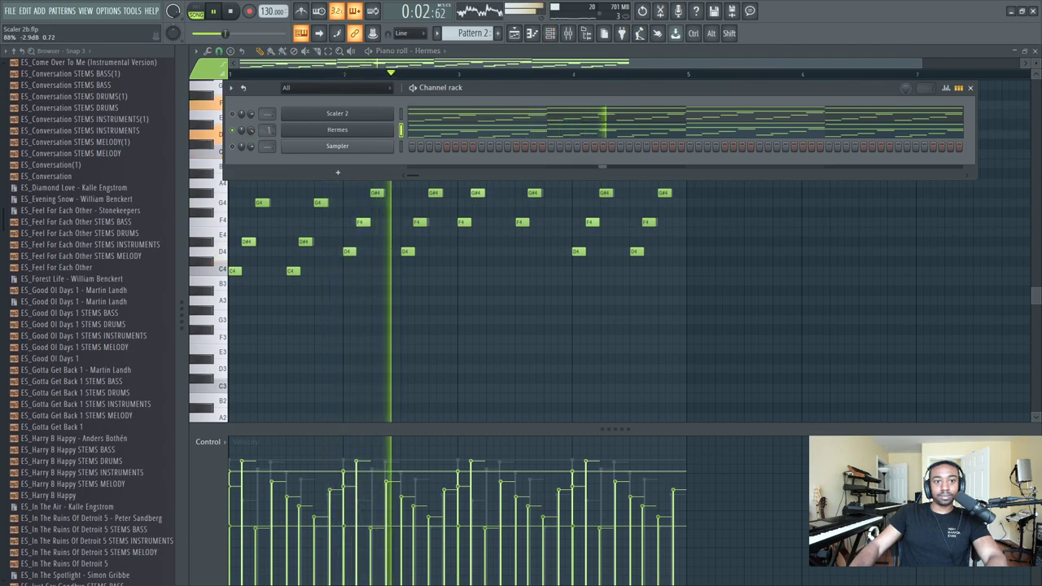
key(F6)
scroll(460, 260, up, 5)
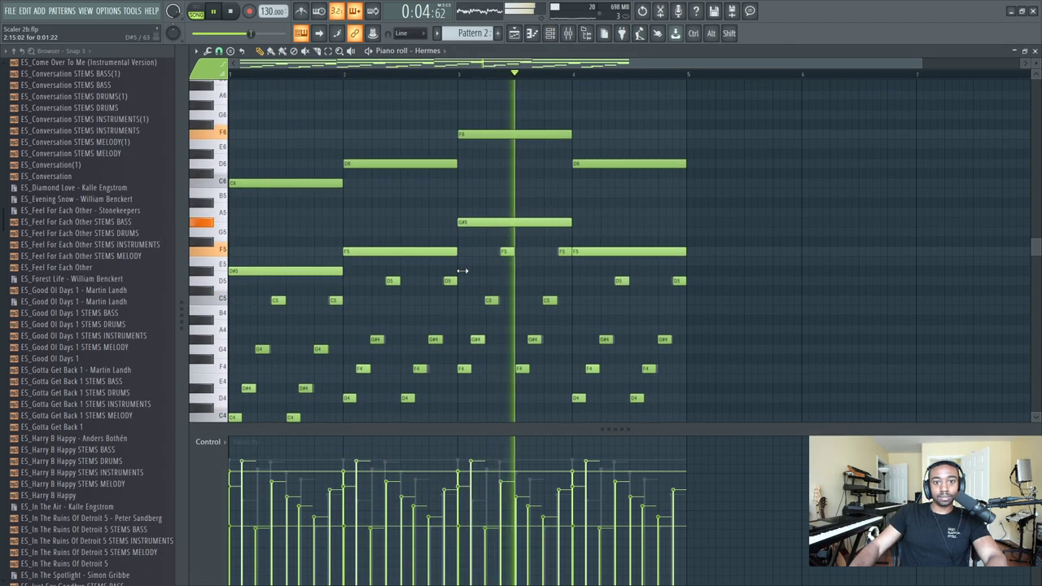
key(space)
- Move bar 4's last F5 note up to G5 and play the pattern back
click(600, 165)
drag(598, 252, 645, 225)
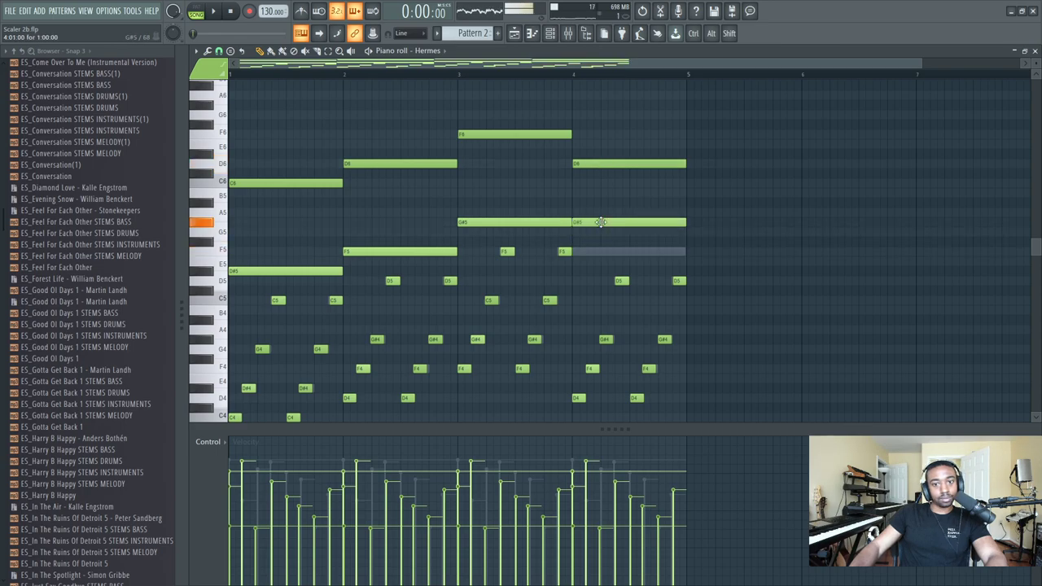
key(space)
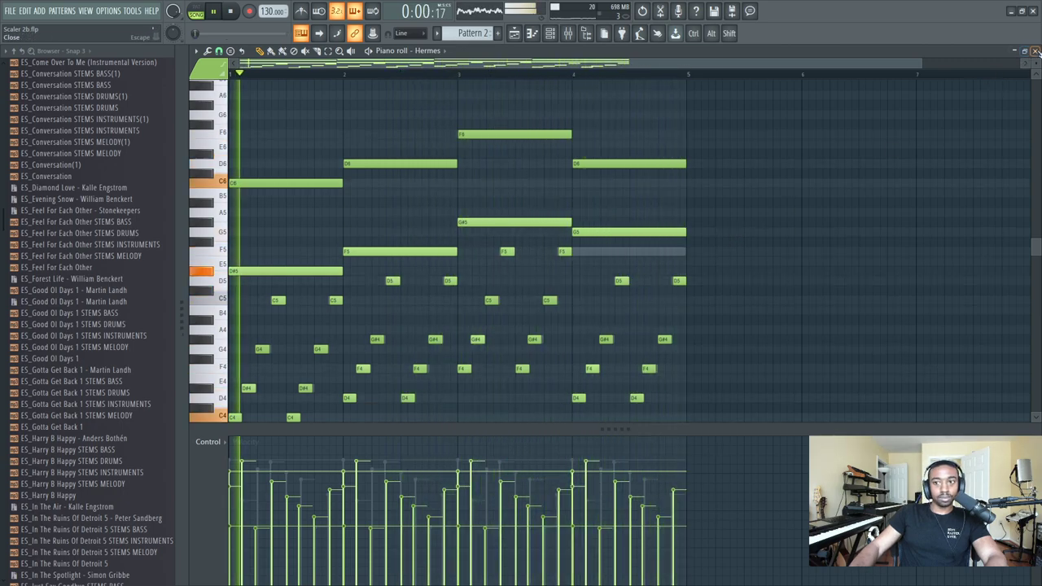
key(space)
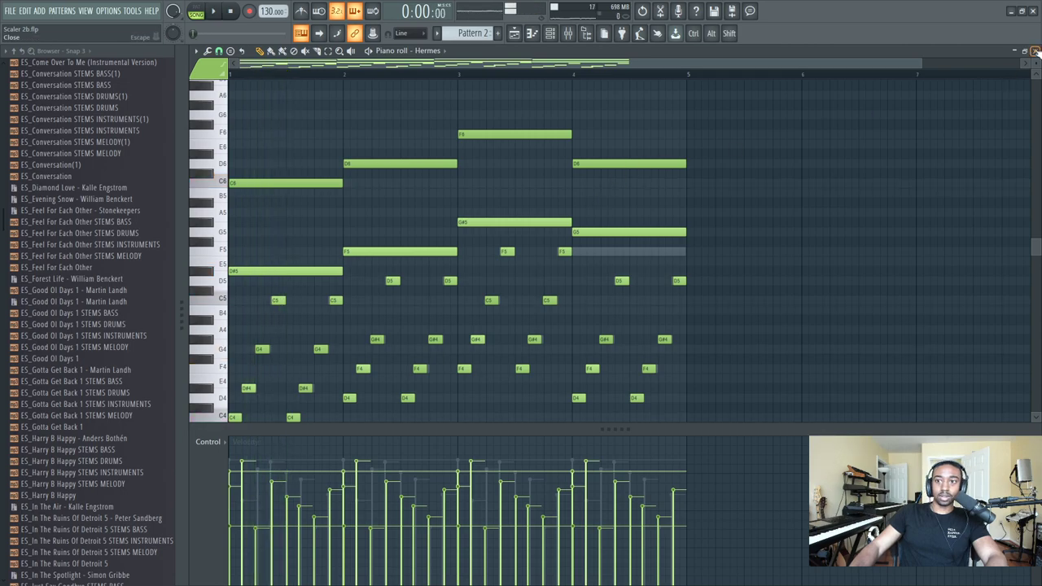
click(1035, 51)
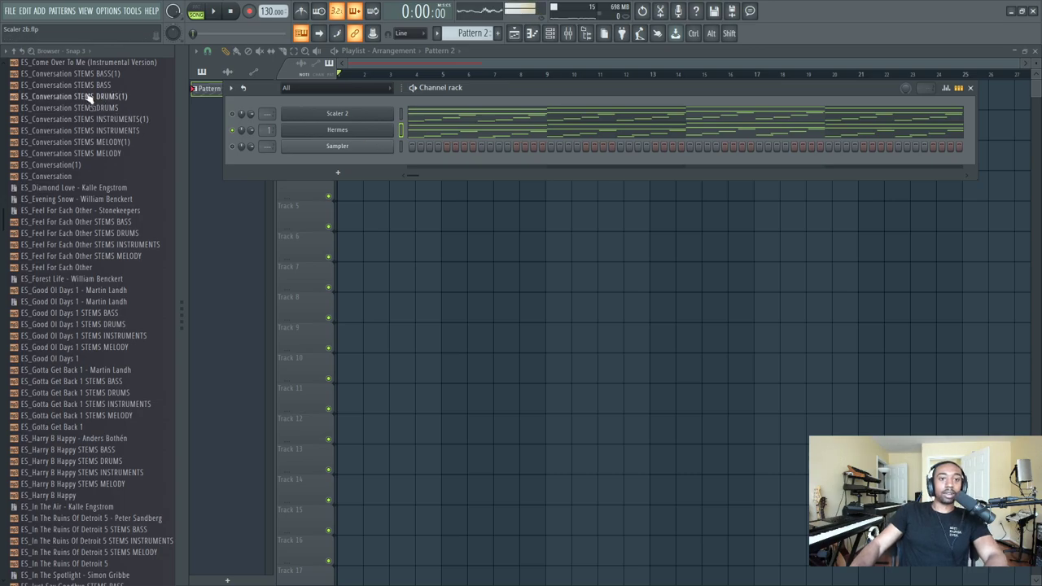
- Briefly check the Hermes piano roll and instrument window, then close both
click(436, 134)
scroll(572, 237, down, 2)
scroll(573, 244, down, 1)
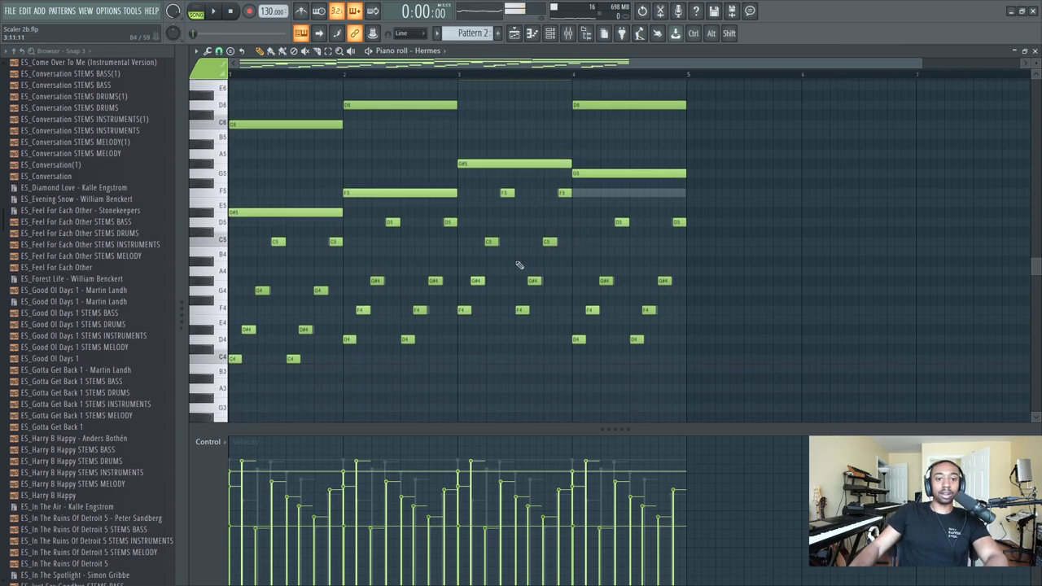
click(1035, 50)
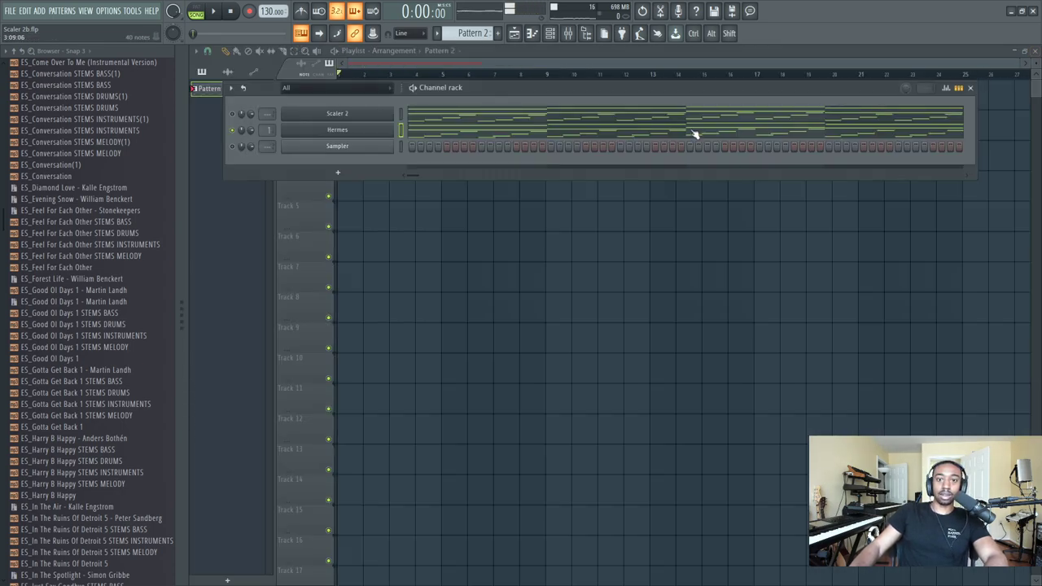
click(379, 132)
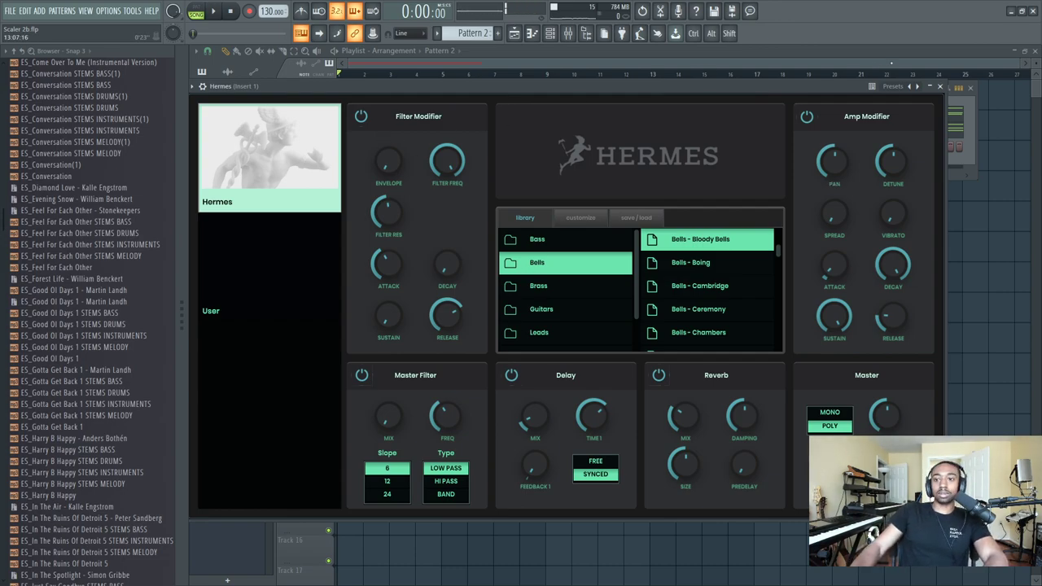
click(932, 88)
- Open Scaler 2 and move its window up to reveal the pattern progression
click(337, 116)
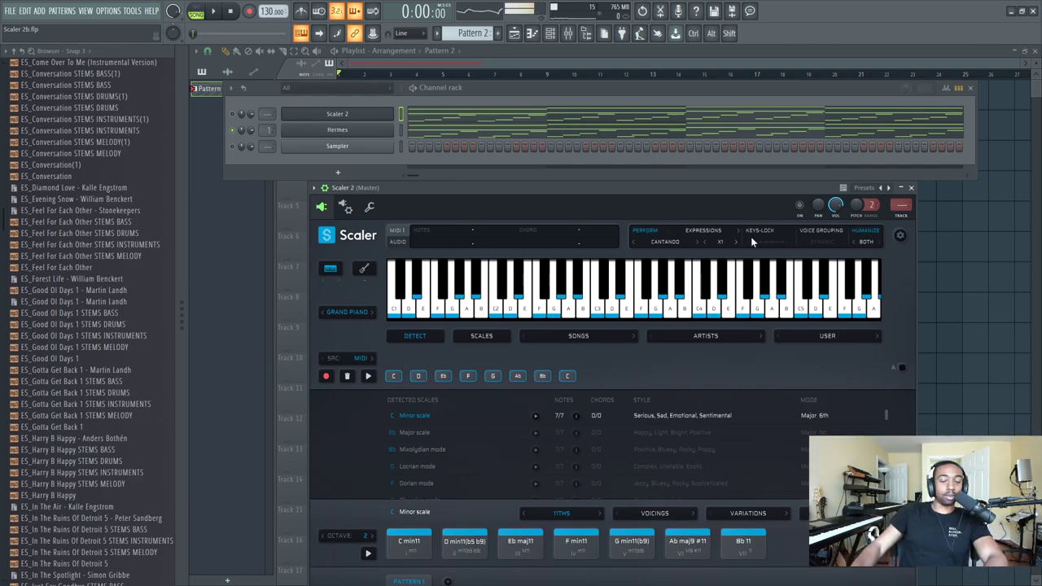
drag(727, 179, 727, 166)
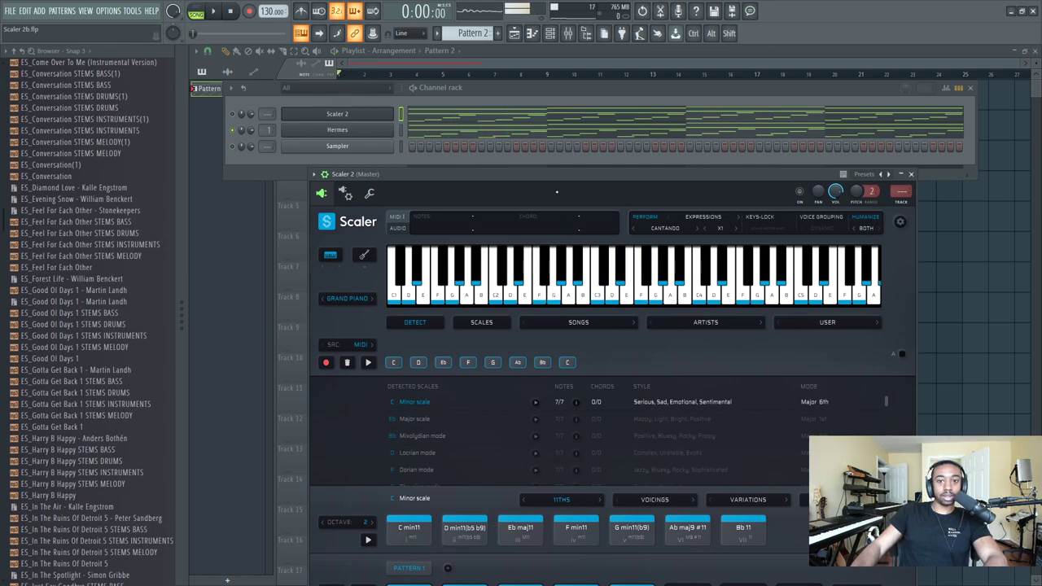
drag(651, 174, 640, 77)
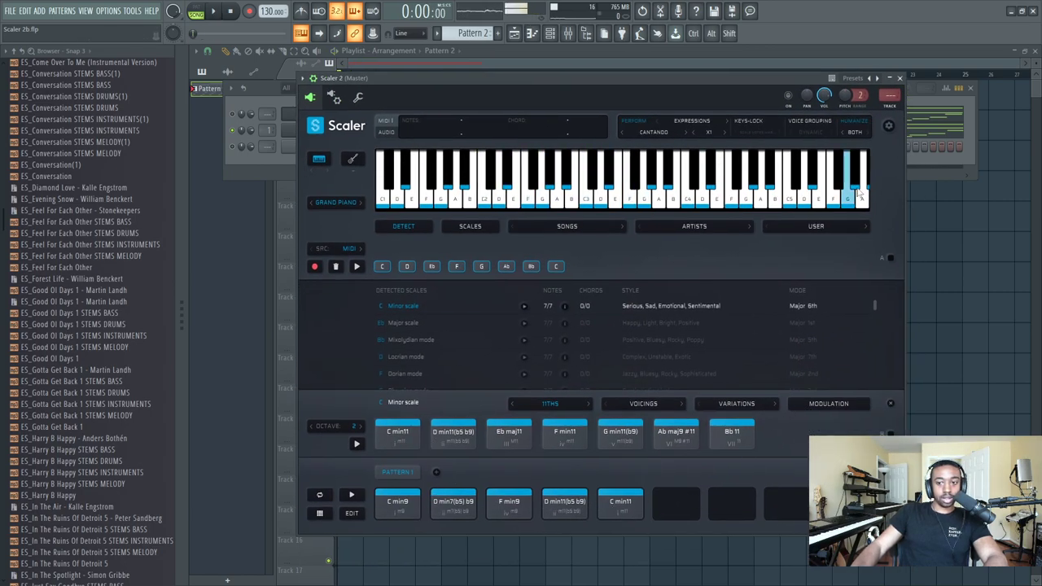
- Close Scaler 2 and browse the Hermes Plucks preset category
click(900, 78)
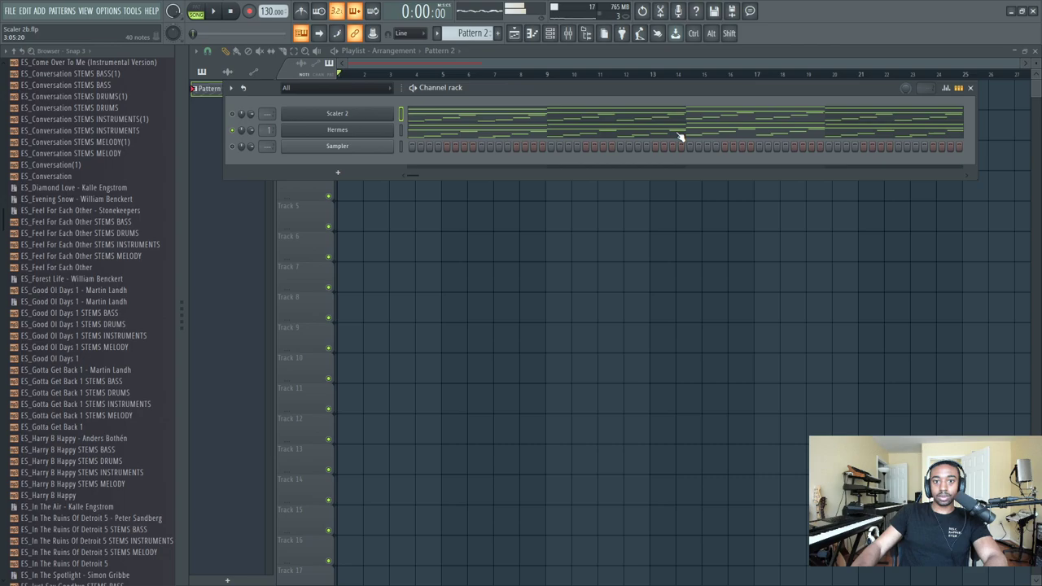
click(389, 132)
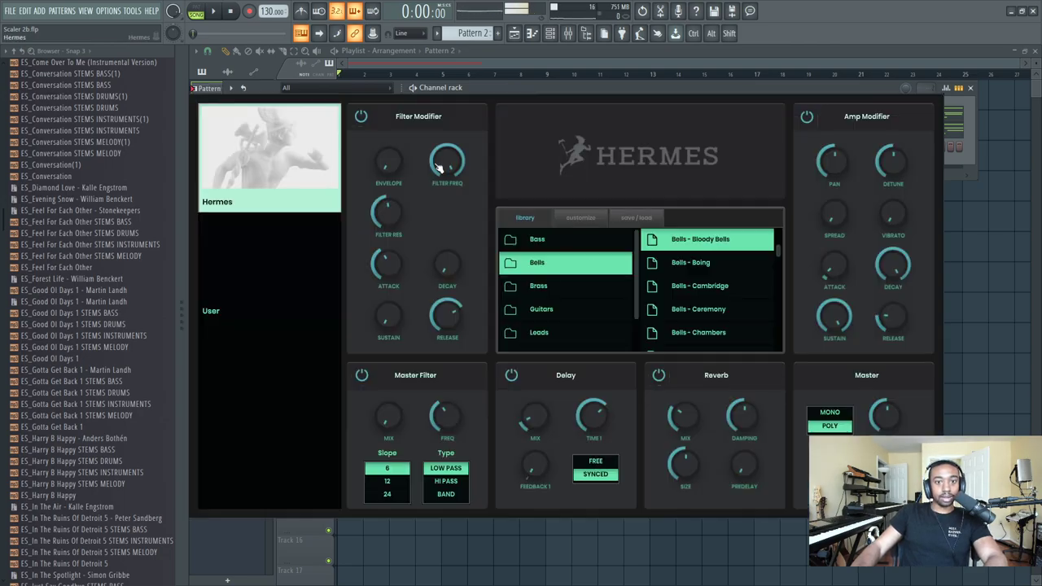
scroll(572, 297, down, 1)
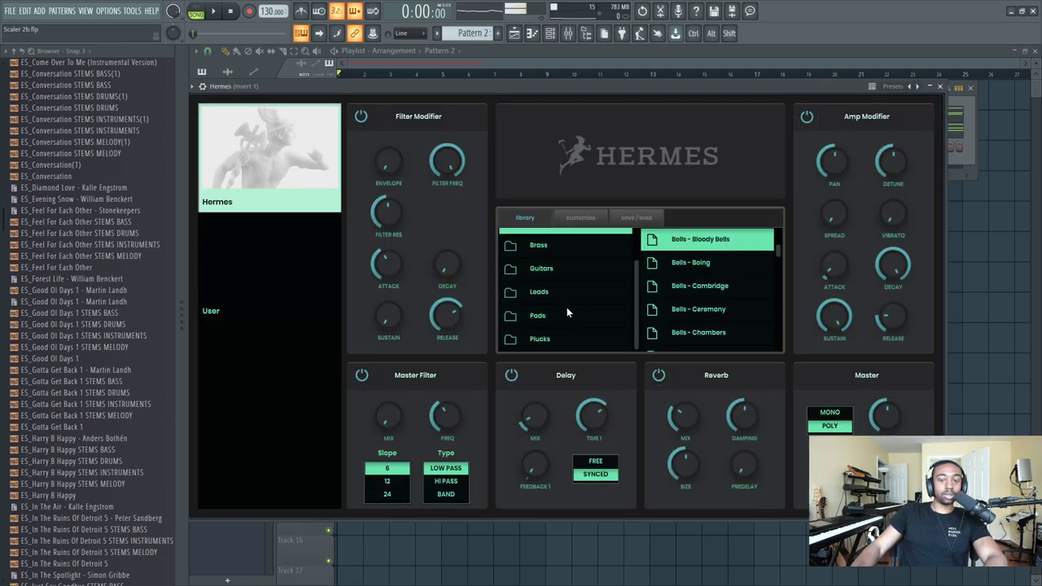
click(576, 333)
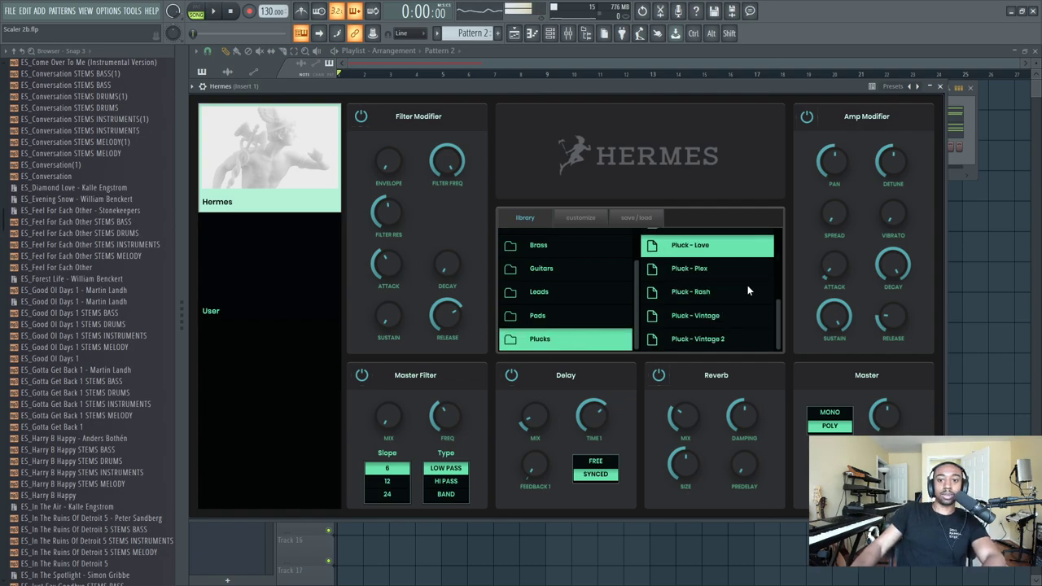
scroll(749, 291, up, 2)
scroll(752, 293, down, 2)
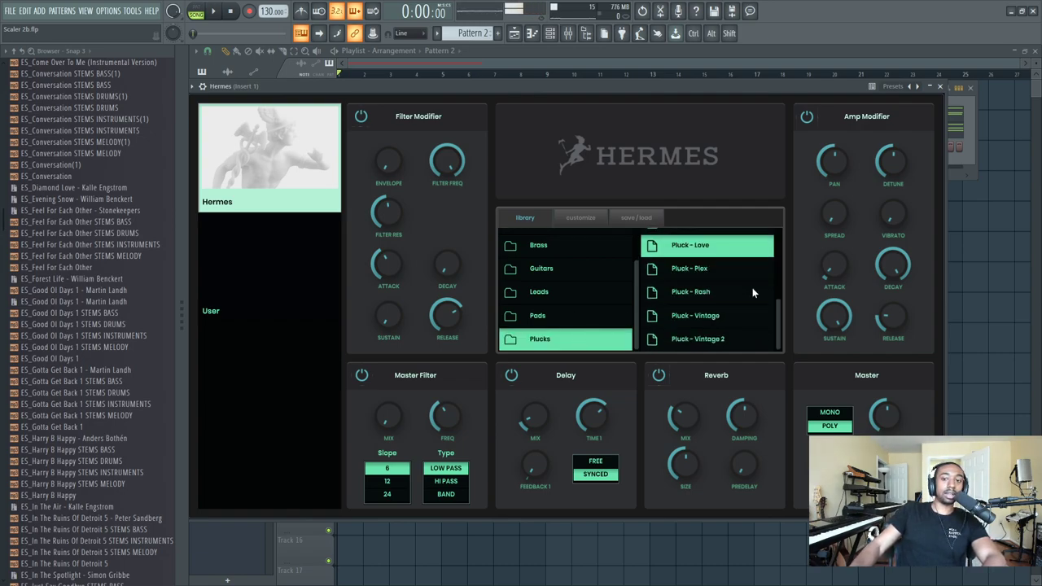
scroll(753, 289, up, 3)
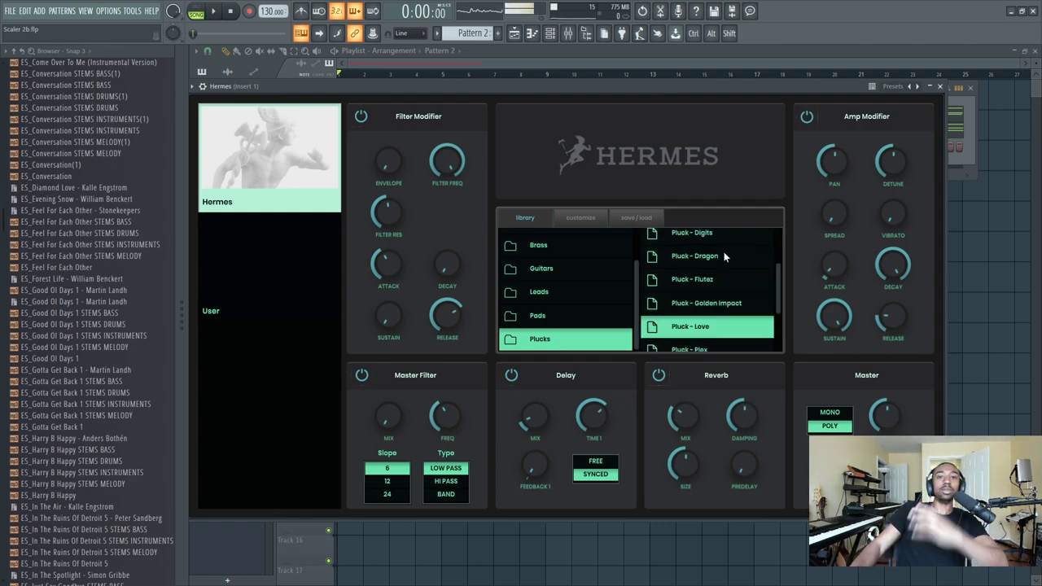
scroll(722, 247, up, 2)
scroll(718, 238, down, 5)
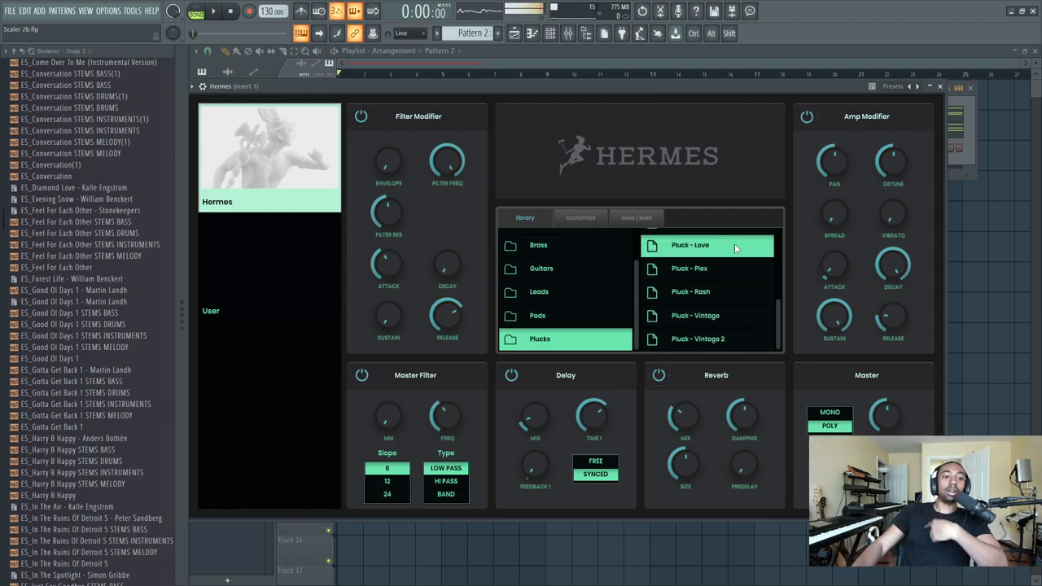
scroll(737, 251, up, 3)
scroll(741, 257, down, 3)
scroll(728, 296, up, 5)
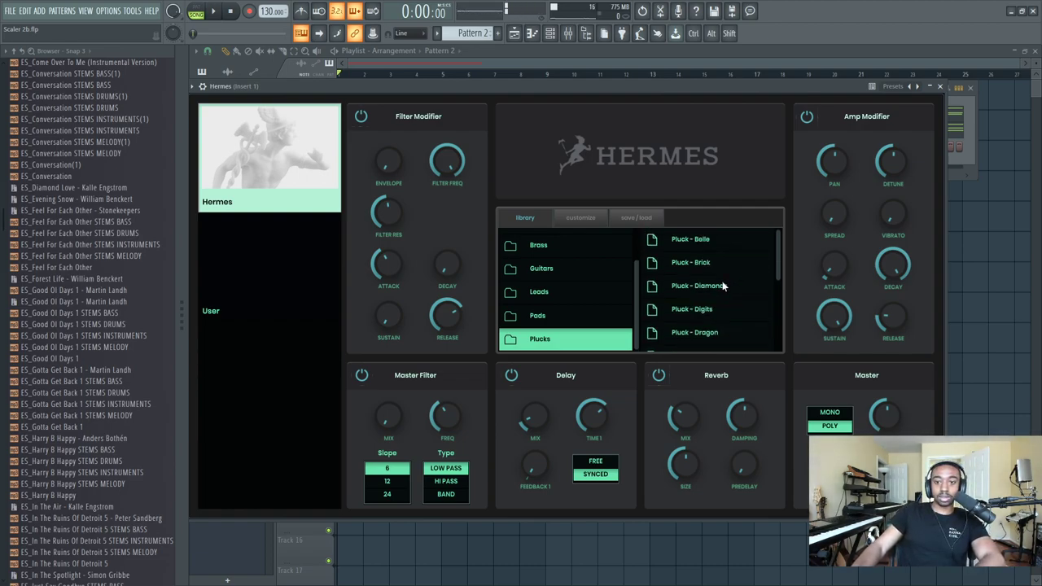
scroll(574, 303, up, 3)
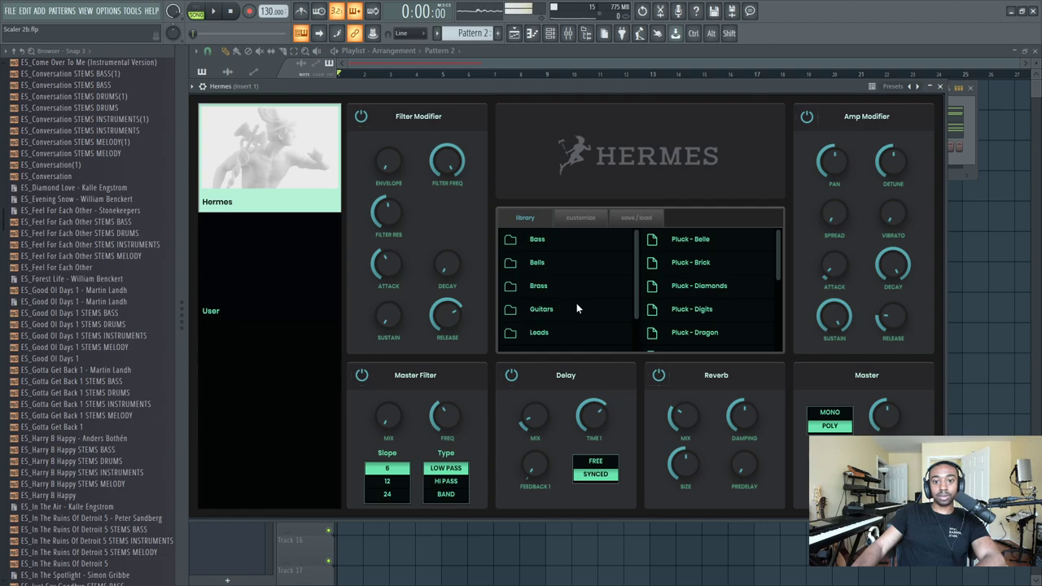
- Return to the Bells category and load the Bells - Open Doors preset
click(563, 261)
scroll(733, 287, down, 5)
scroll(755, 286, down, 5)
scroll(747, 278, down, 5)
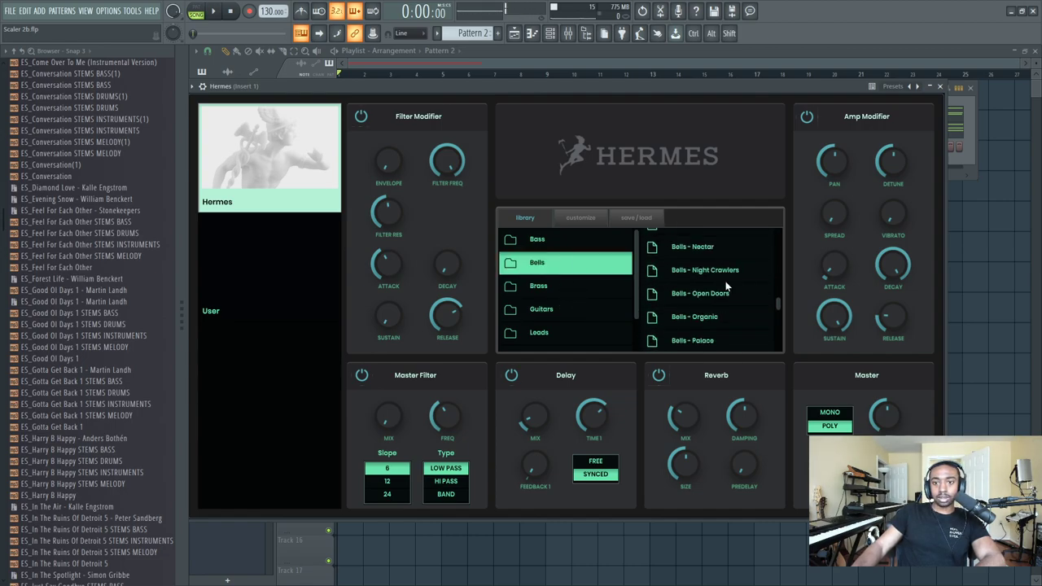
click(724, 295)
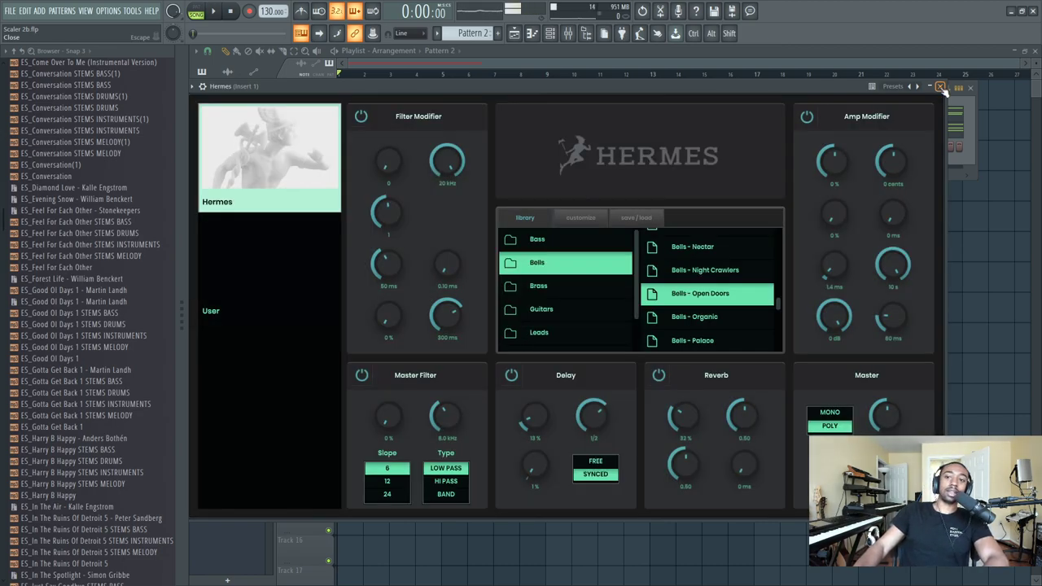
- Start playing the pattern and widen the Hermes stereo spread
click(940, 87)
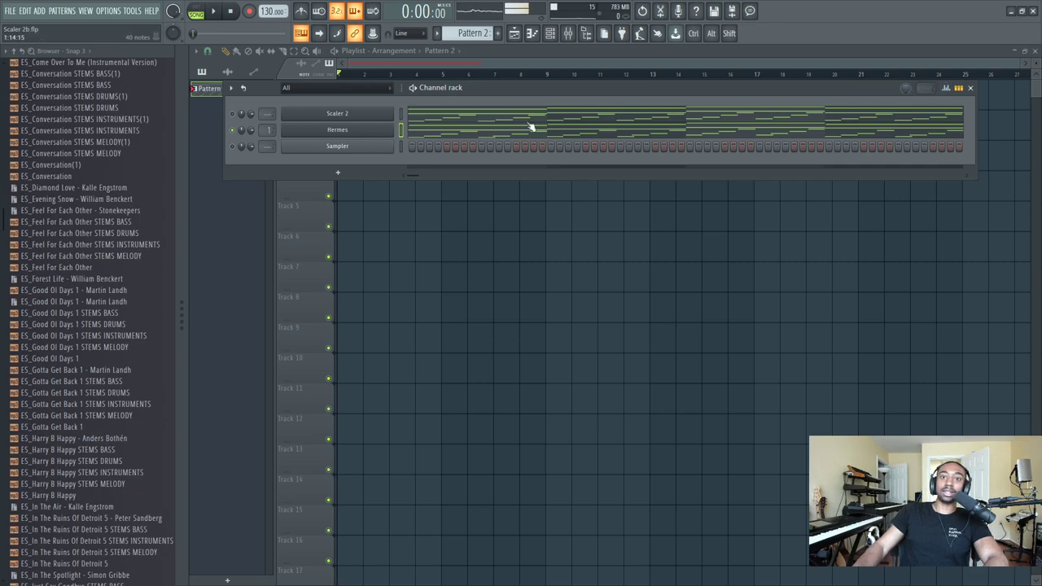
key(space)
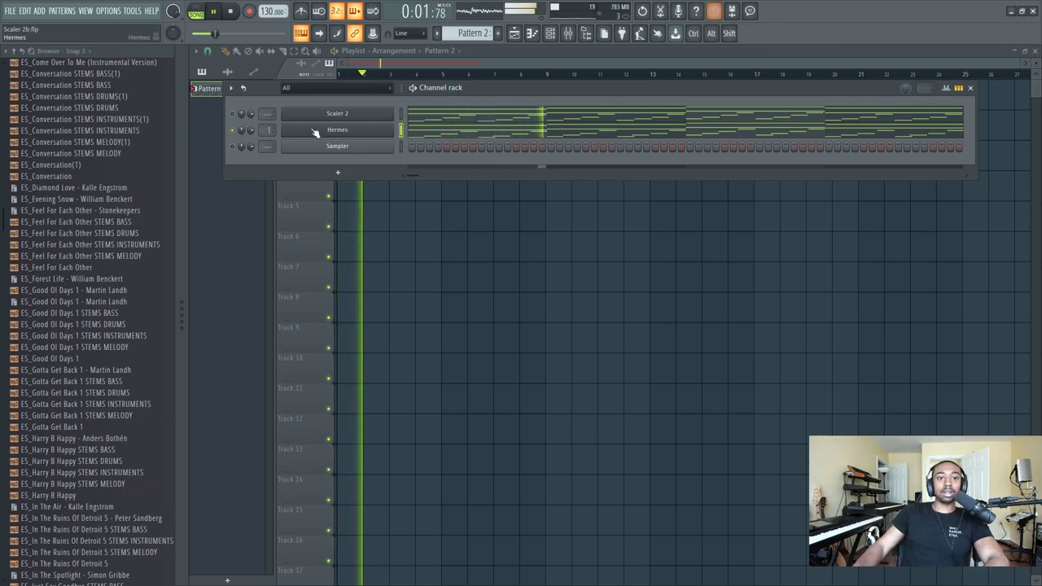
click(317, 132)
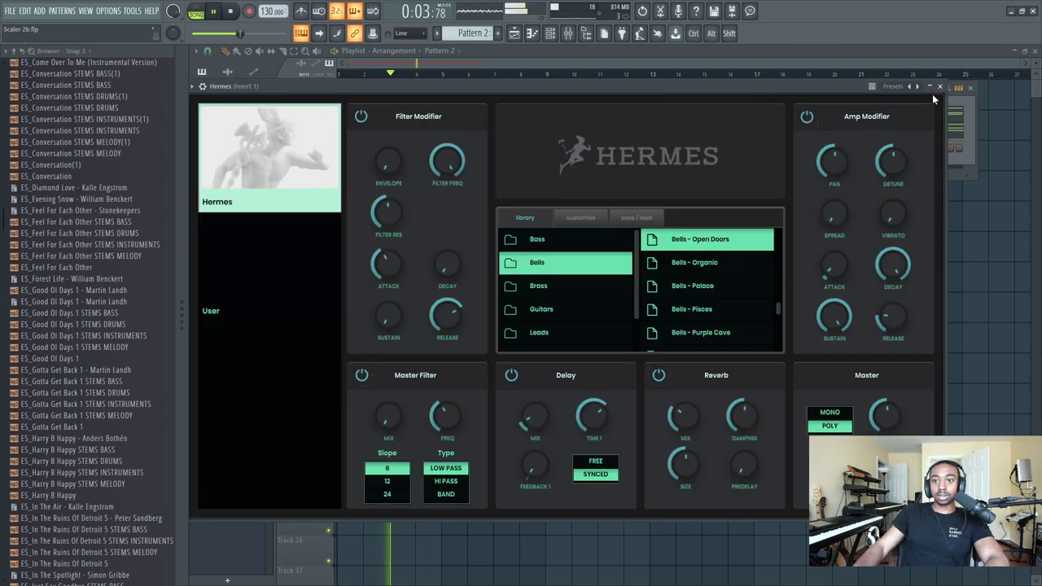
drag(832, 213, 834, 124)
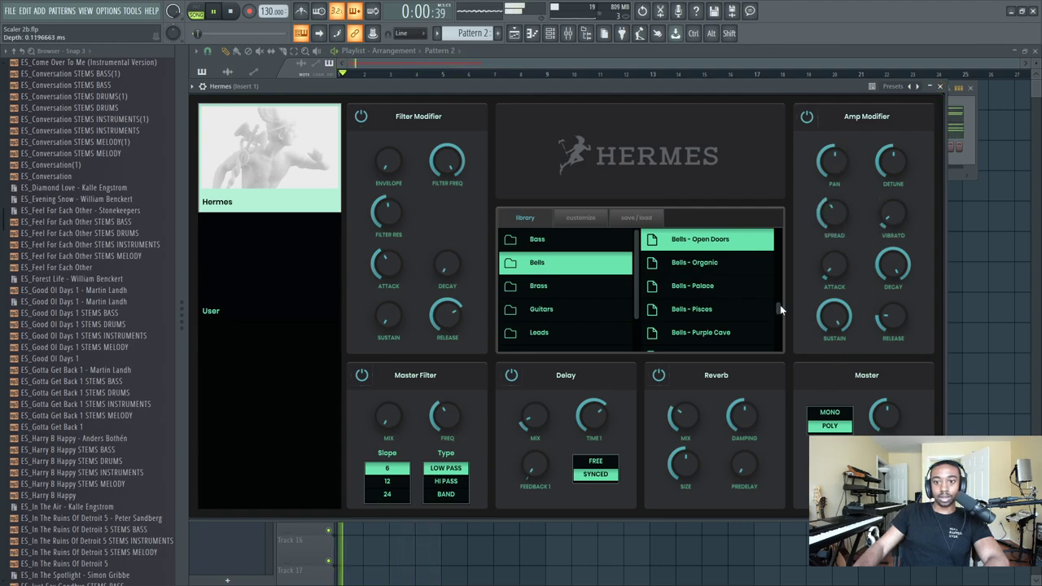
- Load the Hermes Leads preset Lead - Real Emotions
scroll(780, 308, down, 3)
scroll(550, 312, down, 2)
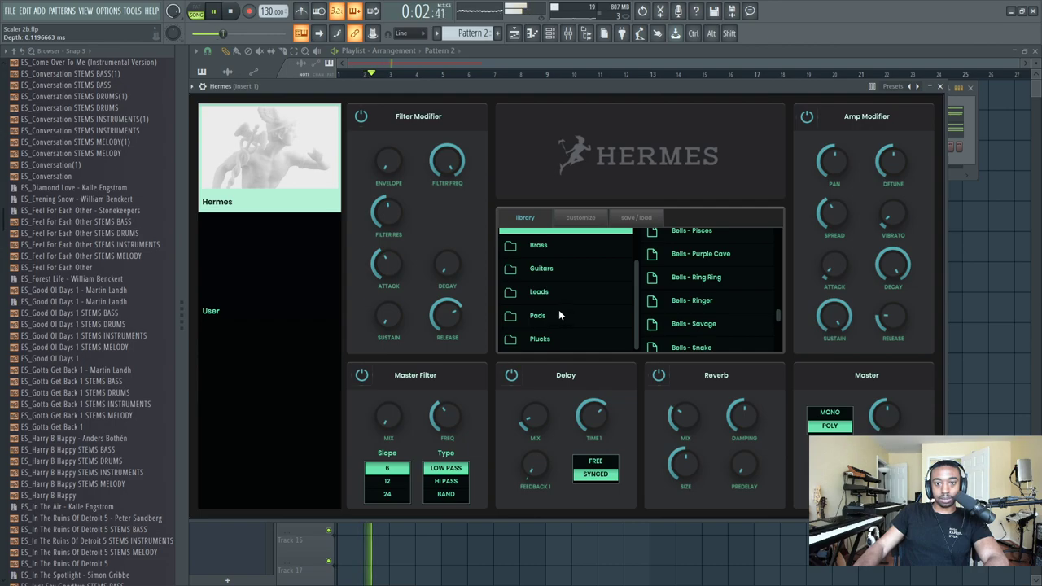
click(594, 291)
click(722, 306)
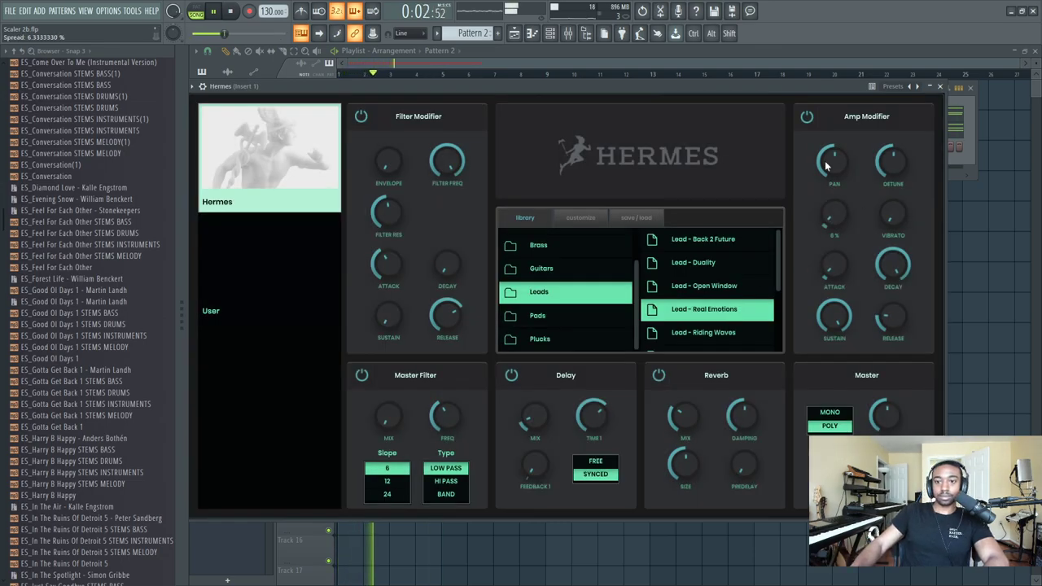
- Raise the lead's Spread and Vibrato knobs, then restart playback
drag(826, 165, 820, 110)
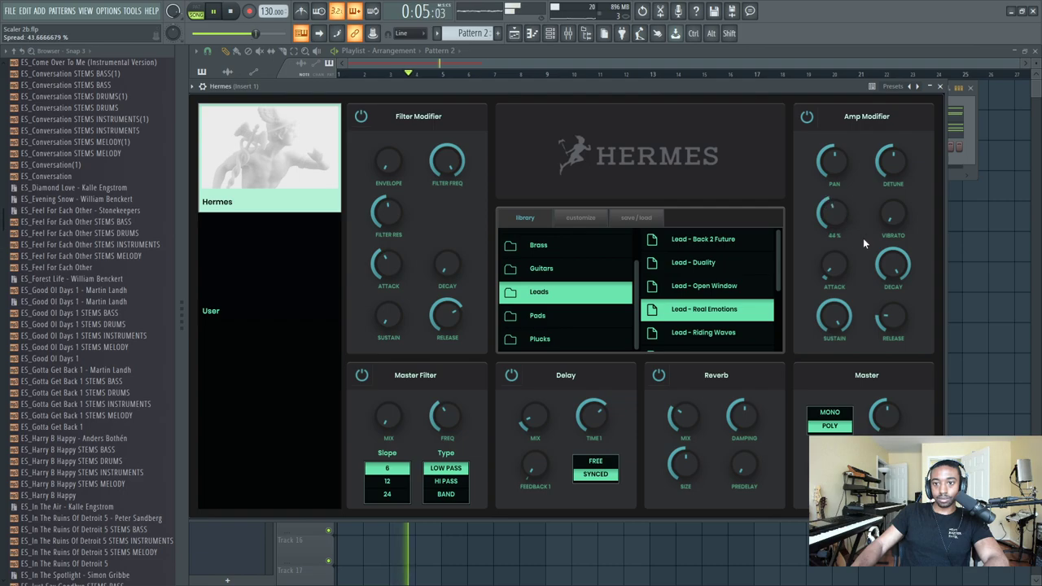
drag(892, 214, 889, 143)
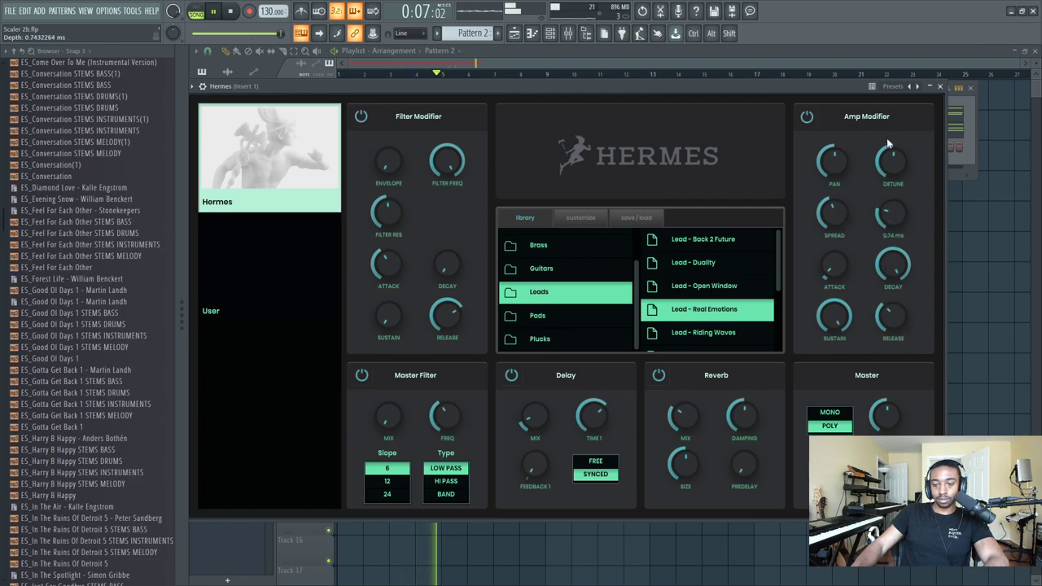
key(space)
key(space)
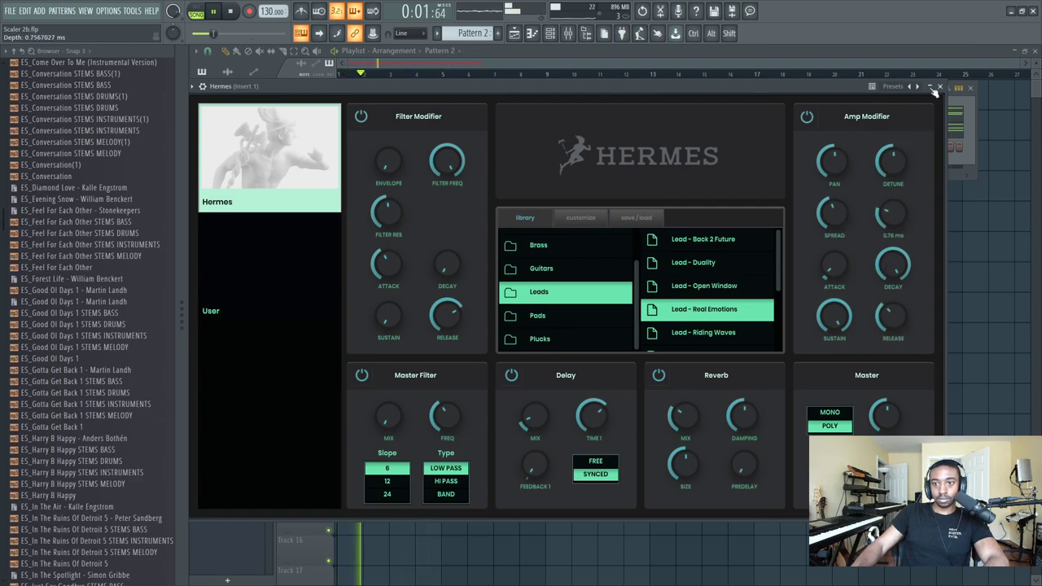
click(939, 87)
- Review the Hermes notes in the piano roll, then close it
click(418, 133)
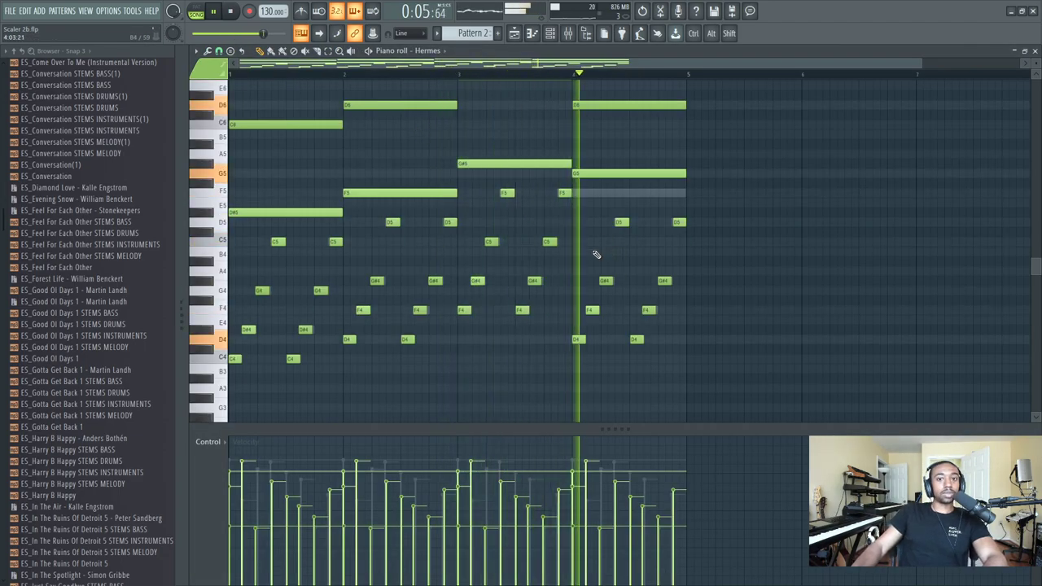
scroll(596, 255, up, 3)
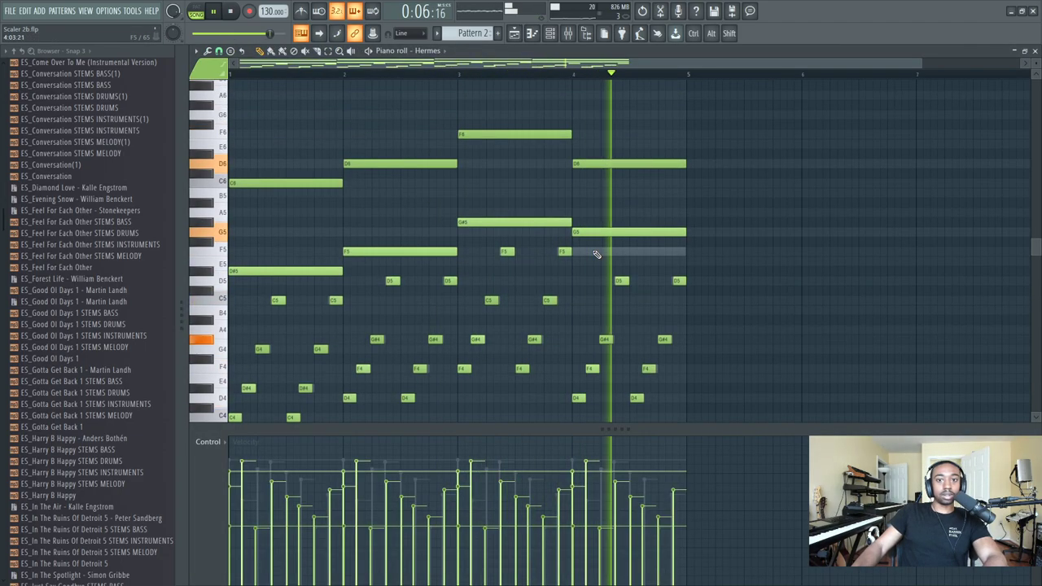
click(1035, 51)
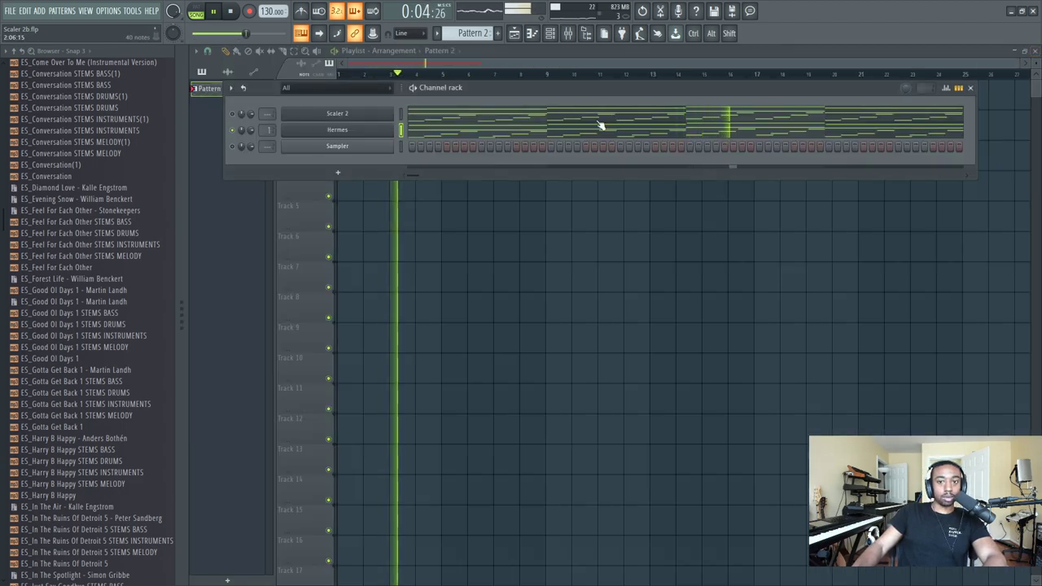
- Briefly check Hermes and Scaler 2's C minor detection, then resume playback
click(338, 129)
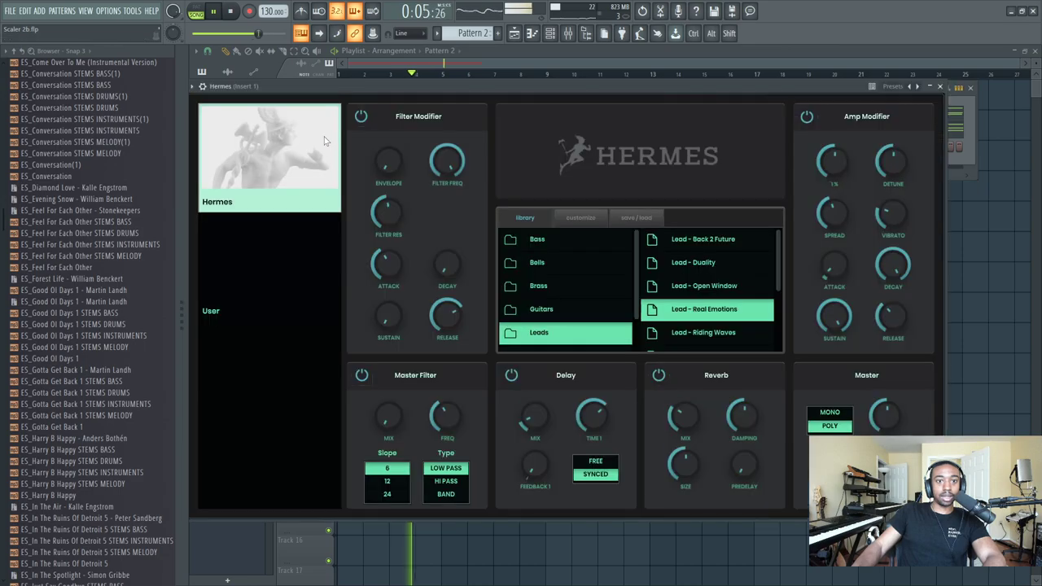
click(939, 87)
click(351, 116)
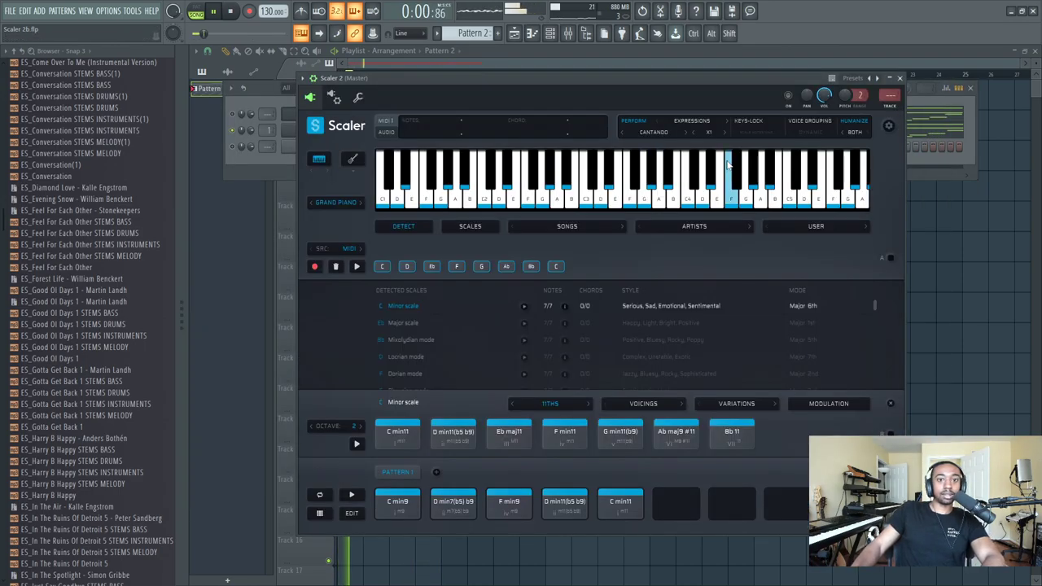
key(space)
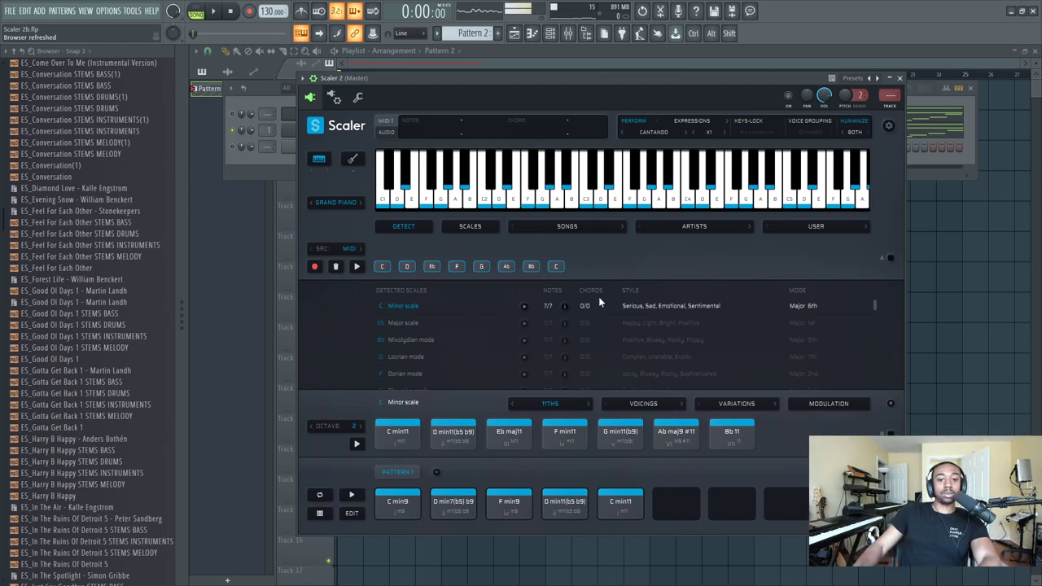
click(901, 79)
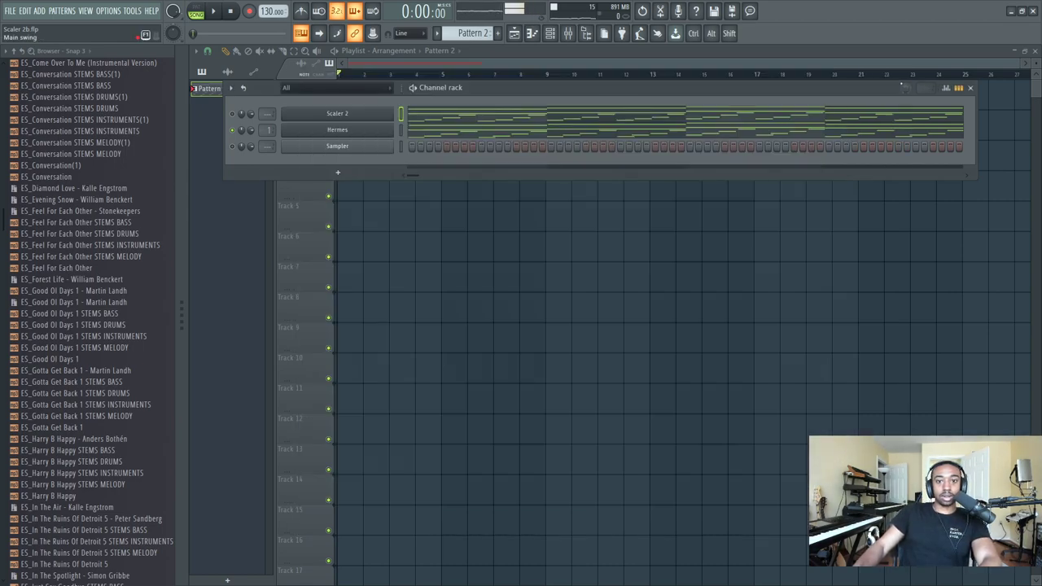
key(space)
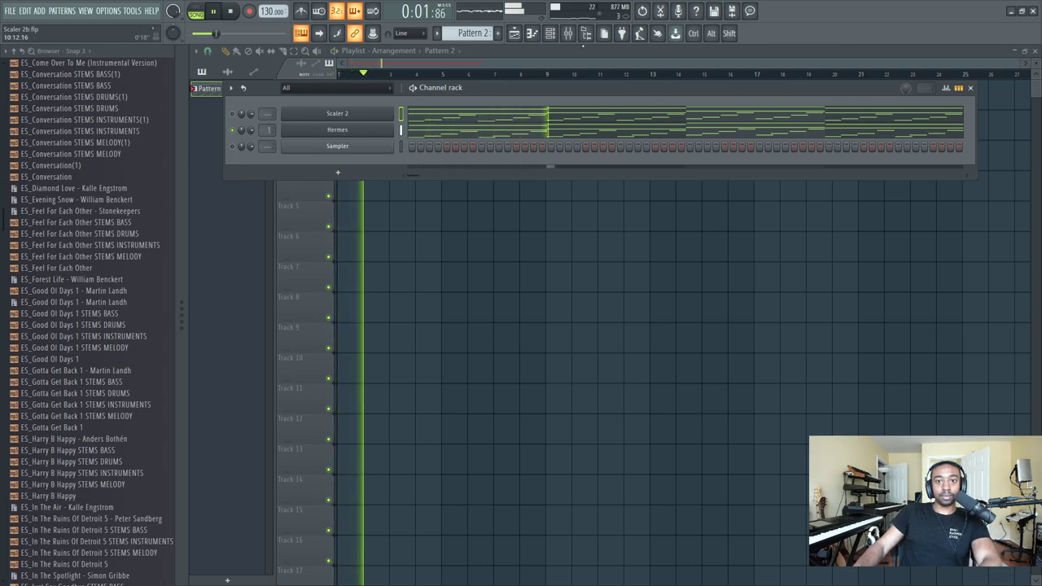
- Load the HalfTime effect into an empty slot on mixer Insert 1
click(568, 34)
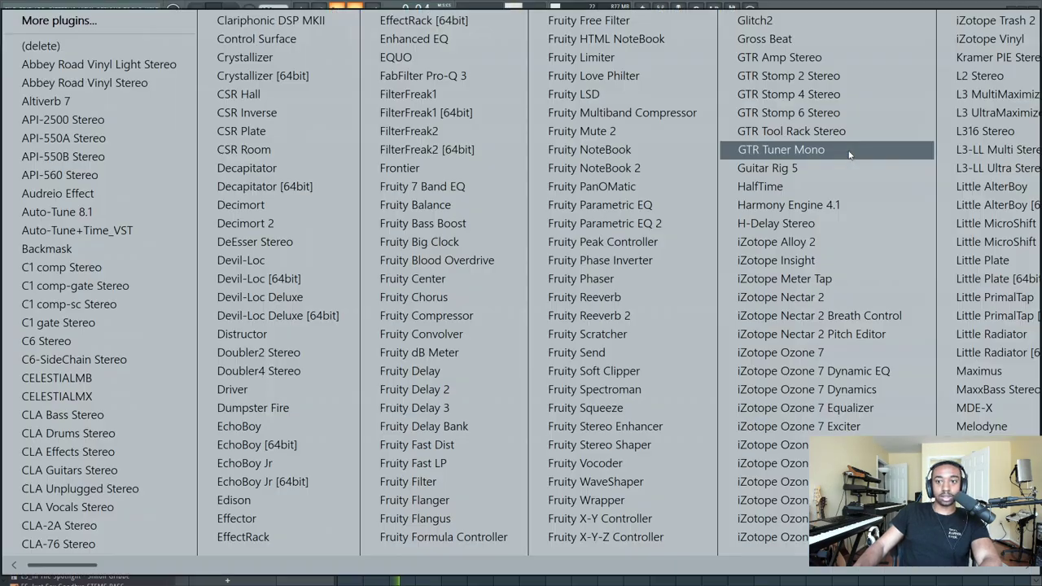
click(830, 151)
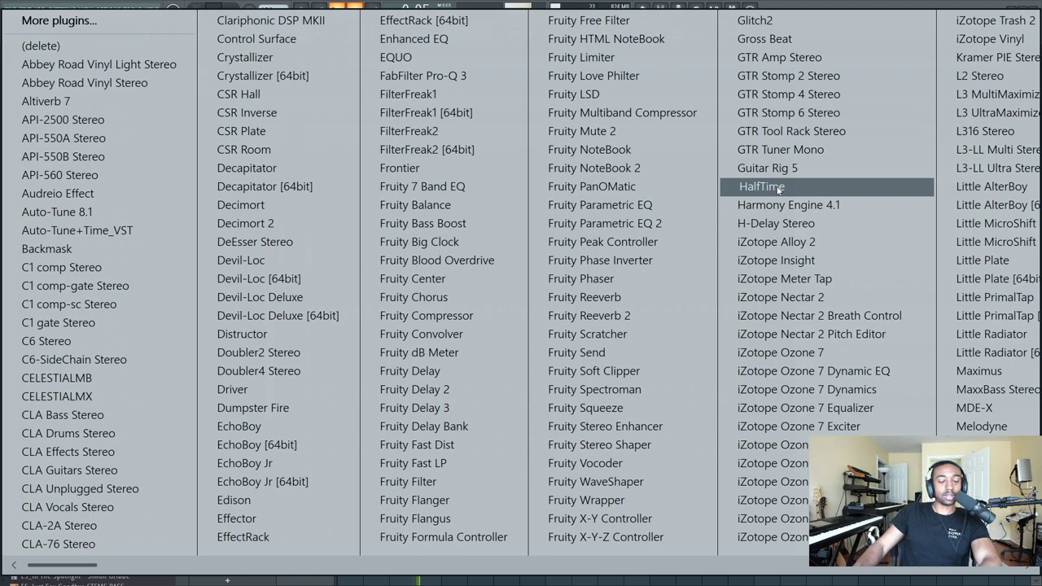
click(777, 188)
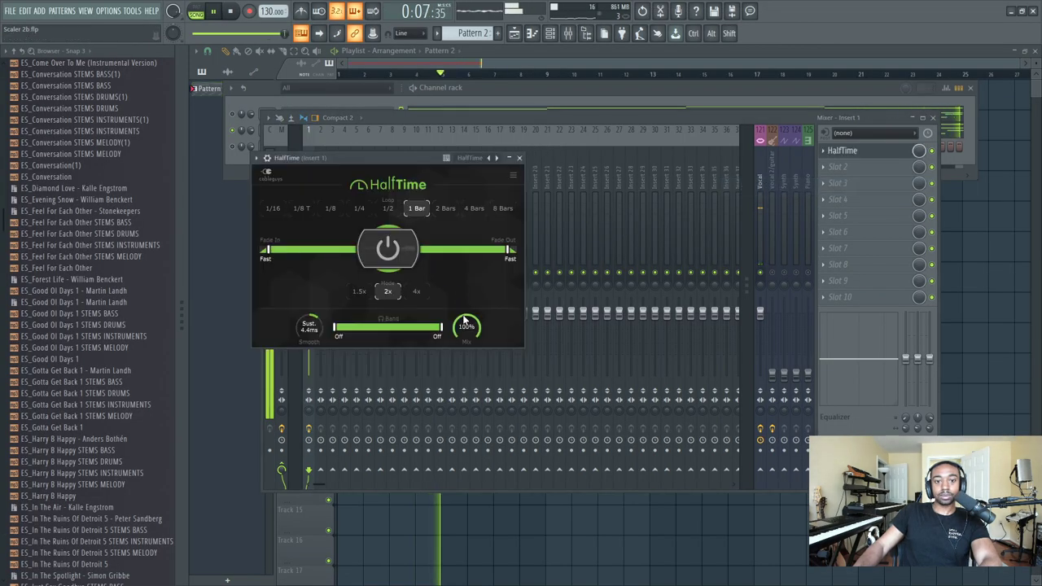
click(519, 157)
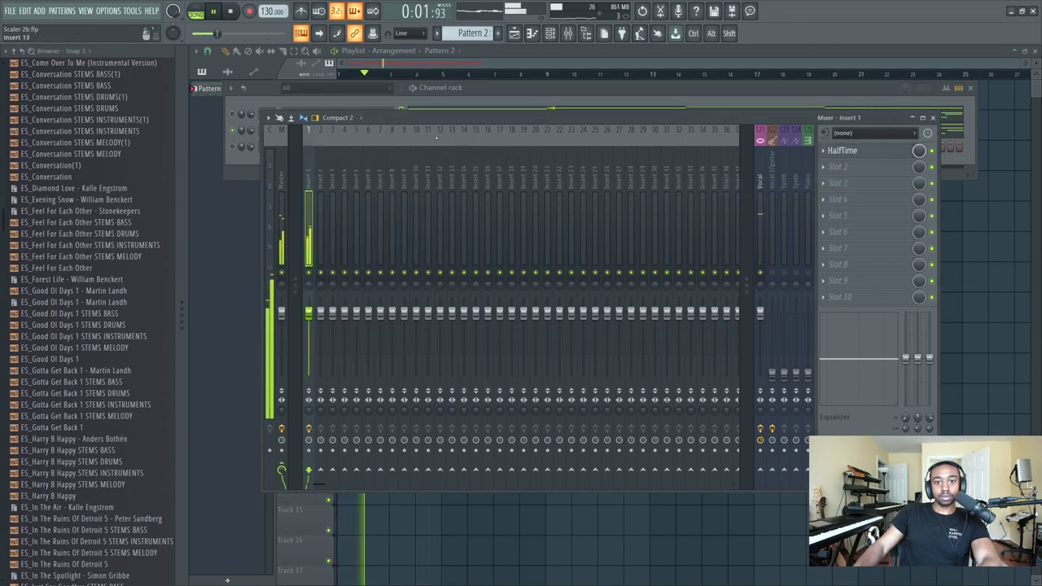
- Lower the HalfTime Mix knob to about 73%
key(F6)
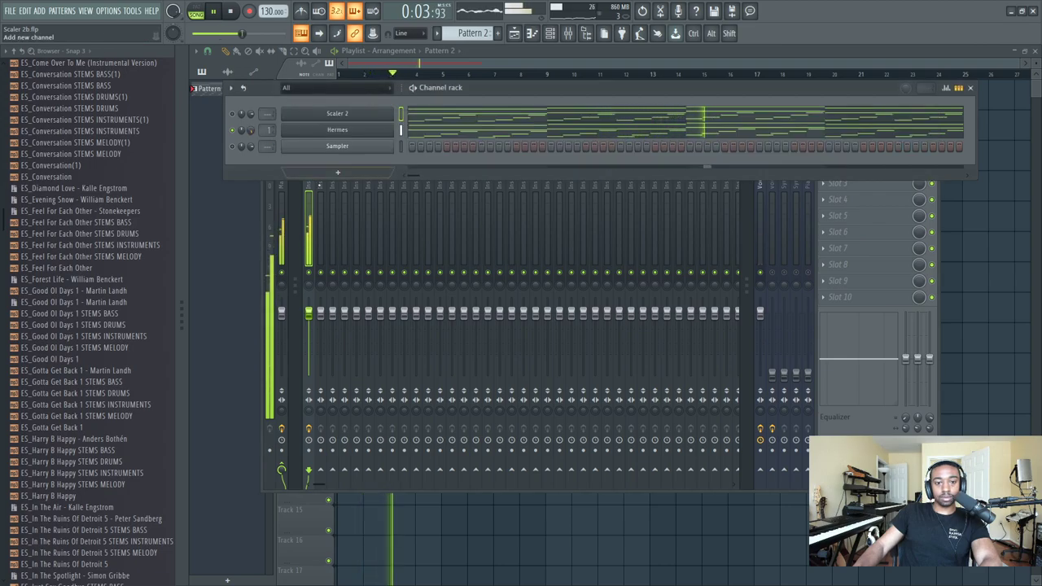
key(F9)
click(847, 152)
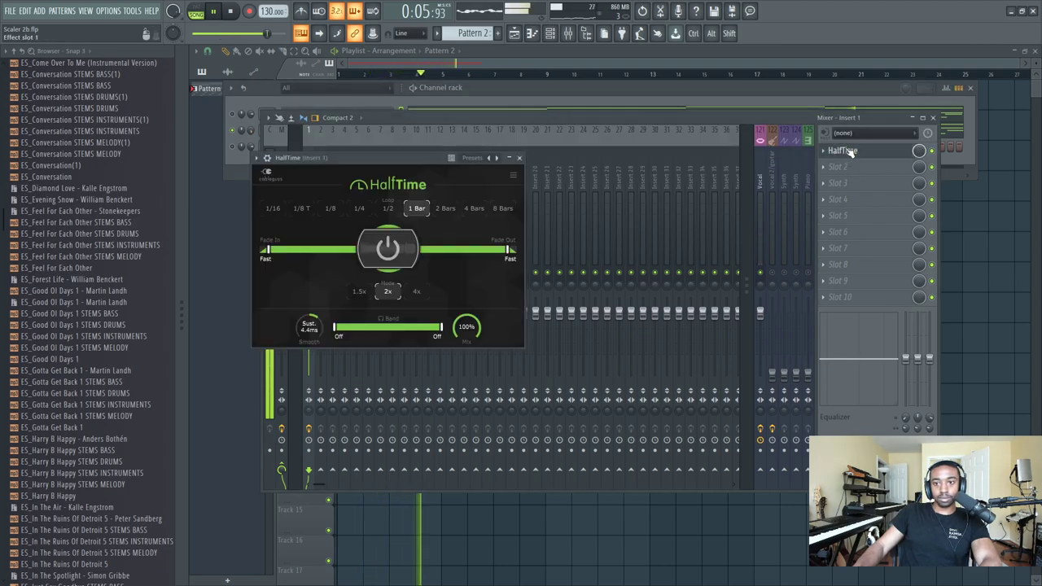
drag(467, 326, 466, 359)
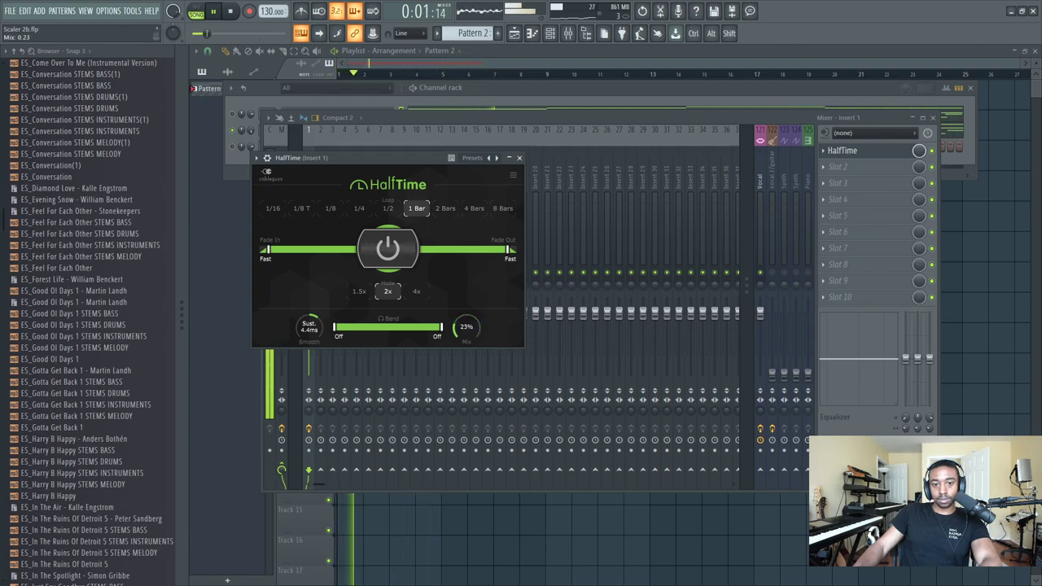
mouse_move(467, 326)
mouse_down()
mouse_move(467, 294)
mouse_move(467, 321)
mouse_up()
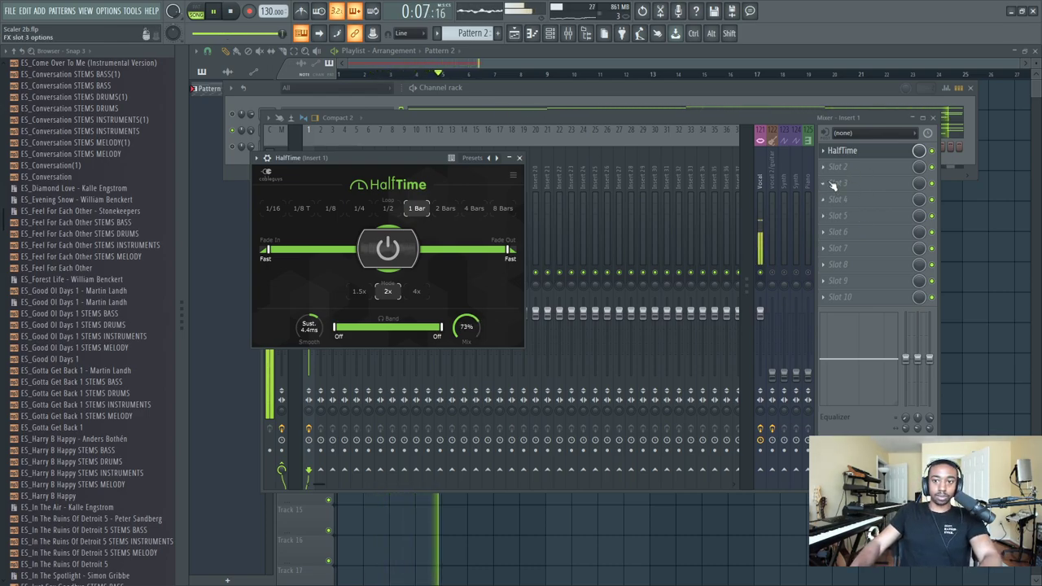
key(Escape)
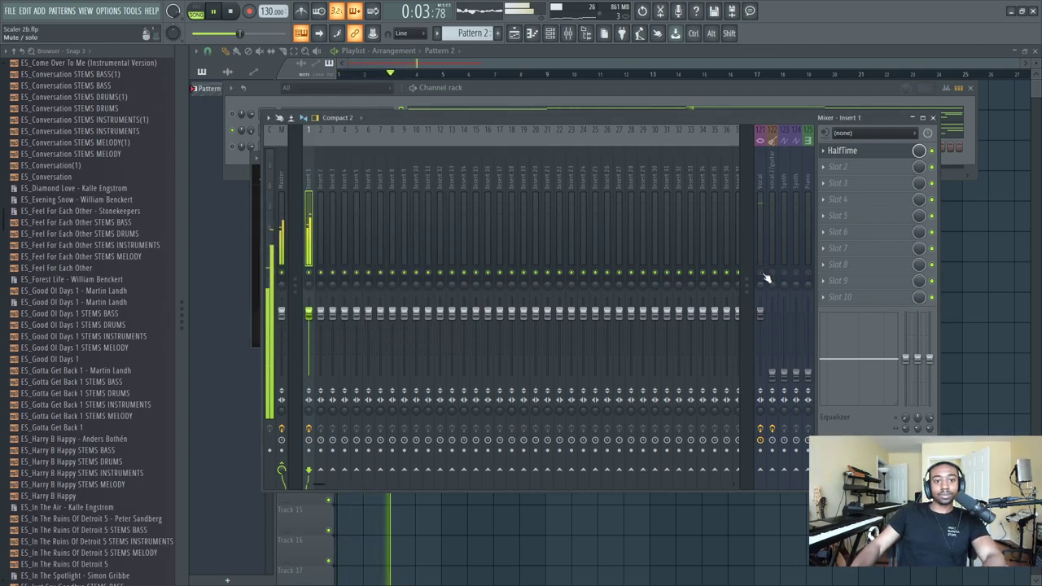
- Stop playback, delete the Pattern 2 clip from Track 1, and briefly reopen Scaler 2
key(F6)
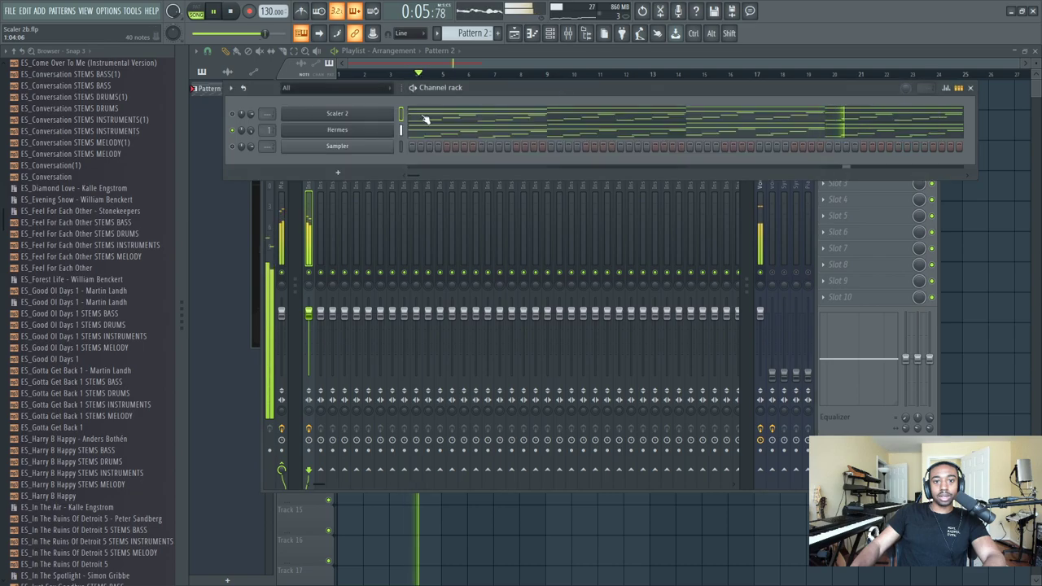
key(space)
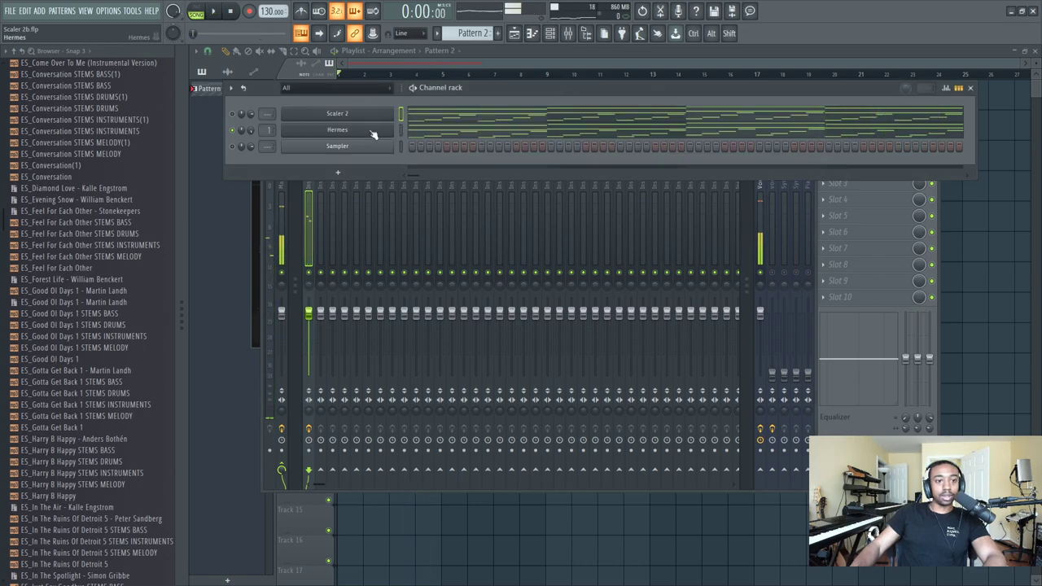
key(F5)
right_click(425, 105)
click(550, 33)
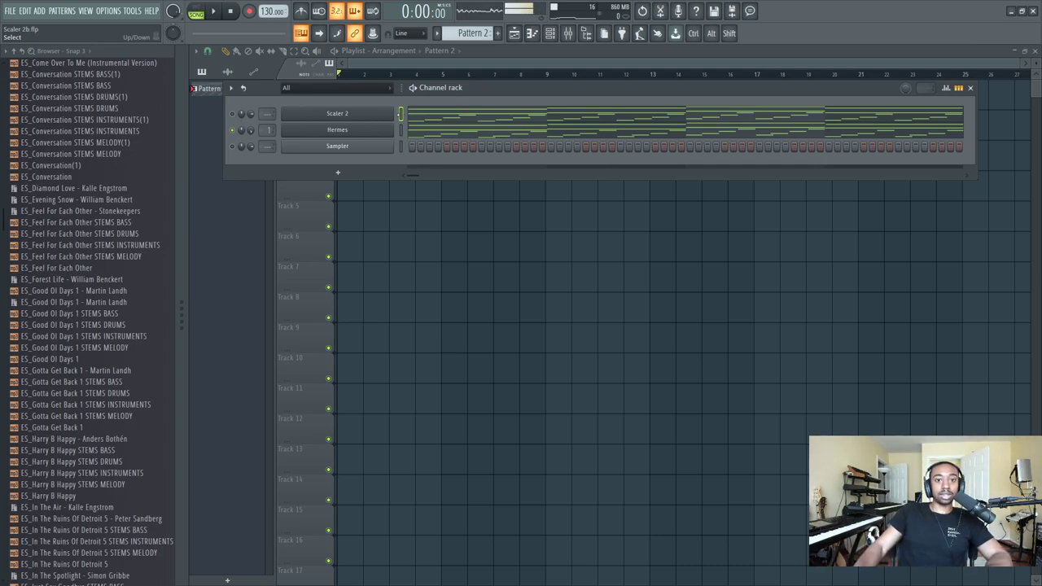
click(386, 116)
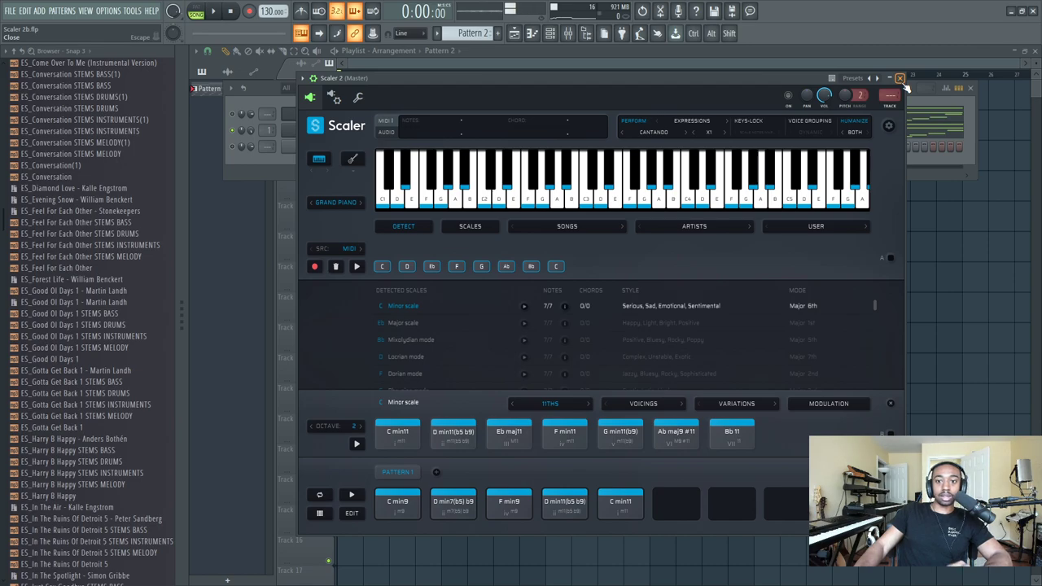
click(900, 78)
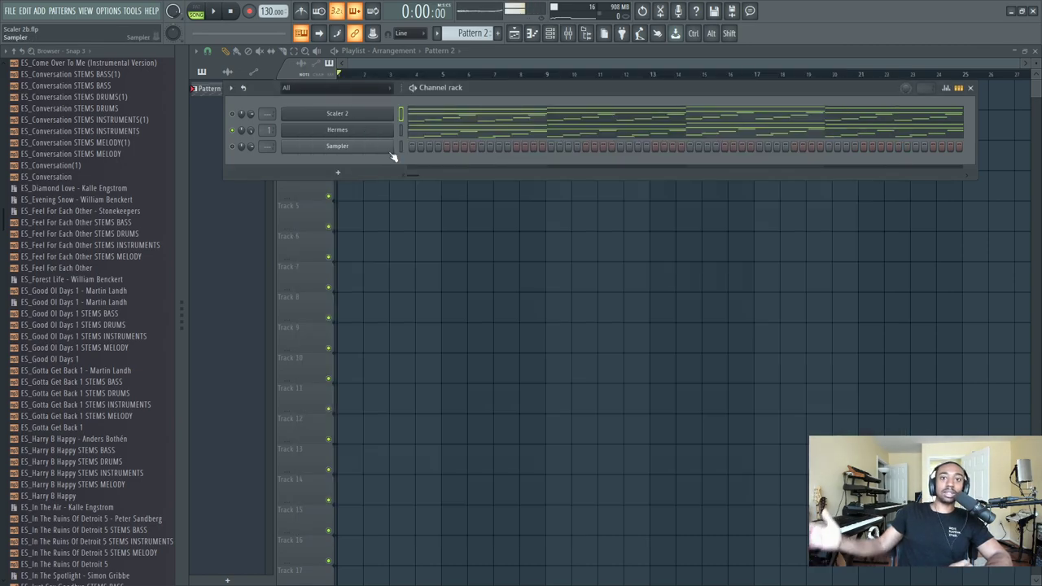